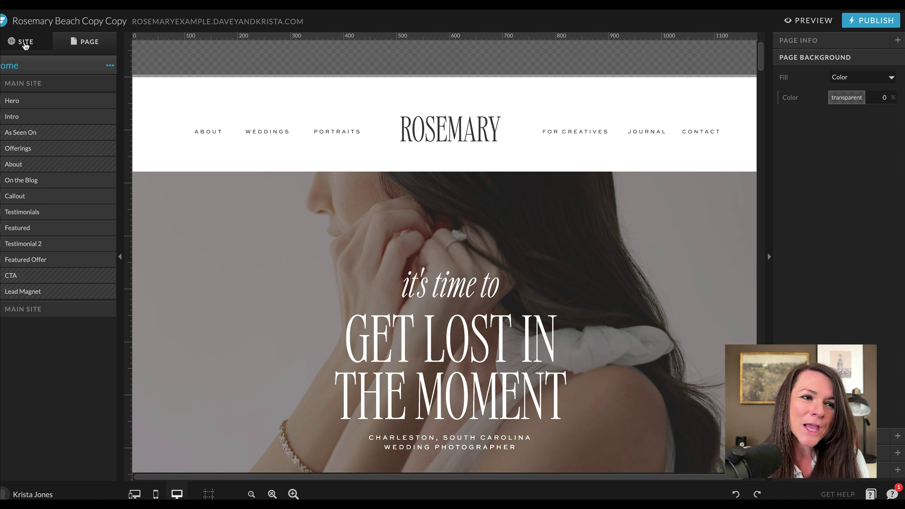
Switch the left panel to the SITE view, which lists all the site's pages.
{"action": "left_click", "coordinate": [26, 43]}
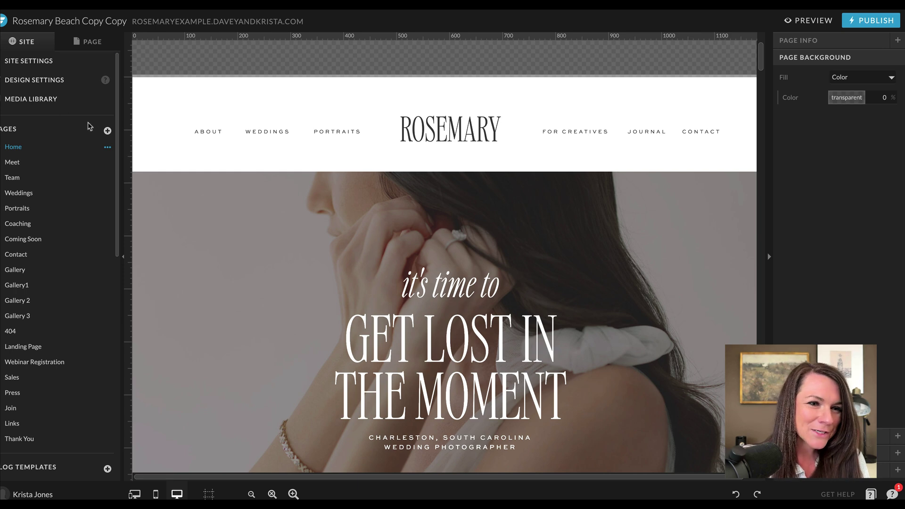
Add a blank New Page and drag its empty canvas section taller.
{"action": "left_click", "coordinate": [108, 131]}
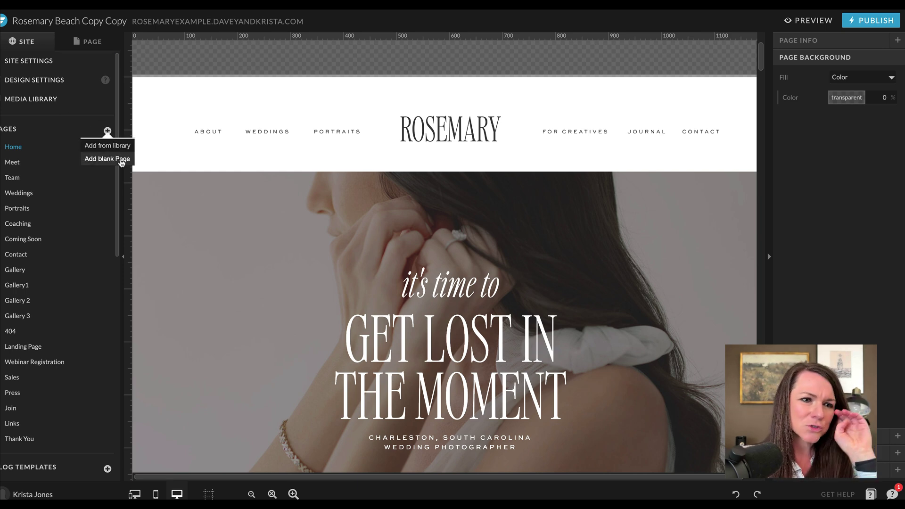
{"action": "left_click", "coordinate": [119, 161]}
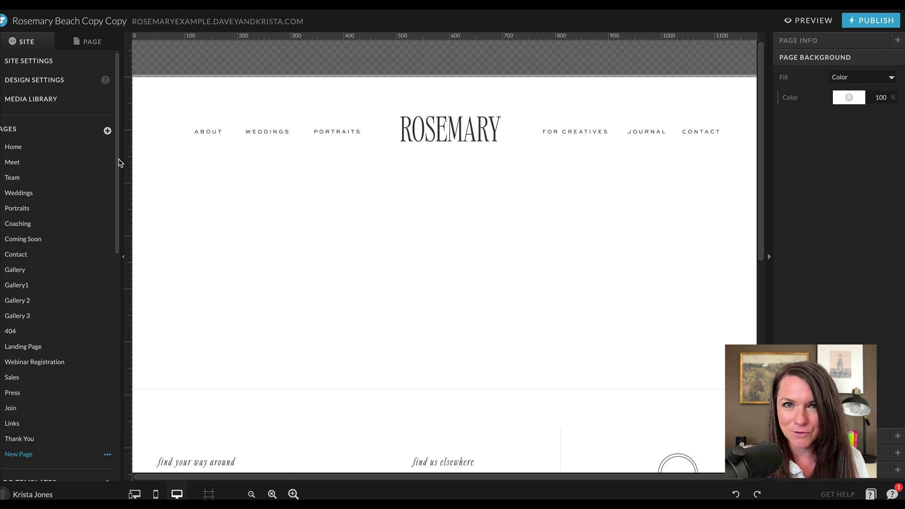
{"action": "left_click", "coordinate": [244, 214]}
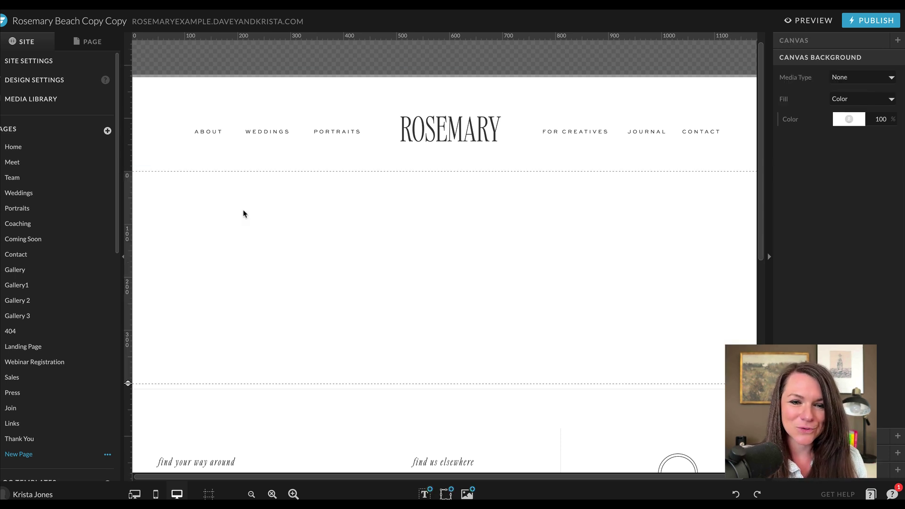
{"action": "scroll", "coordinate": [244, 214], "scroll_direction": "down", "scroll_amount": 3}
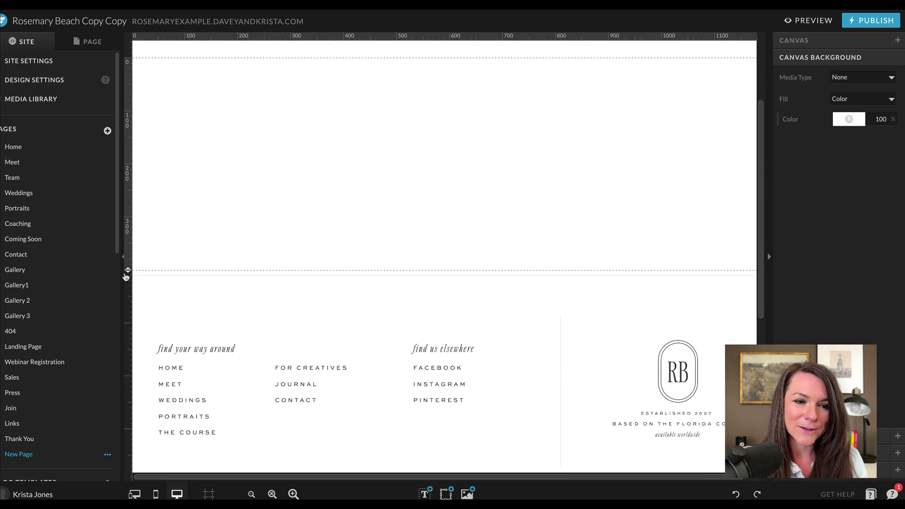
{"action": "left_click_drag", "start_coordinate": [141, 272], "coordinate": [141, 423]}
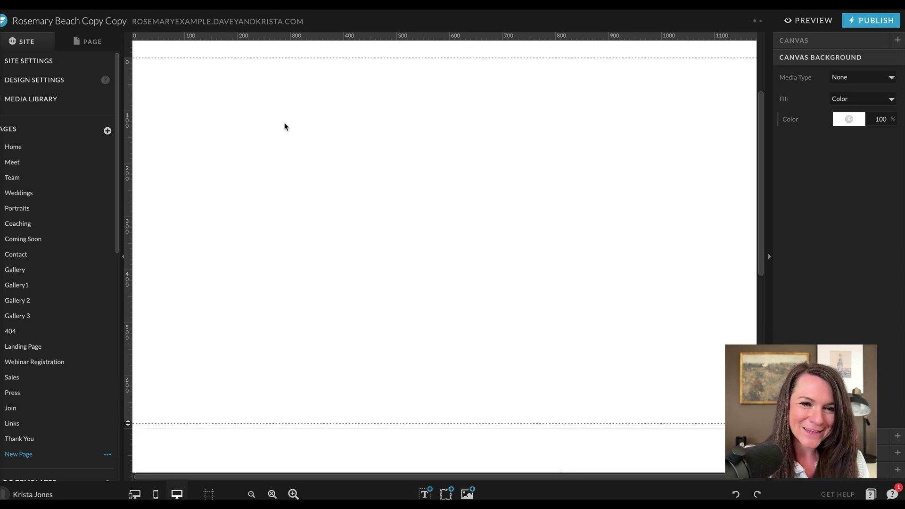
Rename the page's New Canvas section to 'Gallery'.
{"action": "left_click", "coordinate": [88, 42]}
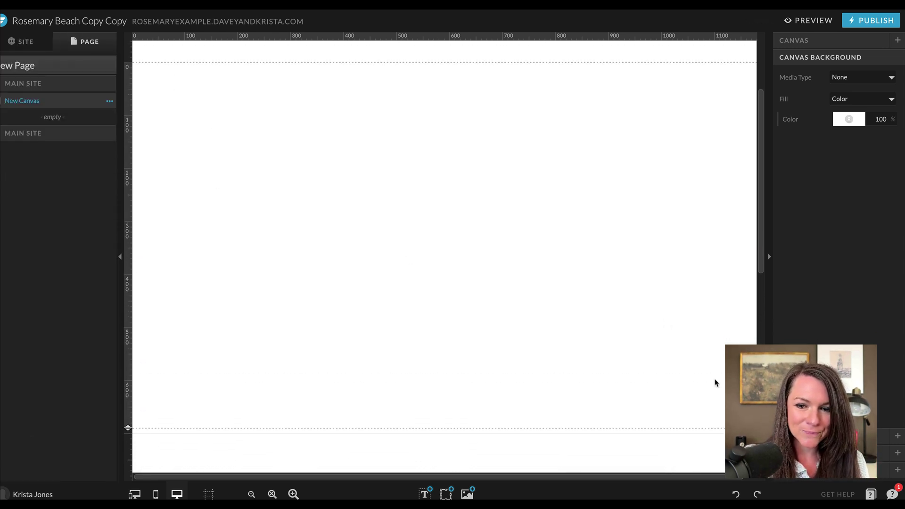
{"action": "left_click", "coordinate": [109, 101]}
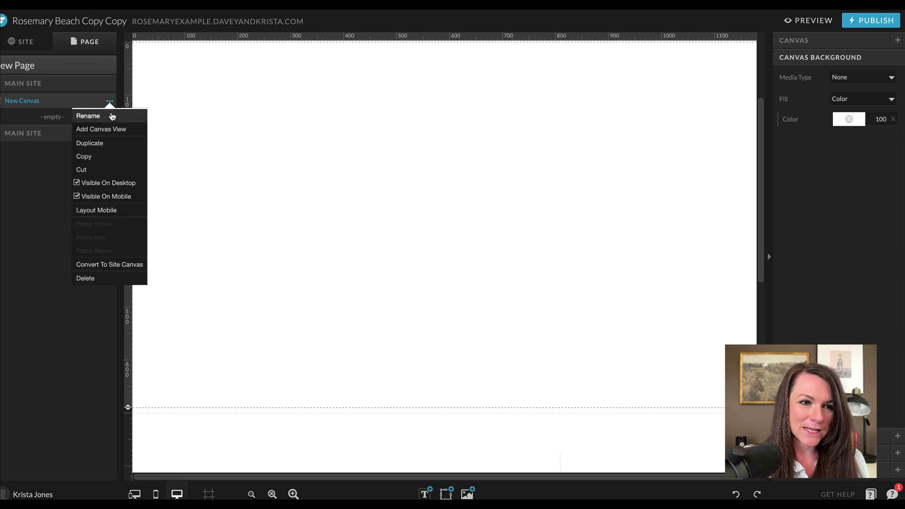
{"action": "left_click", "coordinate": [111, 115]}
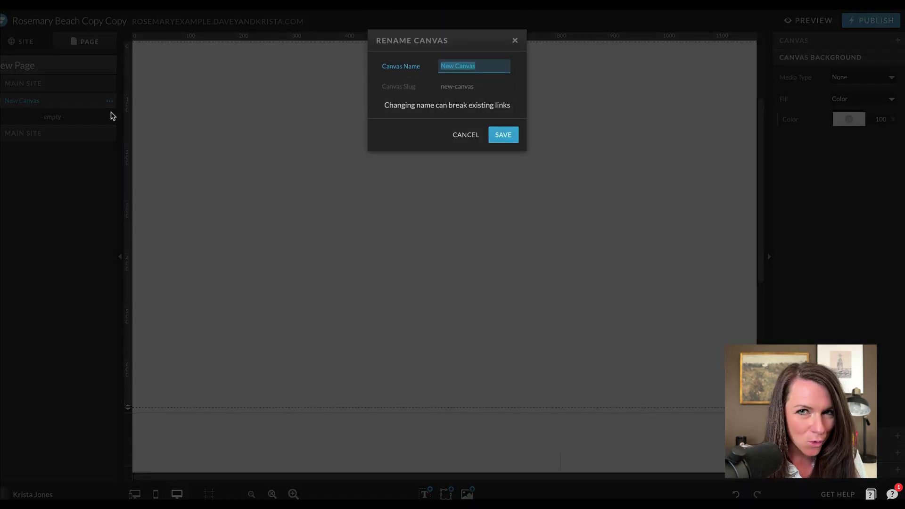
{"action": "type", "text": "Galler"}
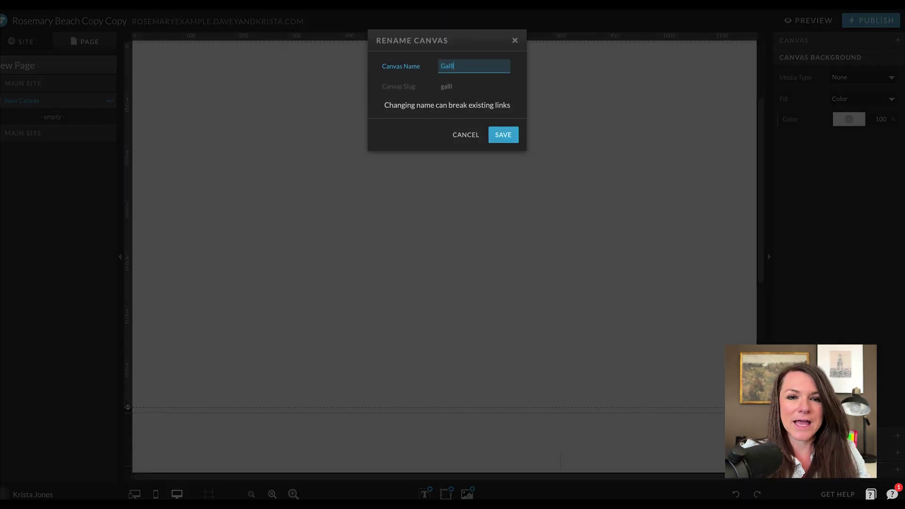
{"action": "type", "text": "y"}
{"action": "key", "text": "Return"}
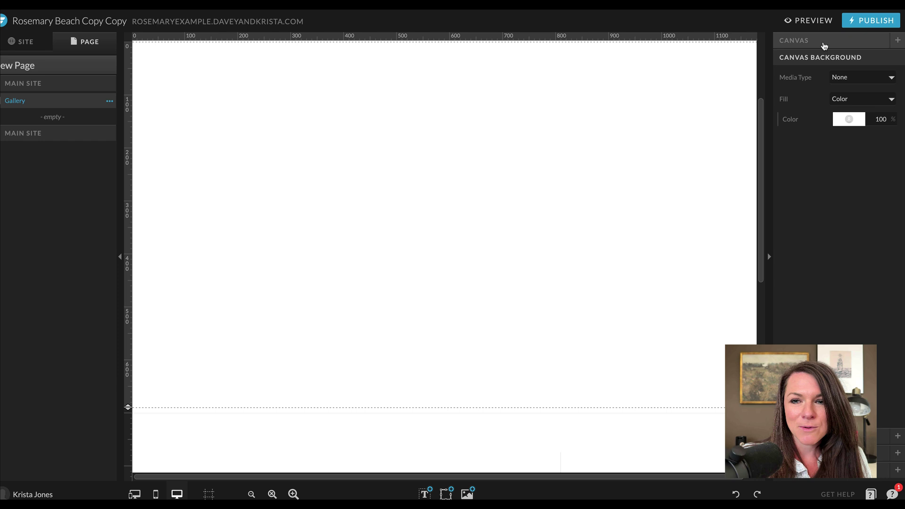
Set the Gallery canvas type to Grow with Content on desktop and mobile, ending on desktop.
{"action": "left_click", "coordinate": [824, 44]}
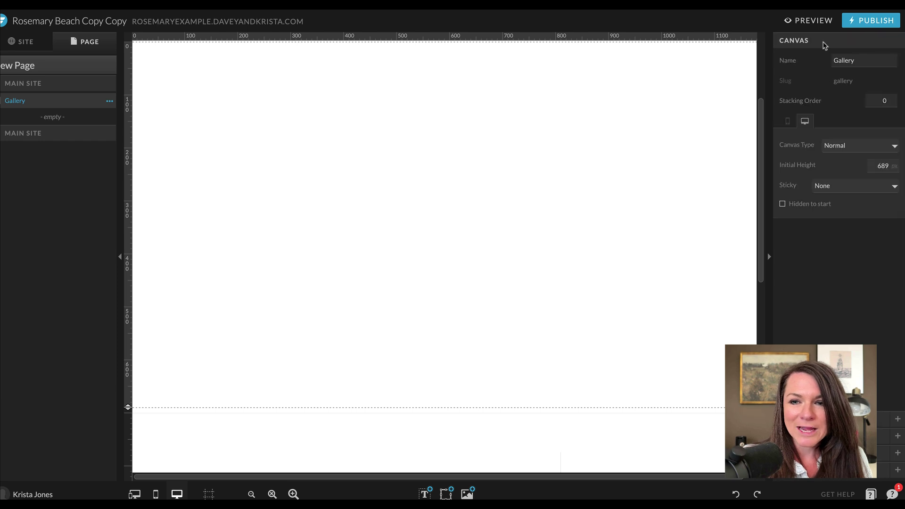
{"action": "left_click", "coordinate": [840, 151]}
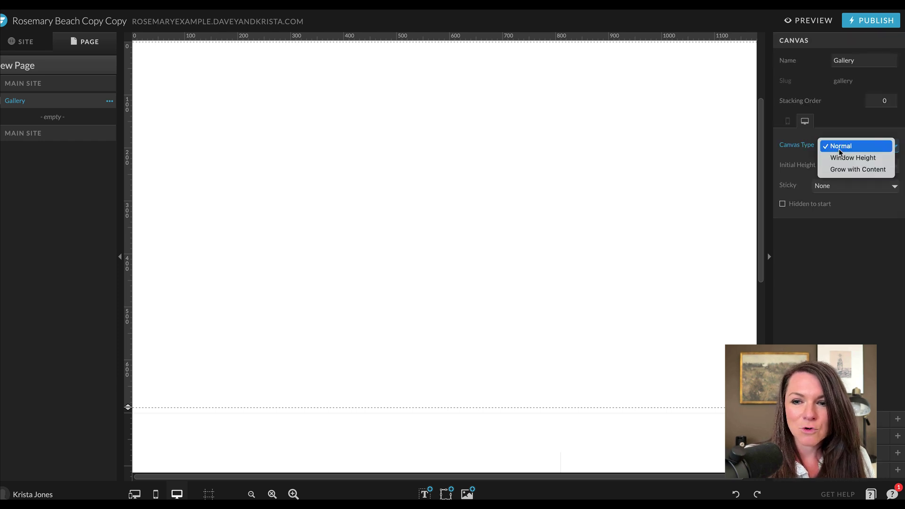
{"action": "left_click", "coordinate": [839, 170]}
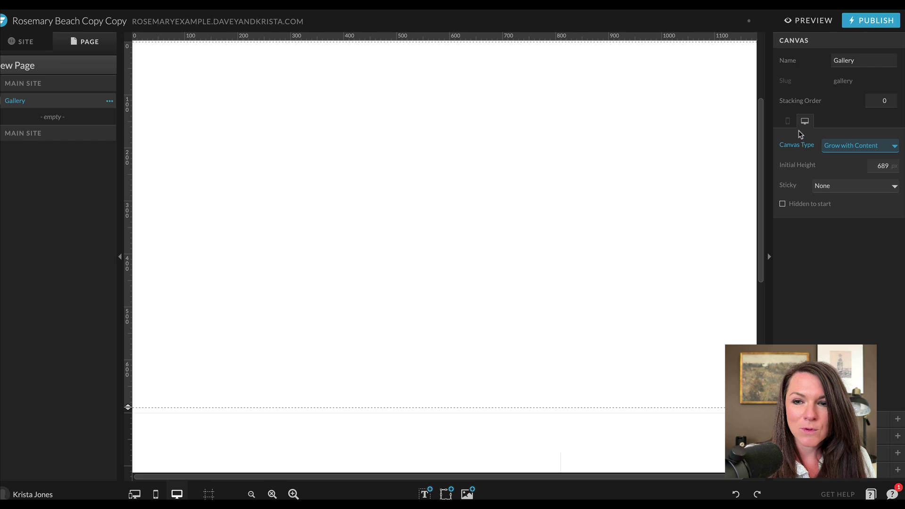
{"action": "left_click", "coordinate": [788, 121]}
{"action": "left_click", "coordinate": [842, 146]}
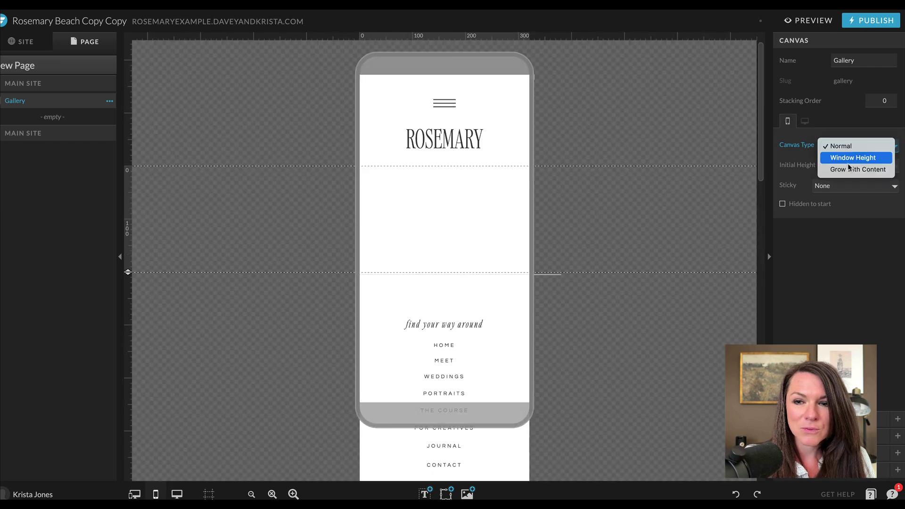
{"action": "left_click", "coordinate": [839, 170]}
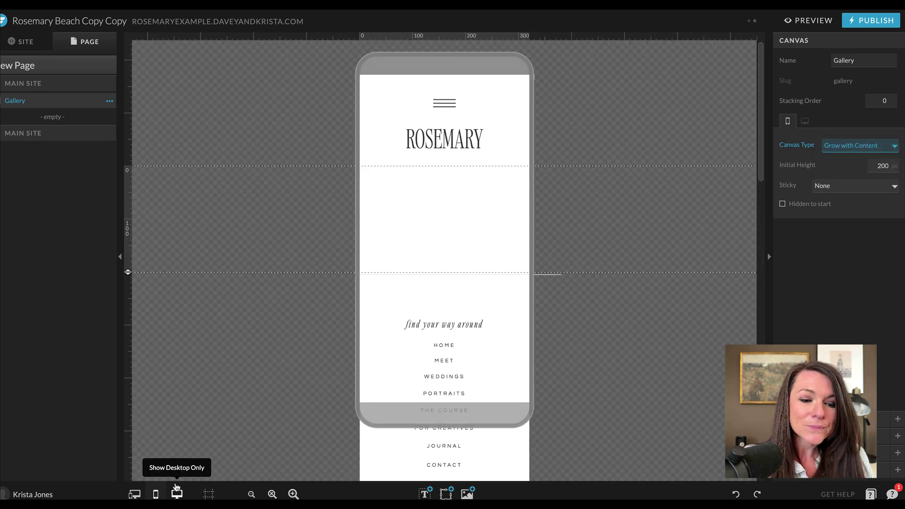
{"action": "left_click", "coordinate": [178, 494]}
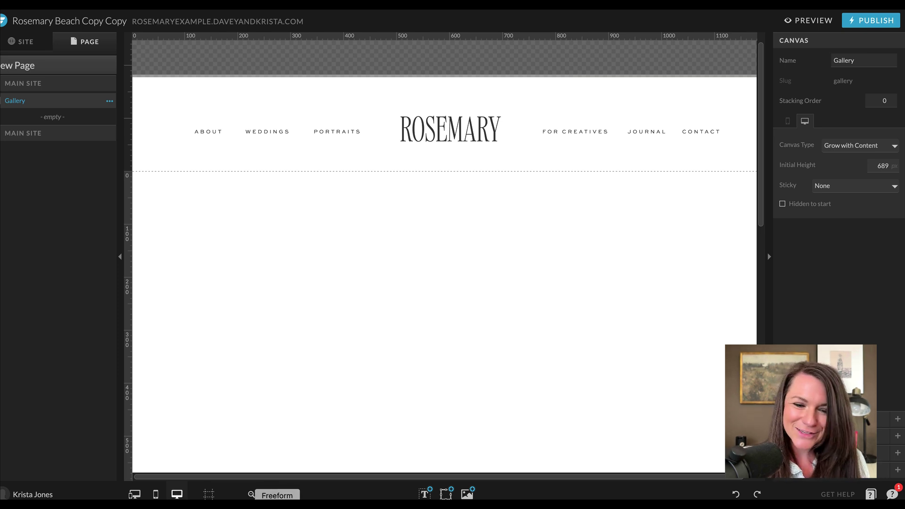
Add a gallery element, enlarge it to about 994 × 456 px and centre it horizontally.
{"action": "mouse_move", "coordinate": [447, 494]}
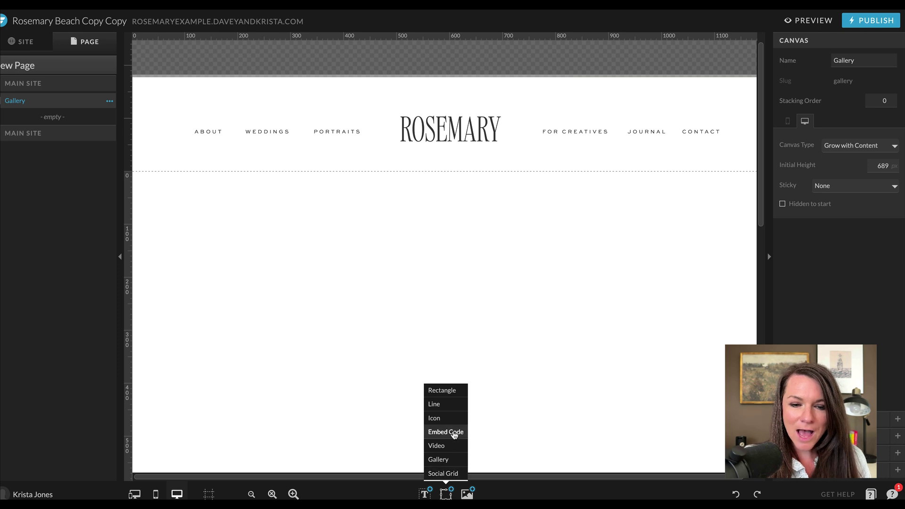
{"action": "left_click", "coordinate": [455, 460]}
{"action": "scroll", "coordinate": [486, 300], "scroll_direction": "down", "scroll_amount": 2}
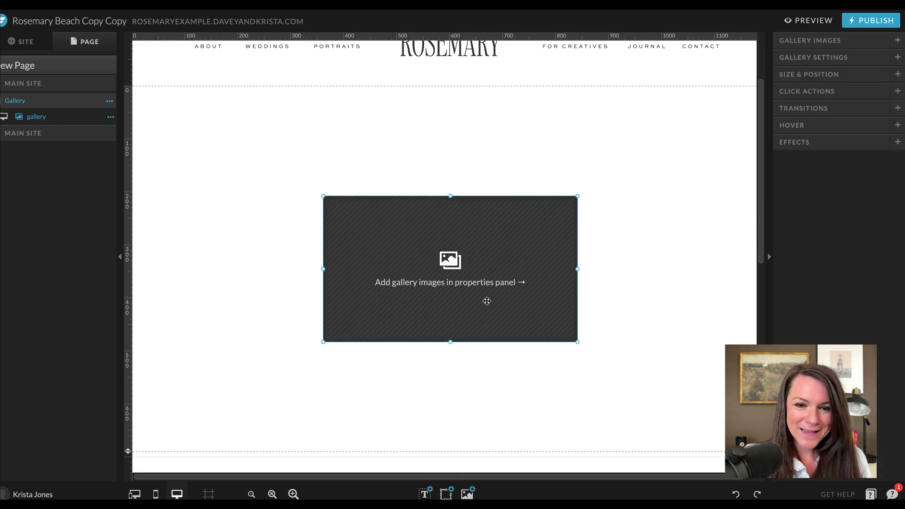
{"action": "left_click_drag", "start_coordinate": [487, 301], "coordinate": [360, 285]}
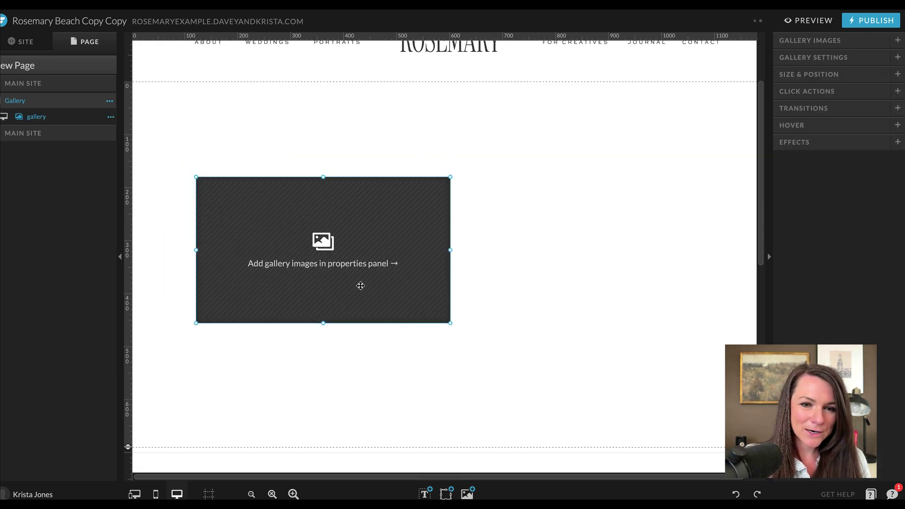
{"action": "left_click_drag", "start_coordinate": [450, 323], "coordinate": [723, 419]}
{"action": "left_click", "coordinate": [840, 75]}
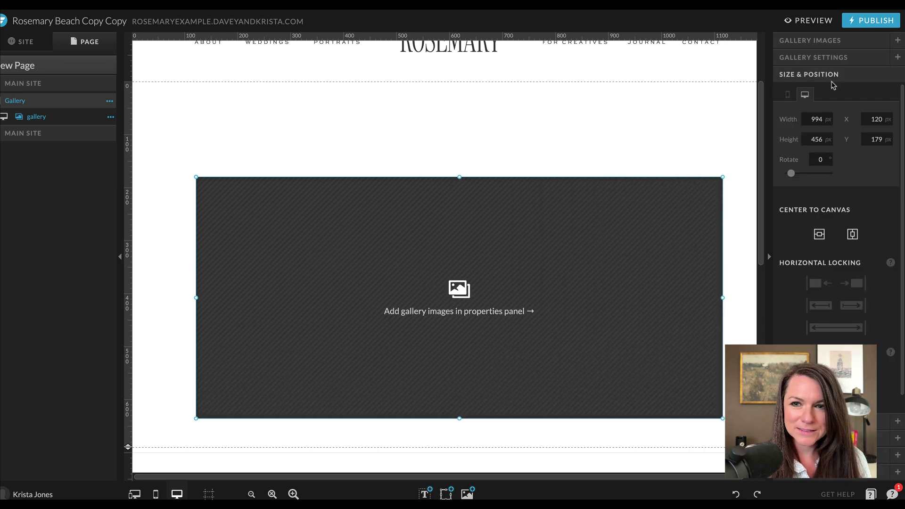
{"action": "left_click", "coordinate": [853, 236]}
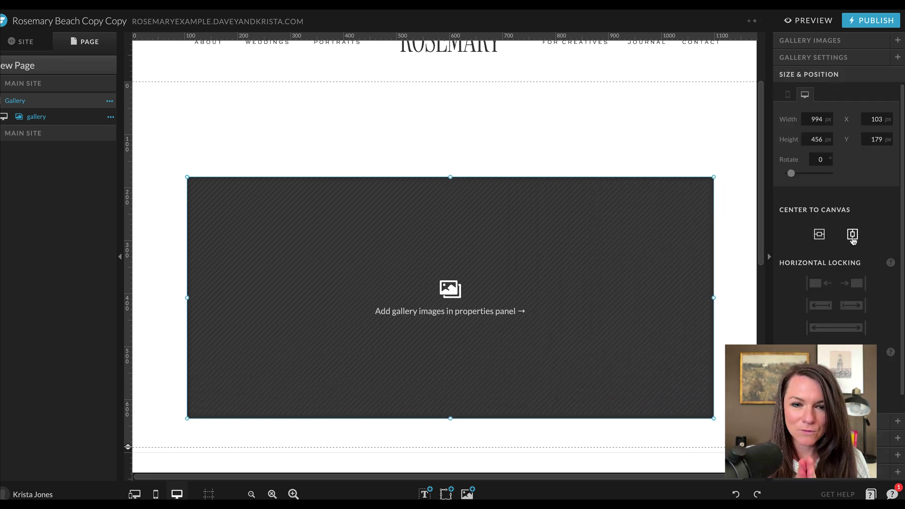
{"action": "left_click", "coordinate": [604, 117]}
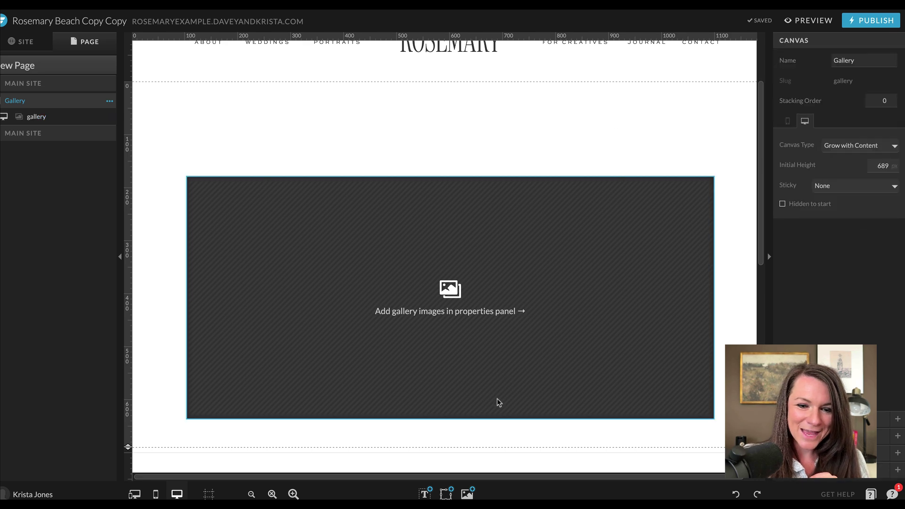
Place a centred Title text box above the gallery and replace its text with the couple's names.
{"action": "left_click", "coordinate": [420, 432]}
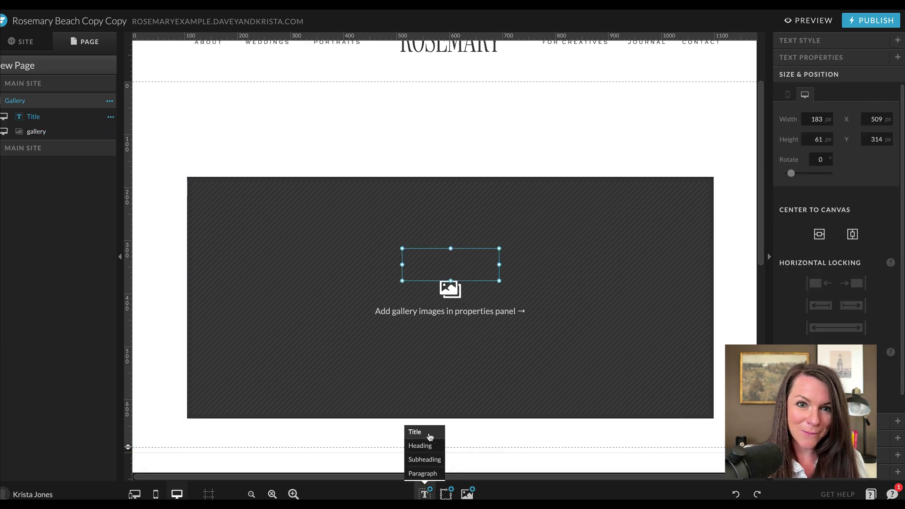
{"action": "left_click_drag", "start_coordinate": [491, 264], "coordinate": [706, 150]}
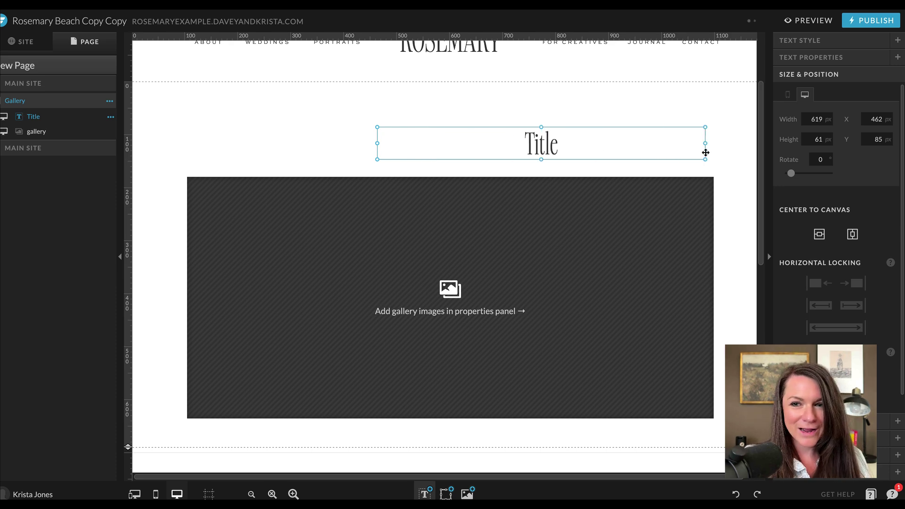
{"action": "left_click", "coordinate": [853, 234]}
{"action": "double_click", "coordinate": [445, 142]}
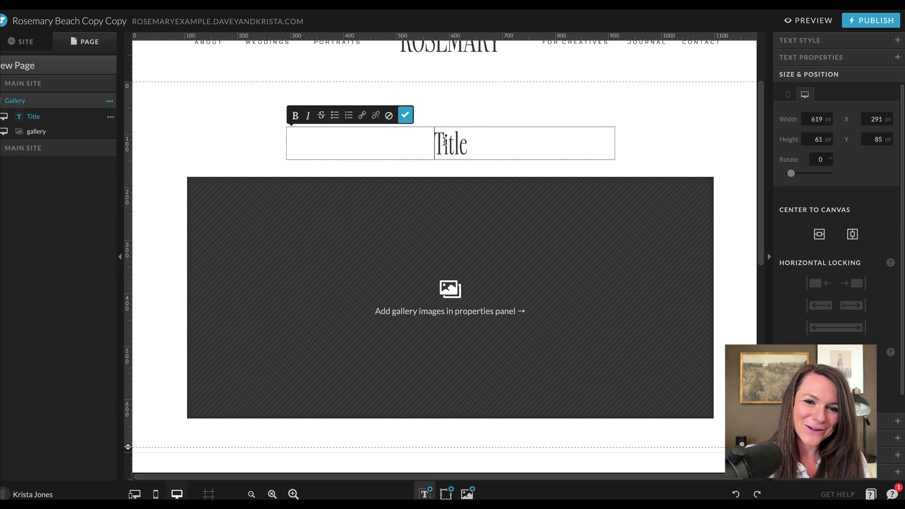
{"action": "double_click", "coordinate": [444, 142]}
{"action": "type", "text": "Krista & Davey"}
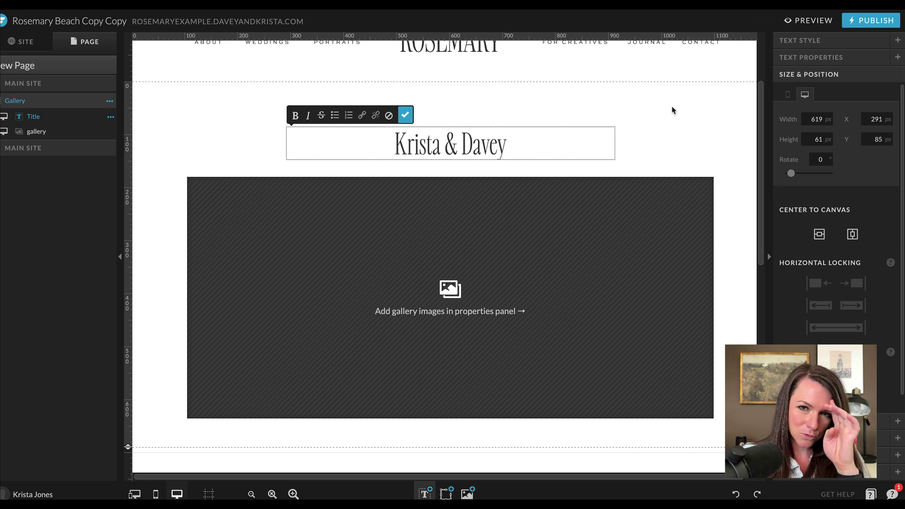
{"action": "key", "text": "Escape"}
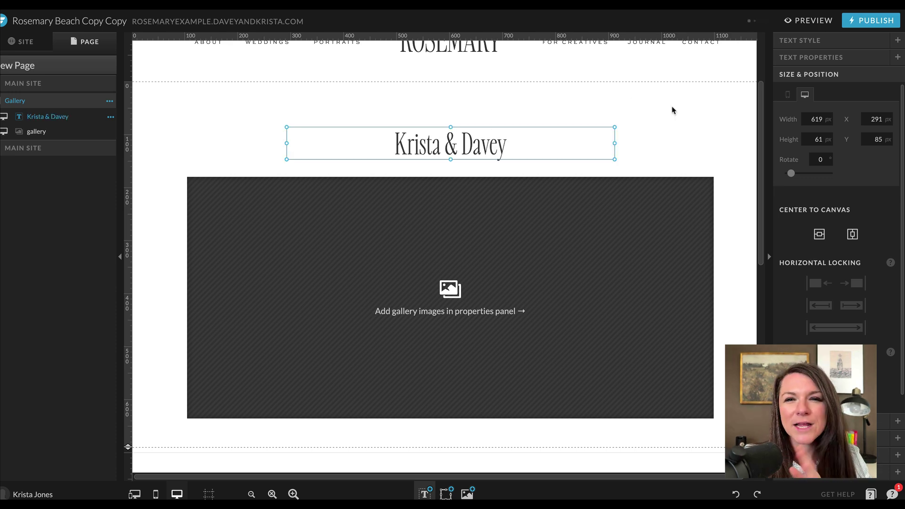
{"action": "left_click", "coordinate": [686, 131]}
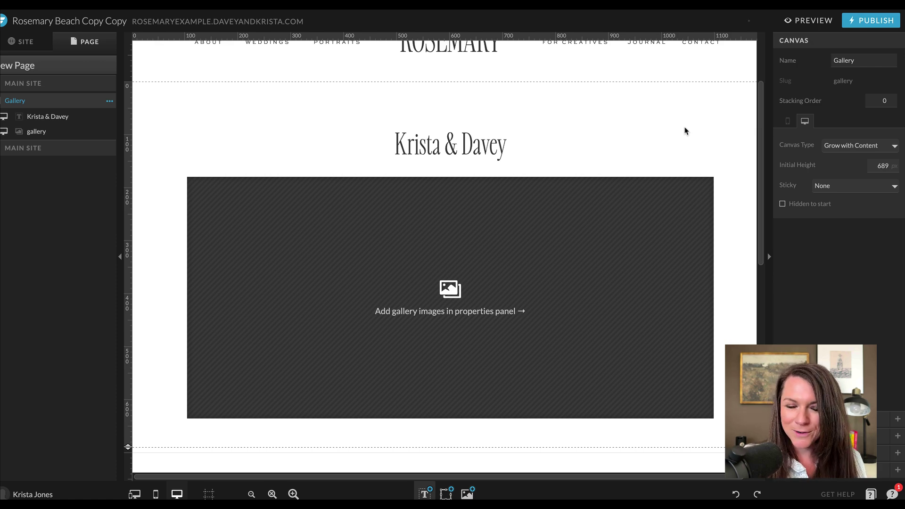
Open Manage Images for the gallery and search the image library for 'arizona'.
{"action": "left_click", "coordinate": [528, 245]}
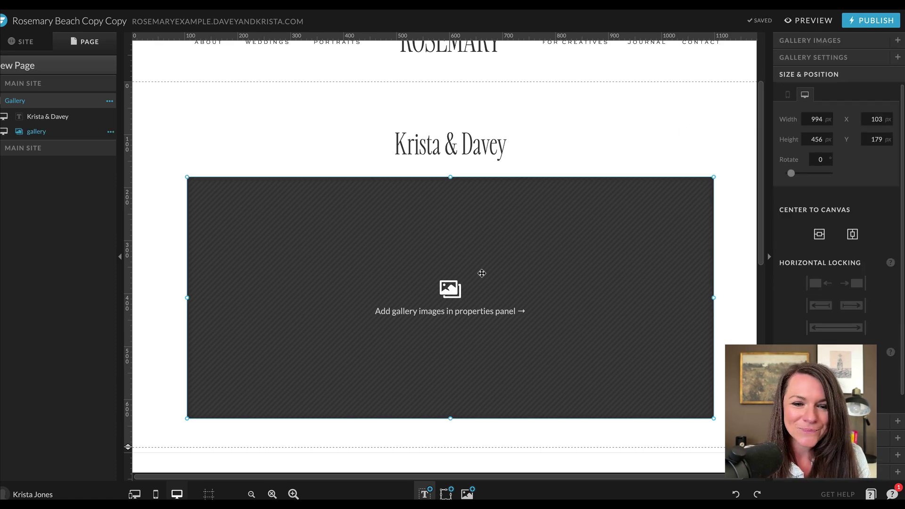
{"action": "left_click", "coordinate": [828, 40]}
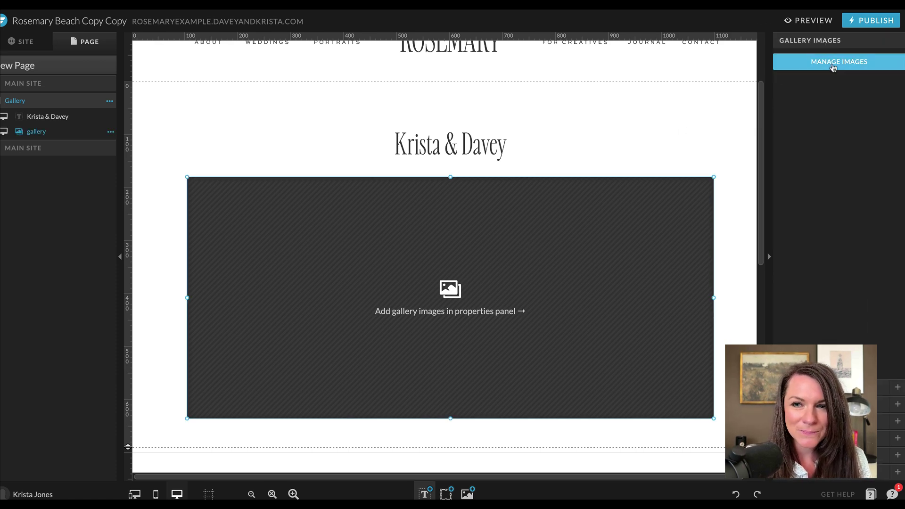
{"action": "left_click", "coordinate": [829, 62]}
{"action": "left_click", "coordinate": [295, 217]}
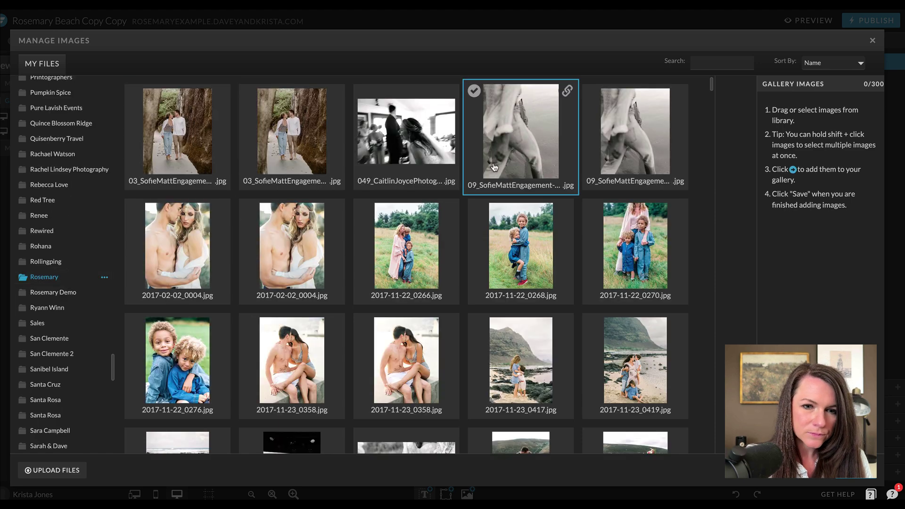
{"action": "scroll", "coordinate": [495, 168], "scroll_direction": "down", "scroll_amount": 10}
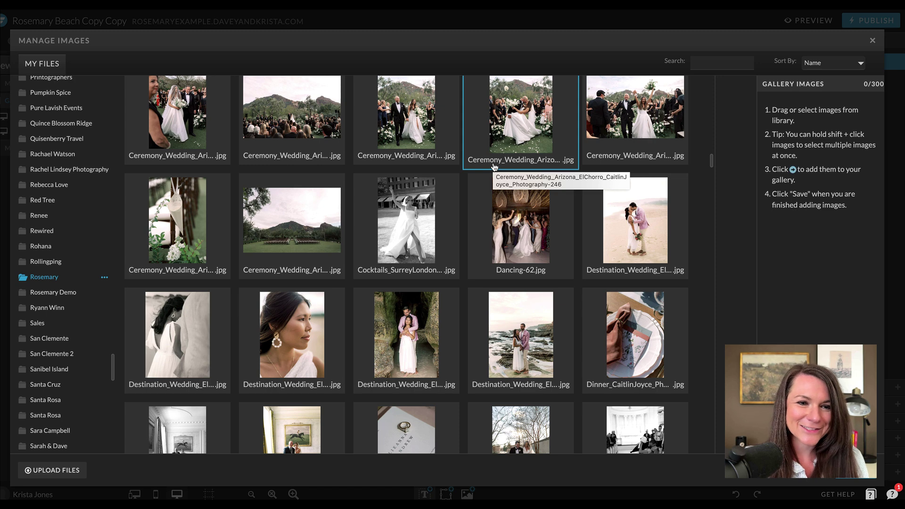
{"action": "scroll", "coordinate": [495, 167], "scroll_direction": "up", "scroll_amount": 3}
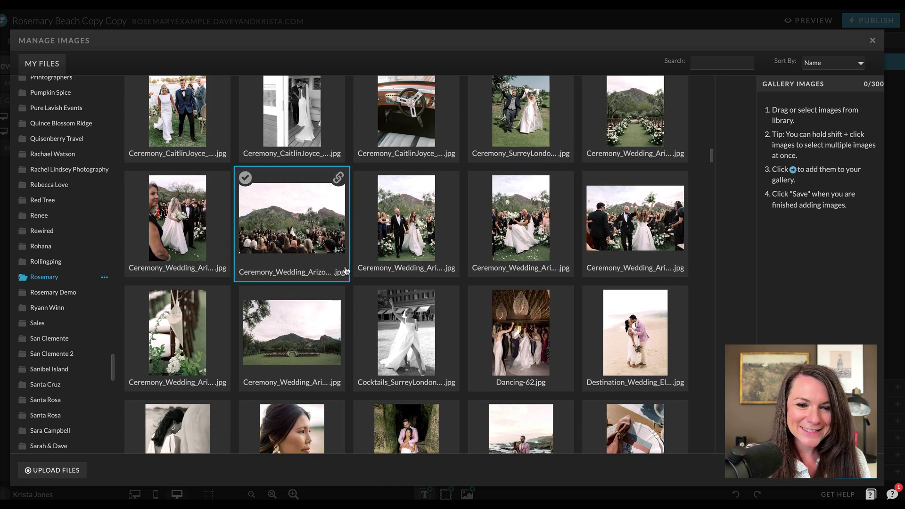
{"action": "scroll", "coordinate": [346, 271], "scroll_direction": "up", "scroll_amount": 1}
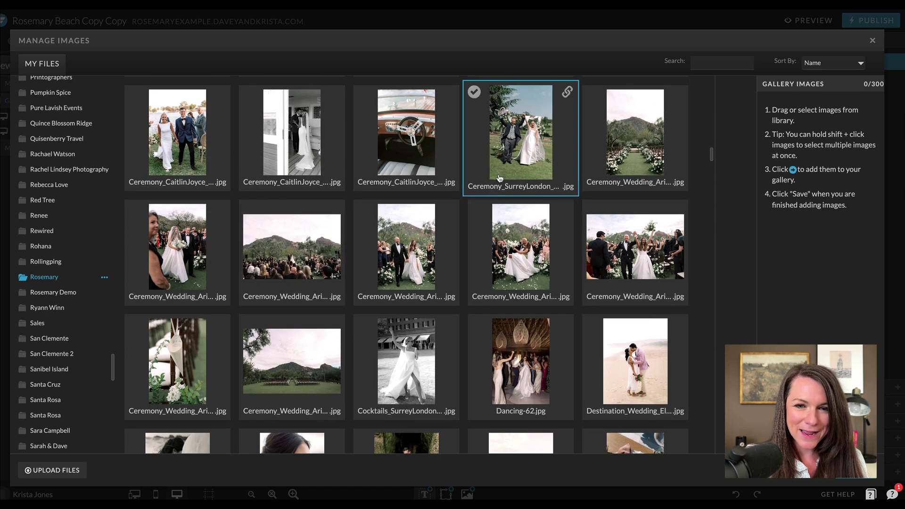
{"action": "left_click", "coordinate": [728, 61]}
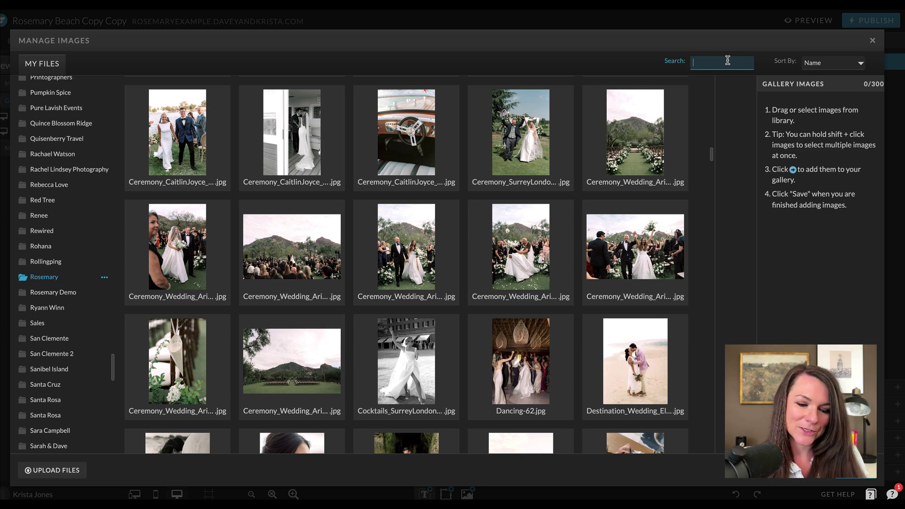
{"action": "type", "text": "arizo"}
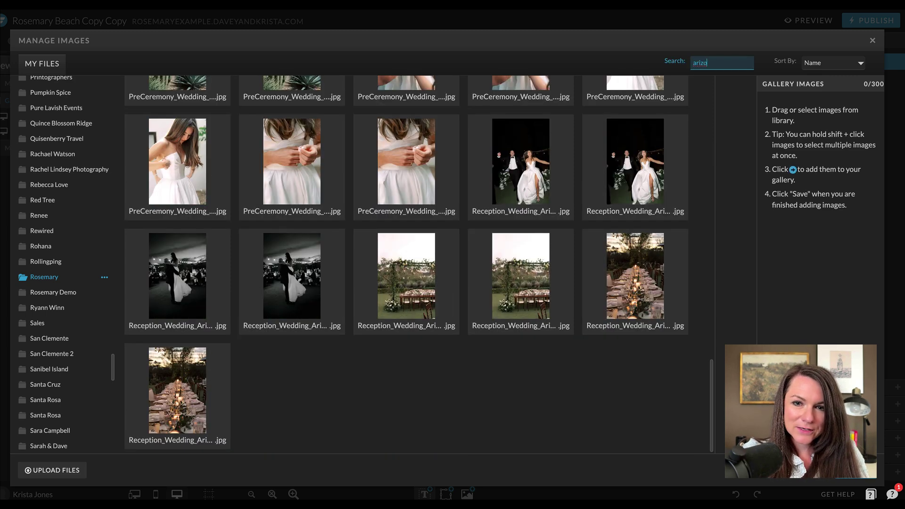
{"action": "type", "text": "na"}
Select the last Reception dinner-table photo and scroll back to the top of the results.
{"action": "left_click", "coordinate": [207, 392]}
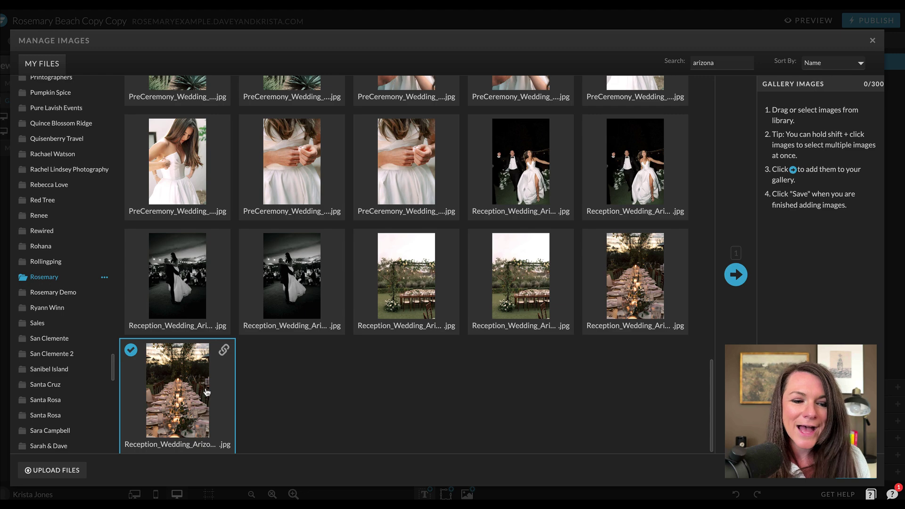
{"action": "scroll", "coordinate": [208, 393], "scroll_direction": "up", "scroll_amount": 15}
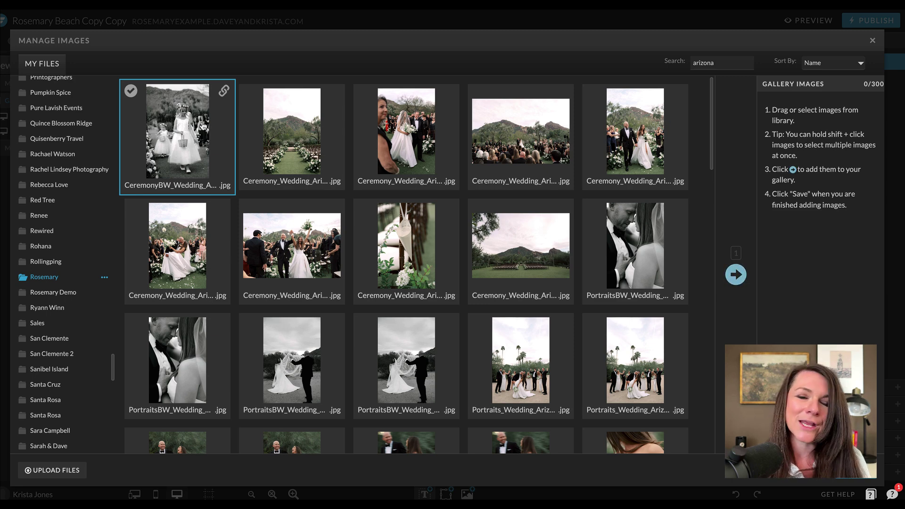
Keep the library sorted by Name and select the ceremony photos, starting with the wide landscape shot.
{"action": "left_click", "coordinate": [317, 173]}
{"action": "left_click", "coordinate": [826, 69]}
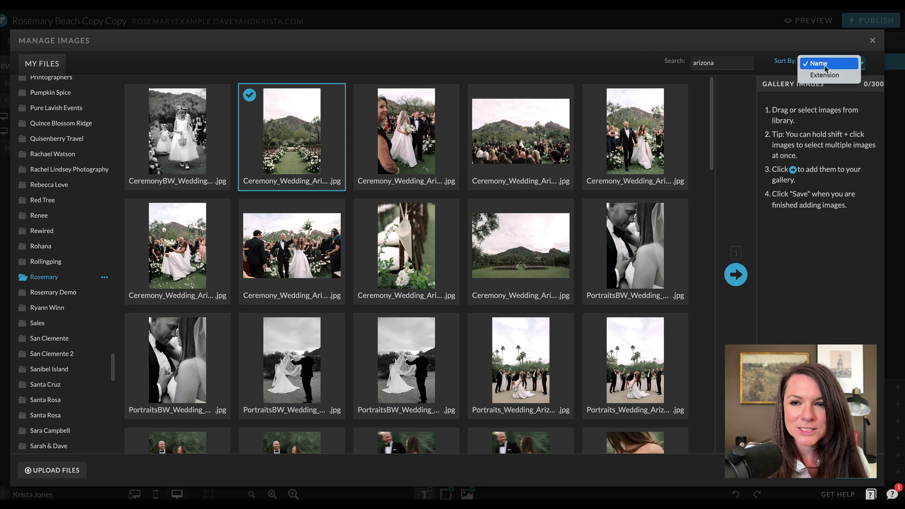
{"action": "left_click", "coordinate": [826, 68]}
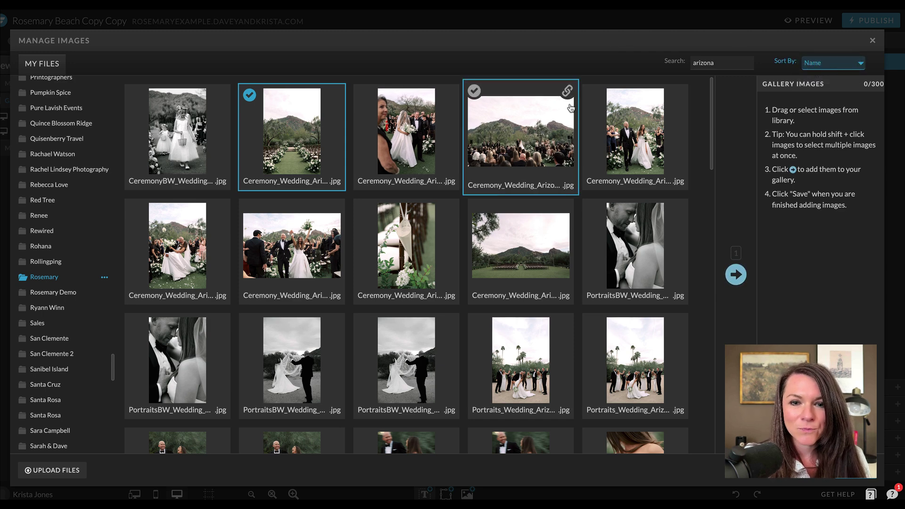
{"action": "left_click", "coordinate": [528, 250]}
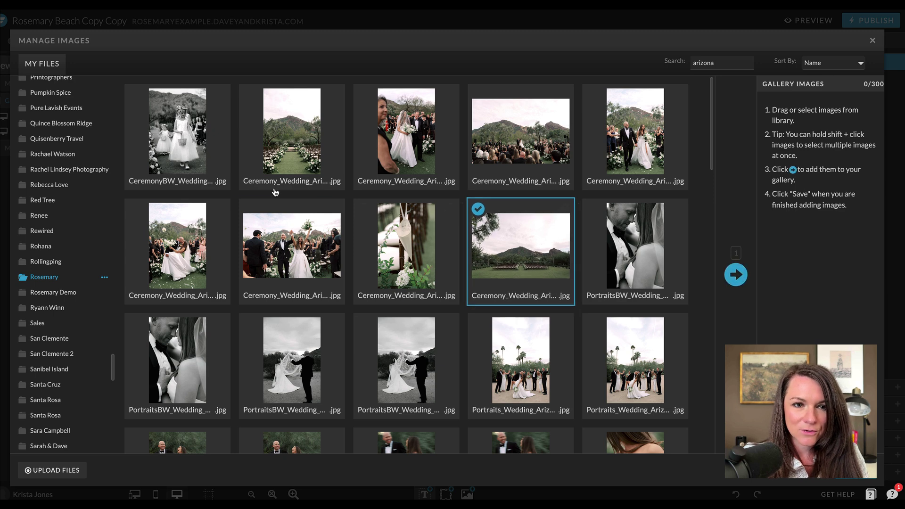
{"action": "left_click", "coordinate": [446, 126], "text": "shift"}
{"action": "left_click", "coordinate": [292, 245], "text": "shift"}
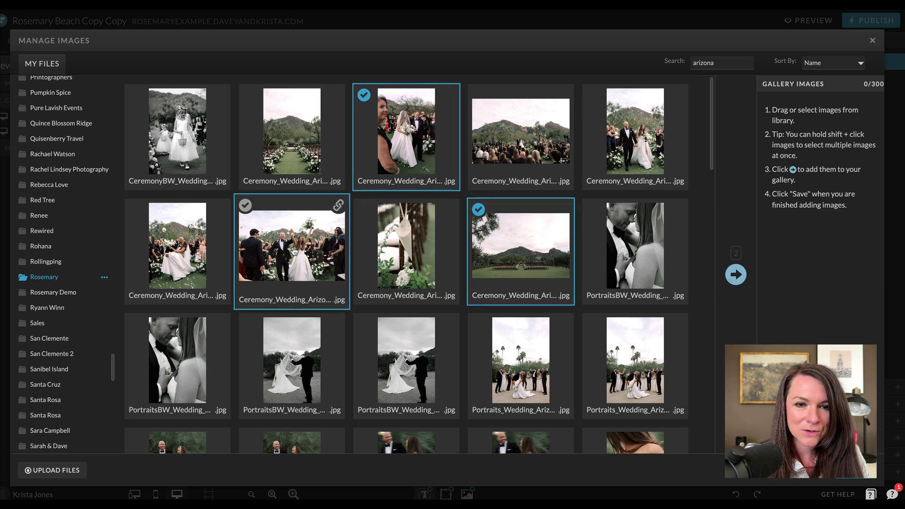
{"action": "left_click", "coordinate": [407, 245], "text": "shift"}
{"action": "left_click", "coordinate": [599, 254], "text": "shift"}
Add portraits, the bride portrait, the bouquet and a drinks photo, dropping the duplicate drinks shot.
{"action": "scroll", "coordinate": [599, 254], "scroll_direction": "down", "scroll_amount": 2}
{"action": "left_click", "coordinate": [521, 255], "text": "shift"}
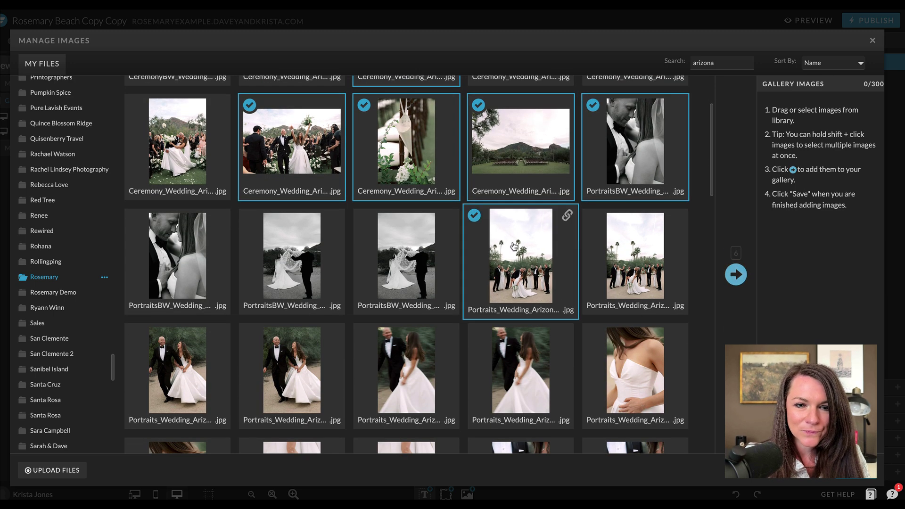
{"action": "left_click", "coordinate": [406, 255], "text": "shift"}
{"action": "scroll", "coordinate": [407, 254], "scroll_direction": "down", "scroll_amount": 3}
{"action": "left_click", "coordinate": [410, 235], "text": "shift"}
{"action": "left_click", "coordinate": [661, 242], "text": "shift"}
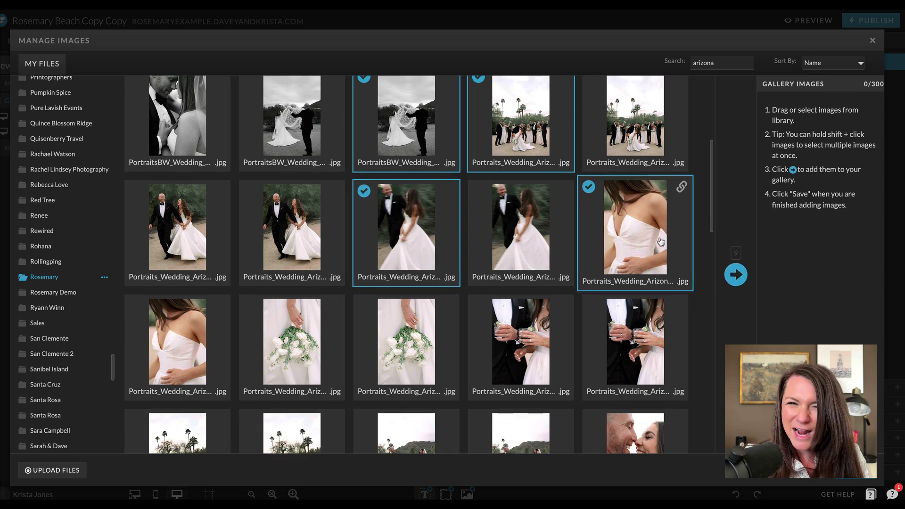
{"action": "left_click", "coordinate": [410, 339], "text": "shift"}
{"action": "left_click", "coordinate": [521, 339], "text": "shift"}
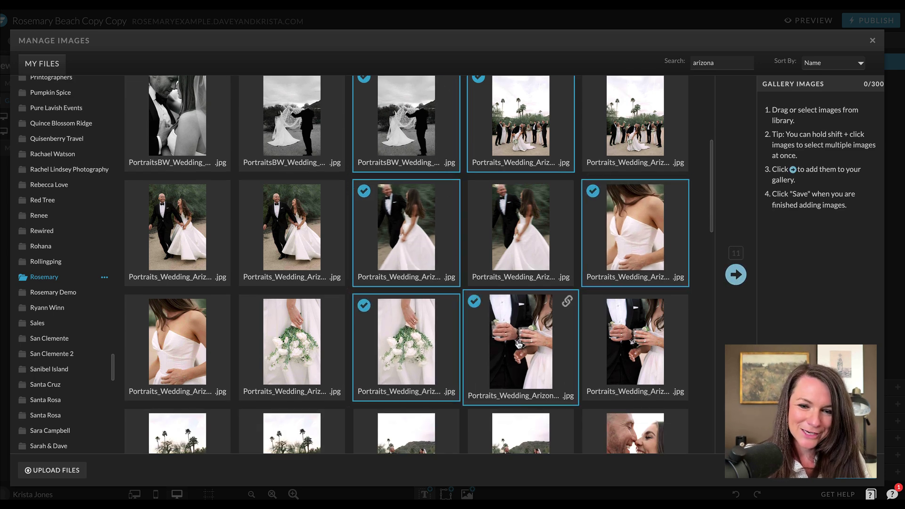
{"action": "left_click", "coordinate": [656, 360], "text": "shift"}
{"action": "scroll", "coordinate": [650, 229], "scroll_direction": "down", "scroll_amount": 3}
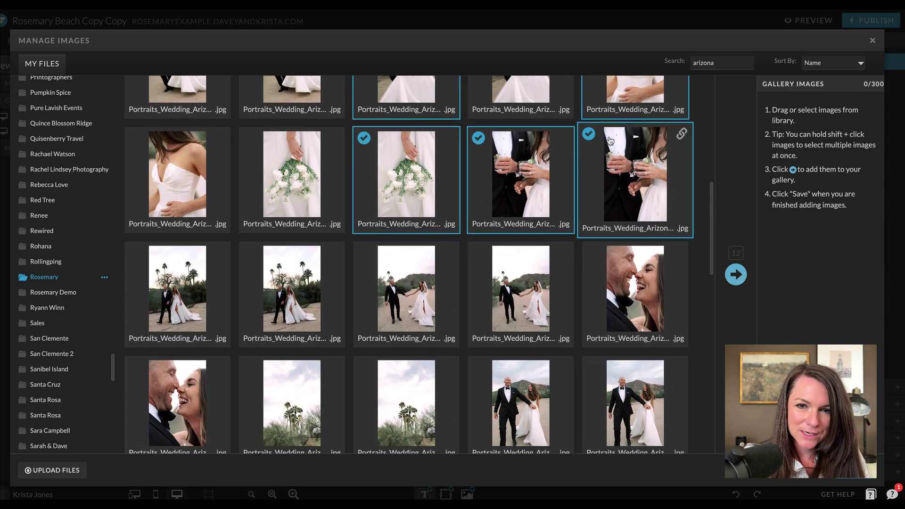
{"action": "left_click", "coordinate": [589, 134]}
Add the kiss, palm tree, veil, sky, El Chorro, dress, cactus, hands and first Reception photos.
{"action": "left_click", "coordinate": [644, 304], "text": "shift"}
{"action": "left_click", "coordinate": [521, 288], "text": "shift"}
{"action": "scroll", "coordinate": [521, 288], "scroll_direction": "down", "scroll_amount": 4}
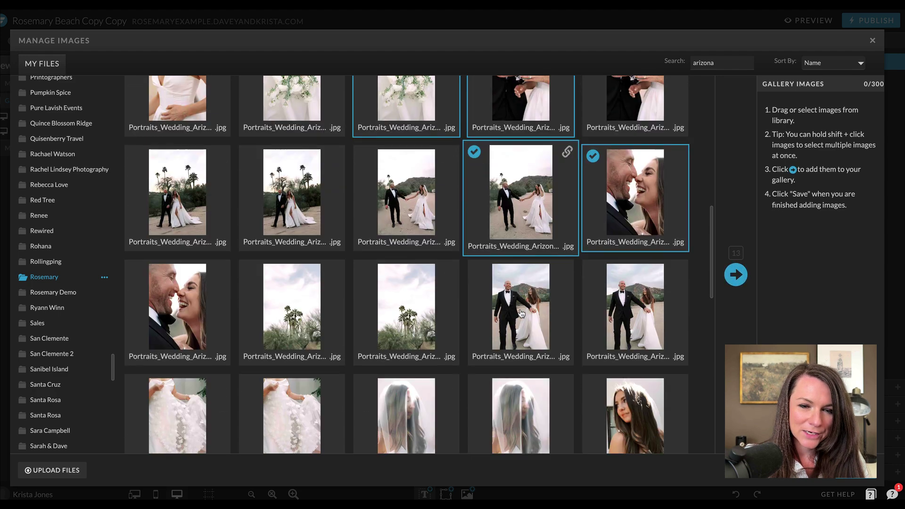
{"action": "left_click", "coordinate": [422, 275], "text": "shift"}
{"action": "left_click", "coordinate": [401, 347], "text": "shift"}
{"action": "scroll", "coordinate": [328, 319], "scroll_direction": "down", "scroll_amount": 5}
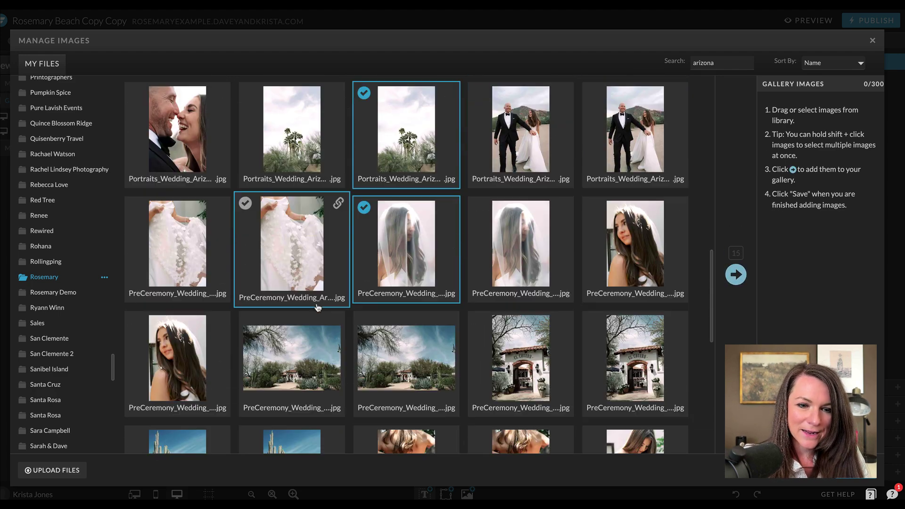
{"action": "left_click", "coordinate": [326, 279], "text": "shift"}
{"action": "left_click", "coordinate": [539, 275], "text": "shift"}
{"action": "scroll", "coordinate": [539, 275], "scroll_direction": "down", "scroll_amount": 2}
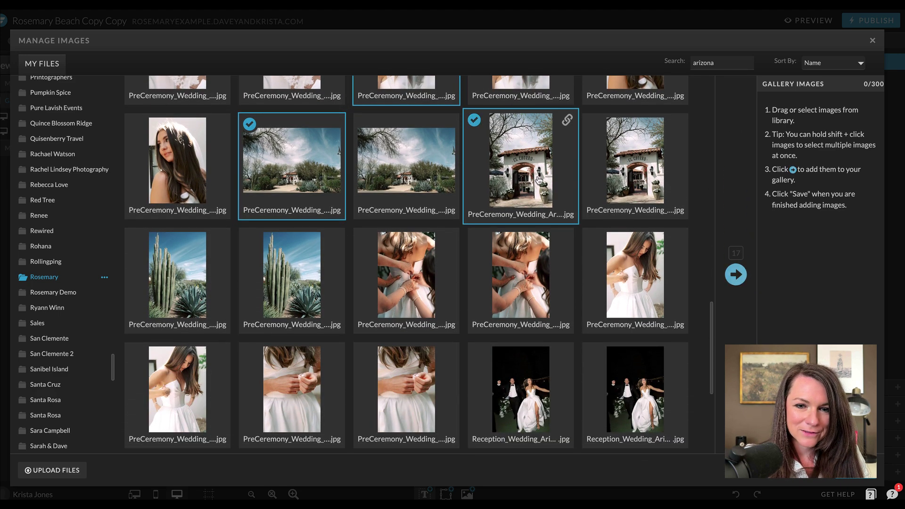
{"action": "left_click", "coordinate": [521, 283], "text": "shift"}
{"action": "left_click", "coordinate": [333, 286], "text": "shift"}
{"action": "scroll", "coordinate": [332, 285], "scroll_direction": "down", "scroll_amount": 4}
{"action": "left_click", "coordinate": [302, 208], "text": "shift"}
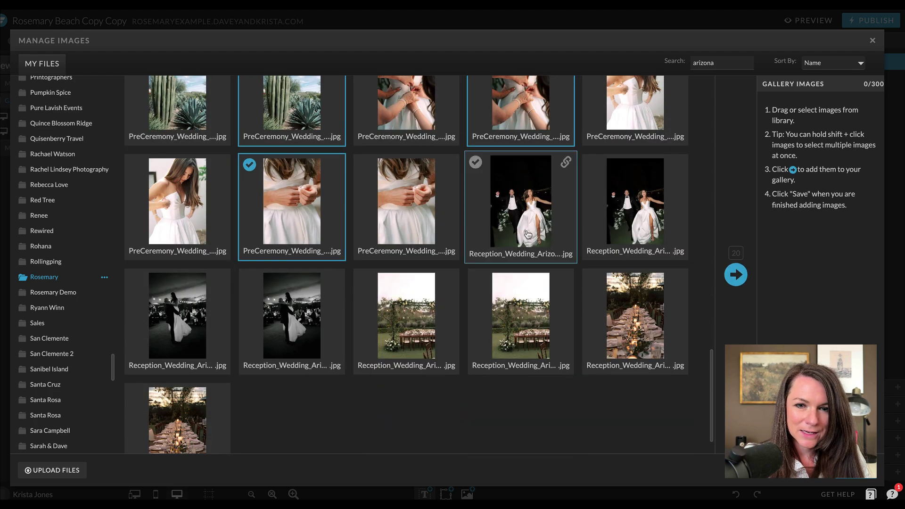
{"action": "left_click", "coordinate": [528, 208], "text": "shift"}
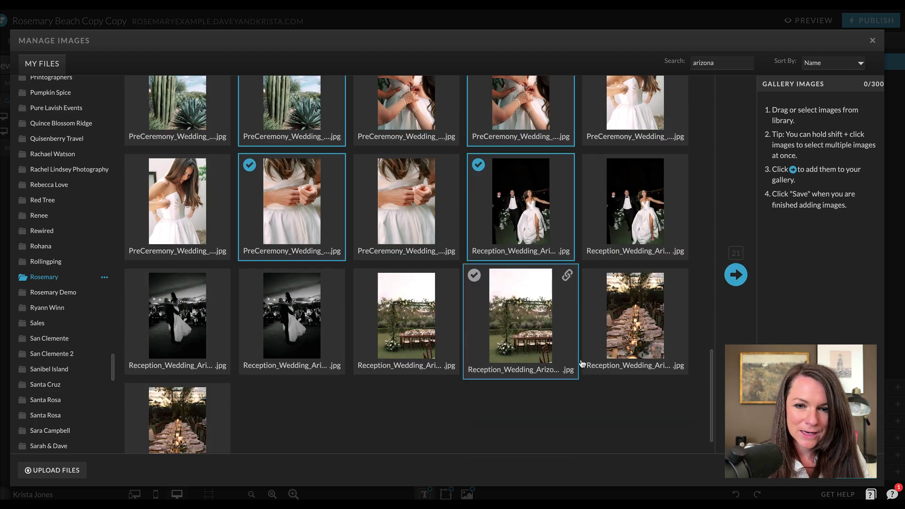
Add the 21 selected photos plus the dinner-table photo to the gallery and close the library.
{"action": "left_click", "coordinate": [737, 274]}
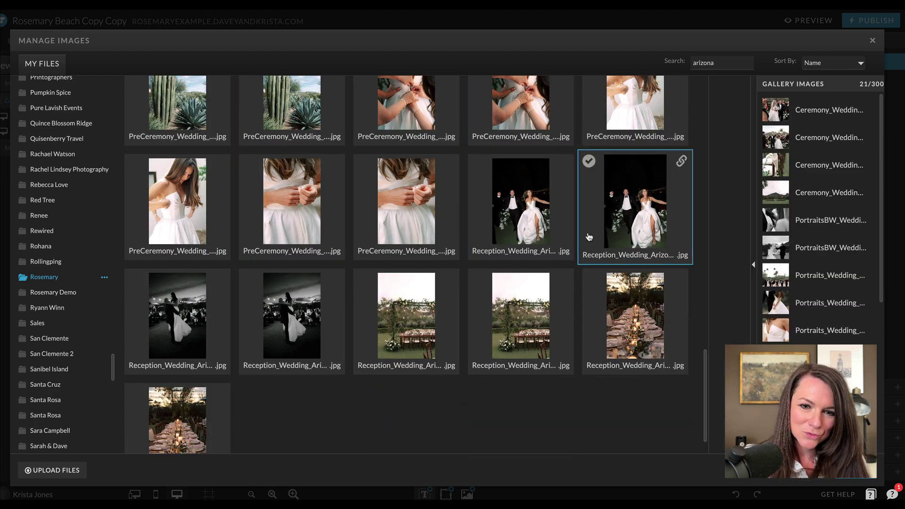
{"action": "left_click", "coordinate": [660, 321]}
{"action": "left_click", "coordinate": [730, 275]}
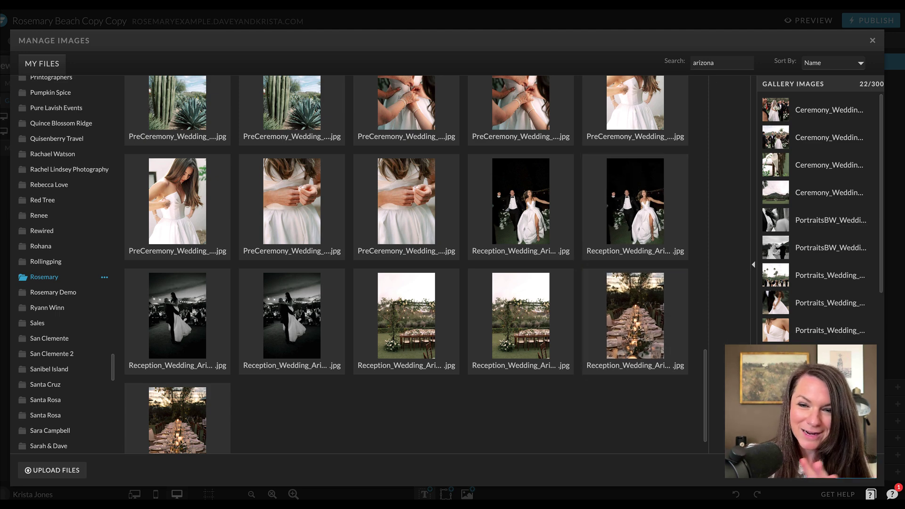
{"action": "key", "text": "Escape"}
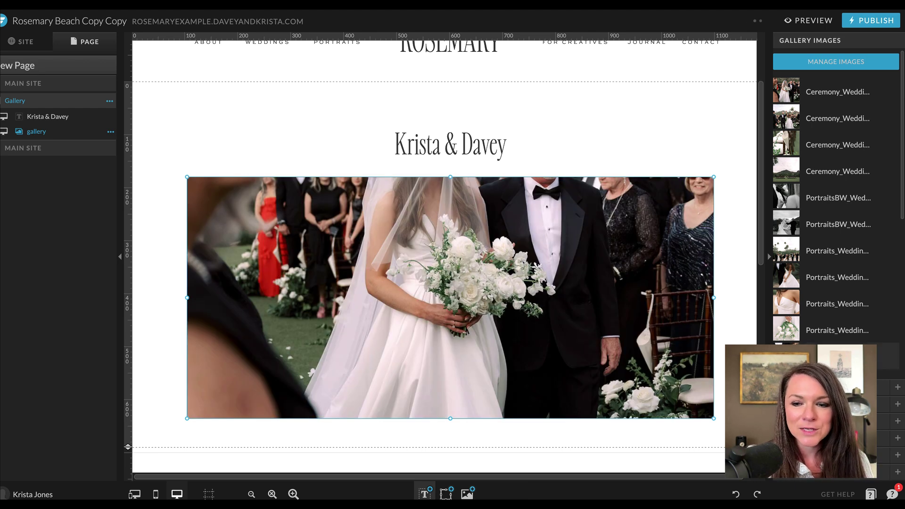
Change the gallery's image Size from Fill to Contain and preview the site.
{"action": "left_click", "coordinate": [811, 41]}
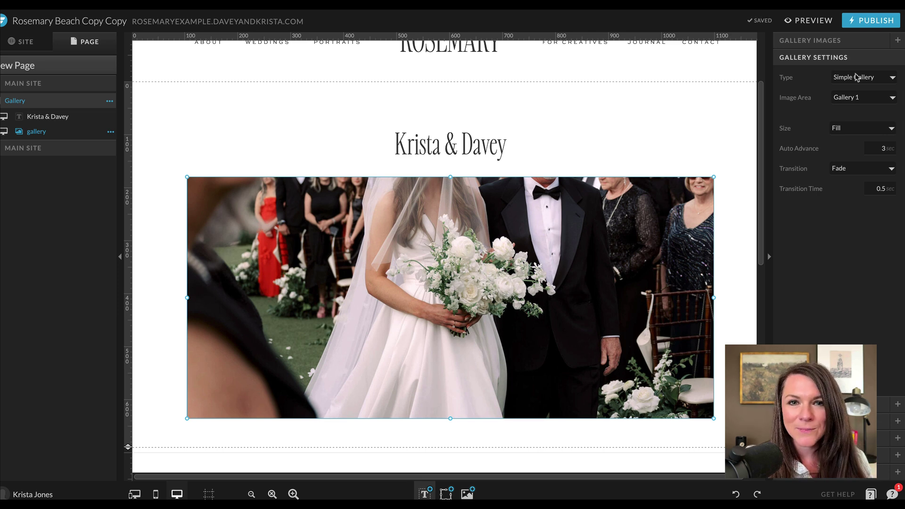
{"action": "left_click", "coordinate": [852, 130]}
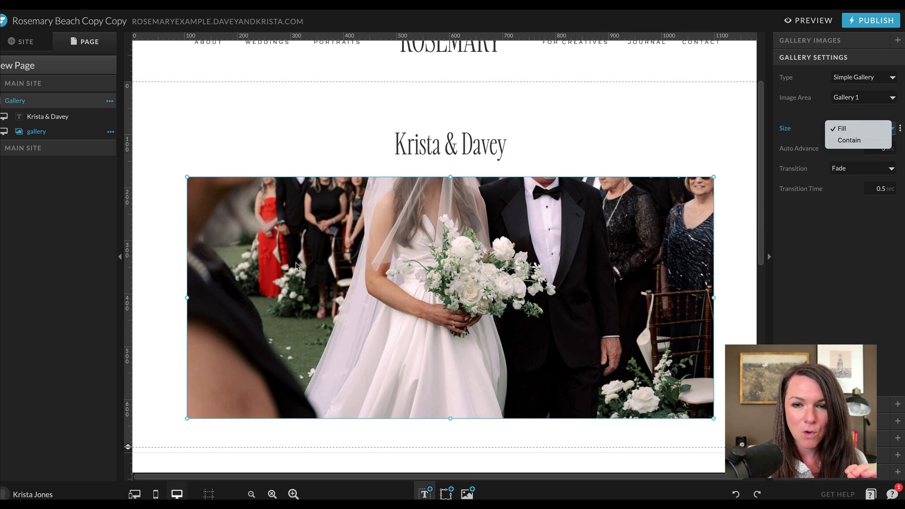
{"action": "left_click", "coordinate": [849, 141]}
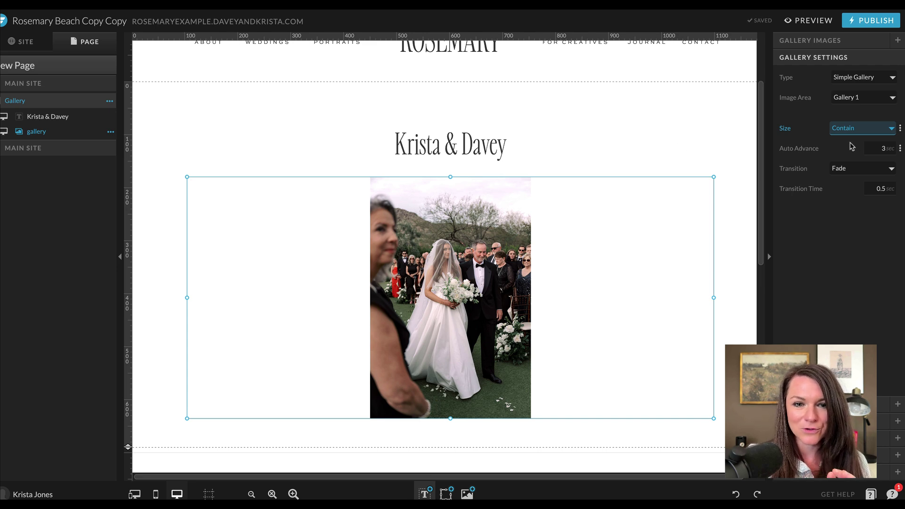
{"action": "left_click", "coordinate": [806, 21]}
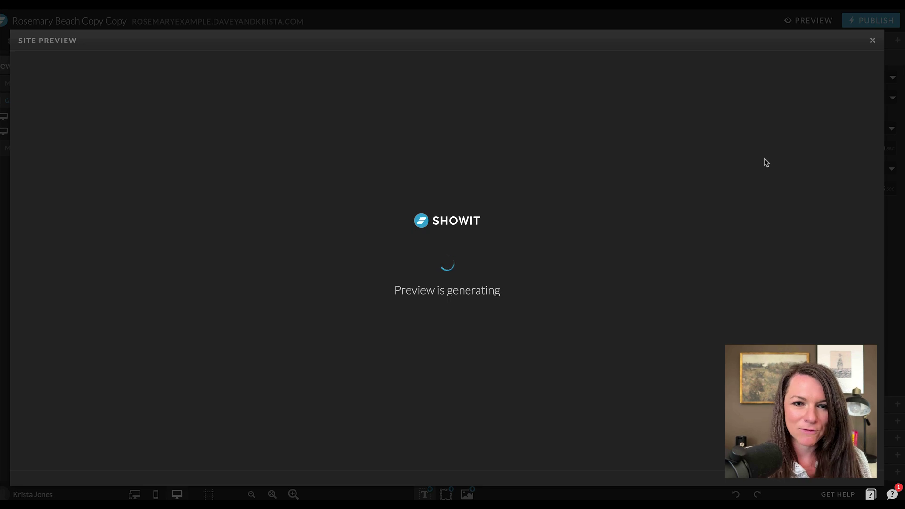
Watch the preview fade through the whole, uncropped photos, then close it.
{"action": "scroll", "coordinate": [767, 162], "scroll_direction": "down", "scroll_amount": 3}
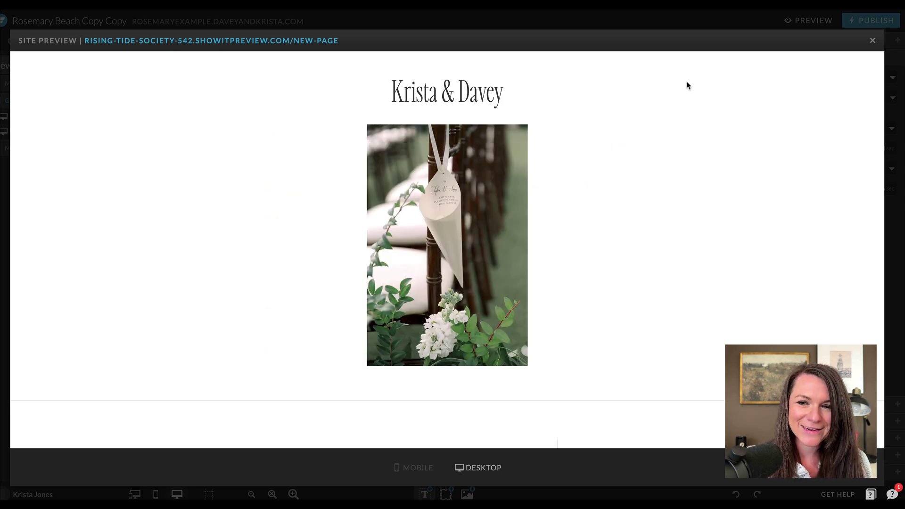
{"action": "left_click", "coordinate": [872, 41]}
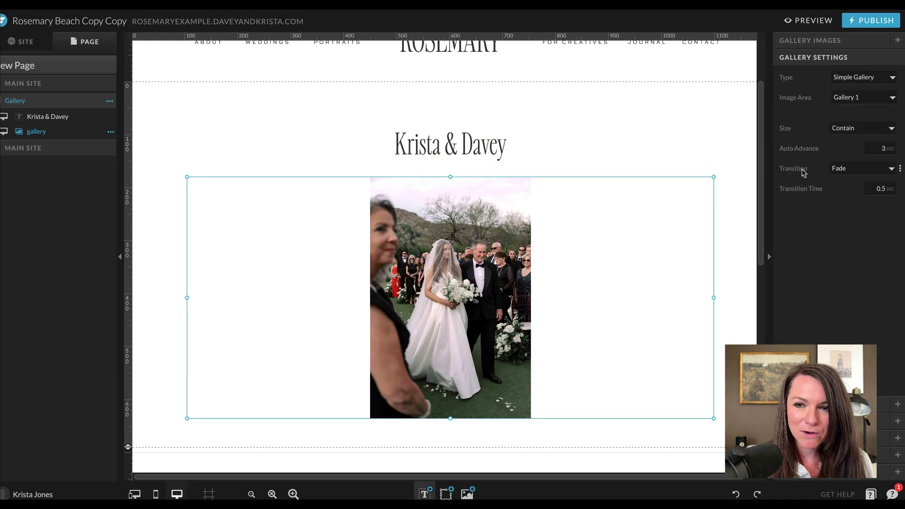
Set the gallery to Slide, 0.75 s transition and 2.5 s auto advance, then preview it.
{"action": "left_click", "coordinate": [844, 171]}
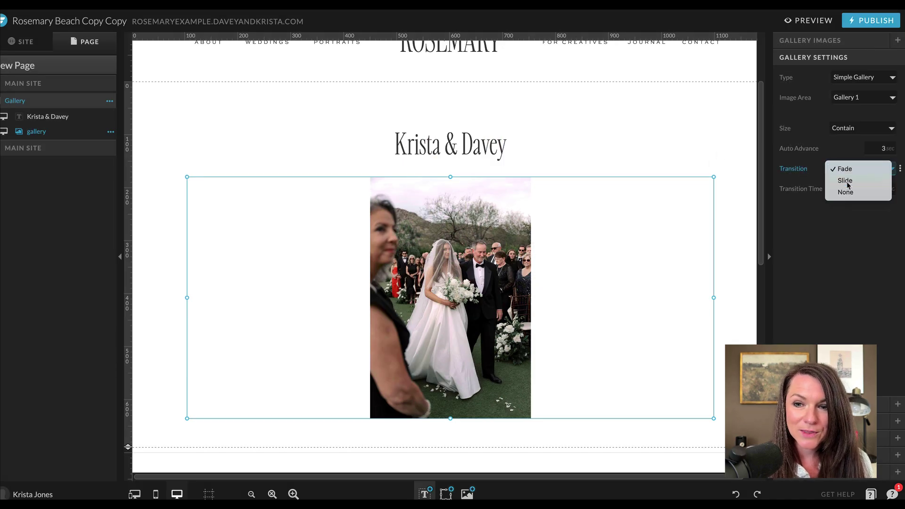
{"action": "left_click", "coordinate": [846, 182]}
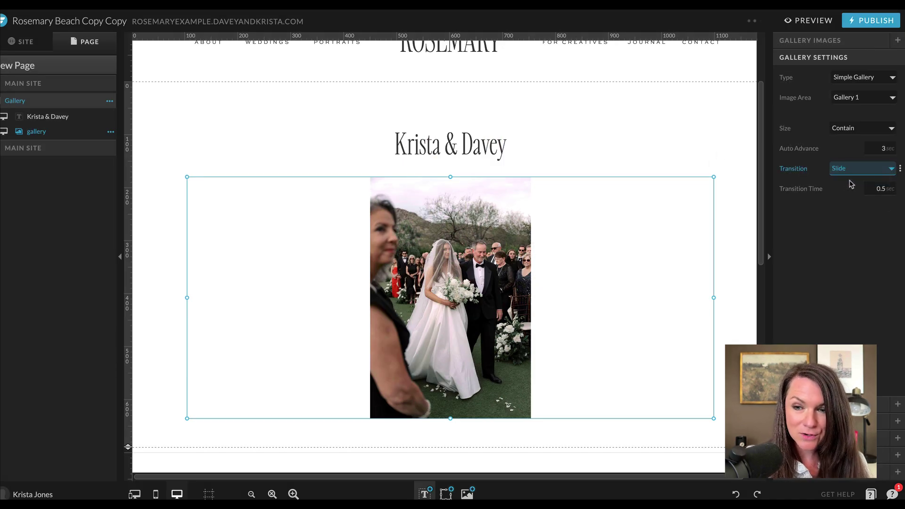
{"action": "left_click", "coordinate": [890, 192]}
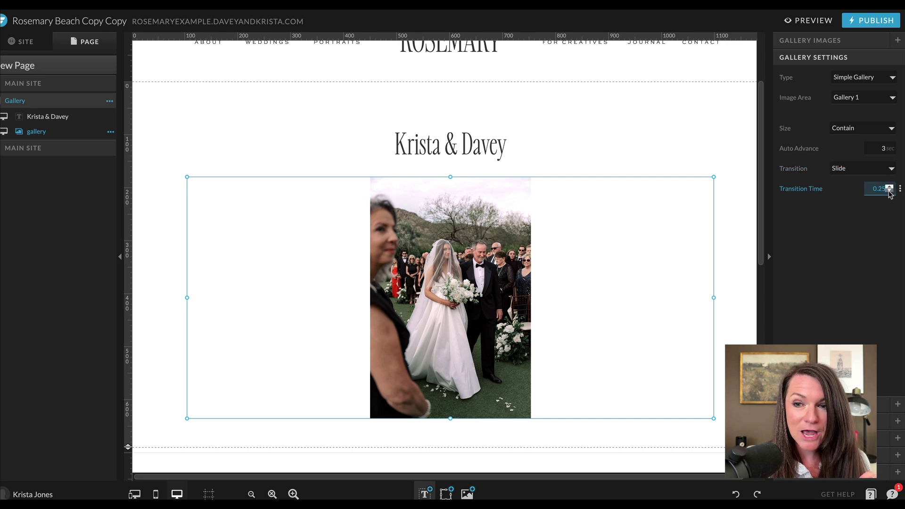
{"action": "left_click", "coordinate": [890, 187]}
{"action": "left_click", "coordinate": [890, 187]}
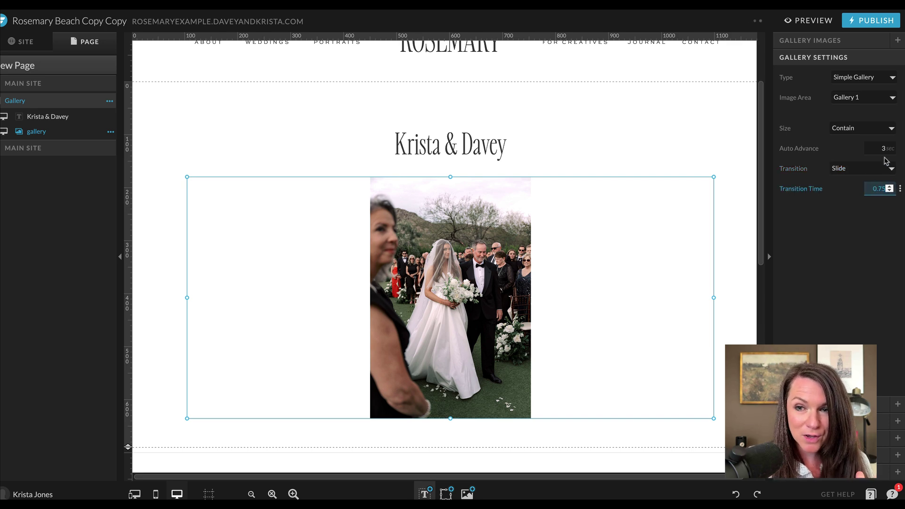
{"action": "left_click", "coordinate": [889, 151]}
{"action": "left_click", "coordinate": [889, 150]}
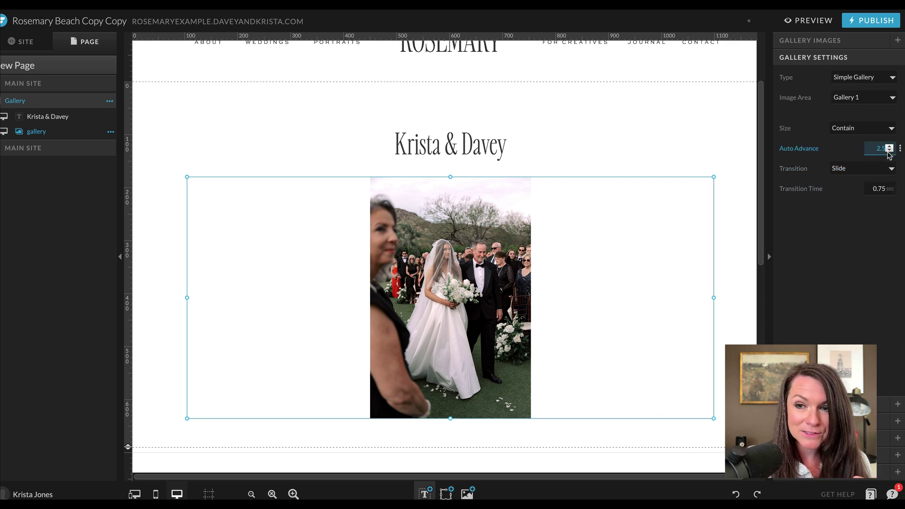
{"action": "left_click", "coordinate": [808, 28]}
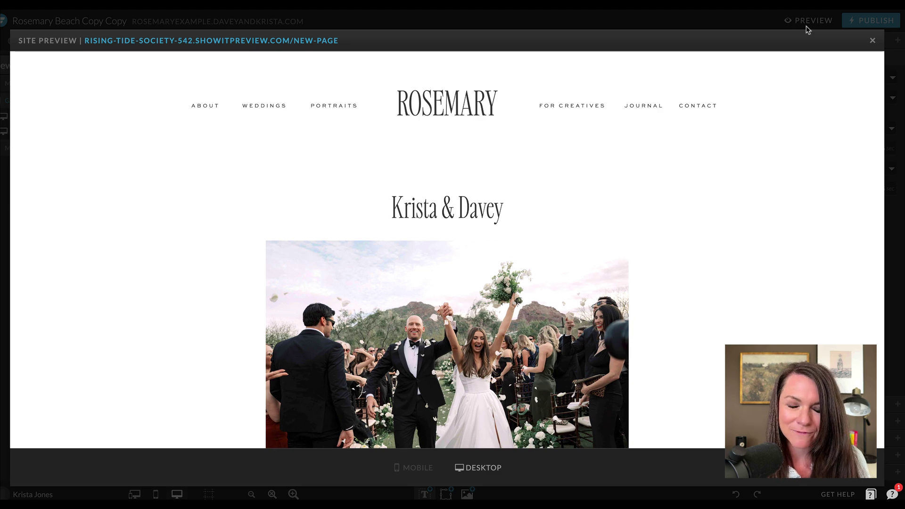
{"action": "left_click", "coordinate": [873, 41]}
Shrink the gallery box and centre it horizontally on the canvas.
{"action": "left_click", "coordinate": [723, 262]}
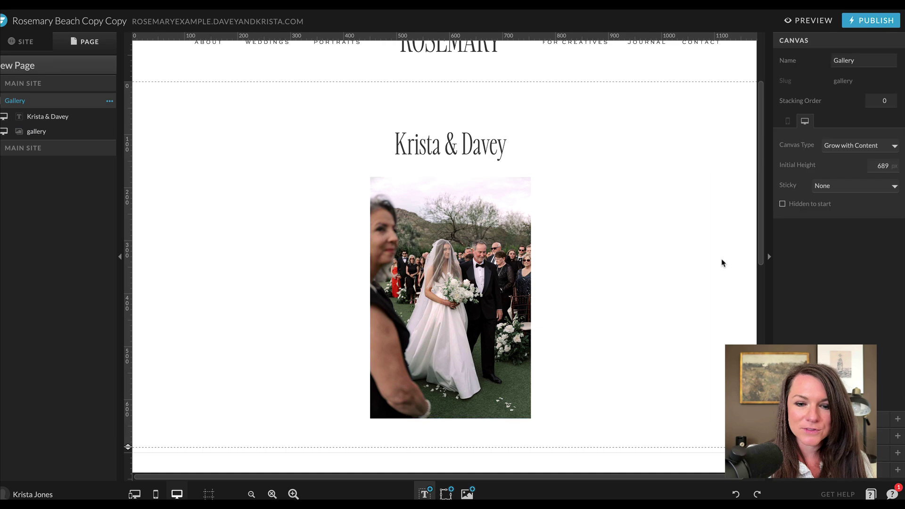
{"action": "left_click", "coordinate": [689, 316]}
{"action": "left_click_drag", "start_coordinate": [713, 417], "coordinate": [624, 403]}
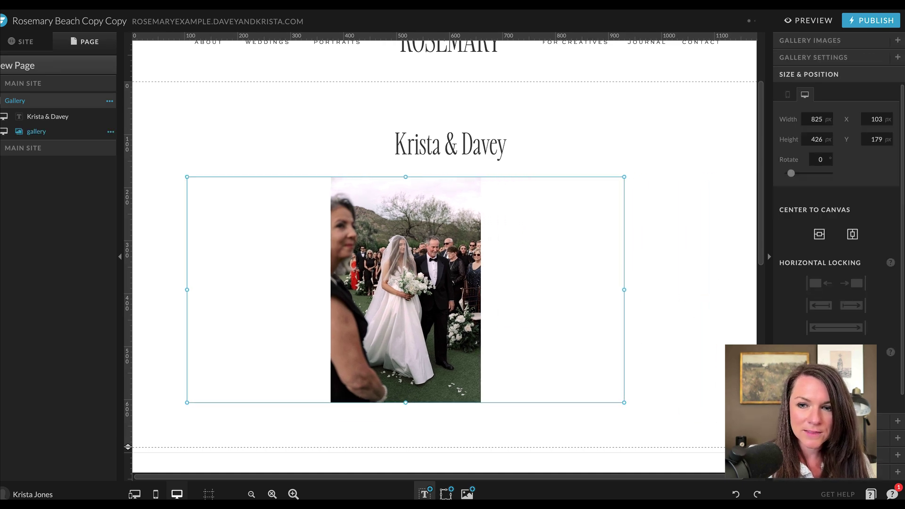
{"action": "left_click", "coordinate": [852, 234]}
Insert an icon right of the photo and set its colour to dark.
{"action": "mouse_move", "coordinate": [452, 495]}
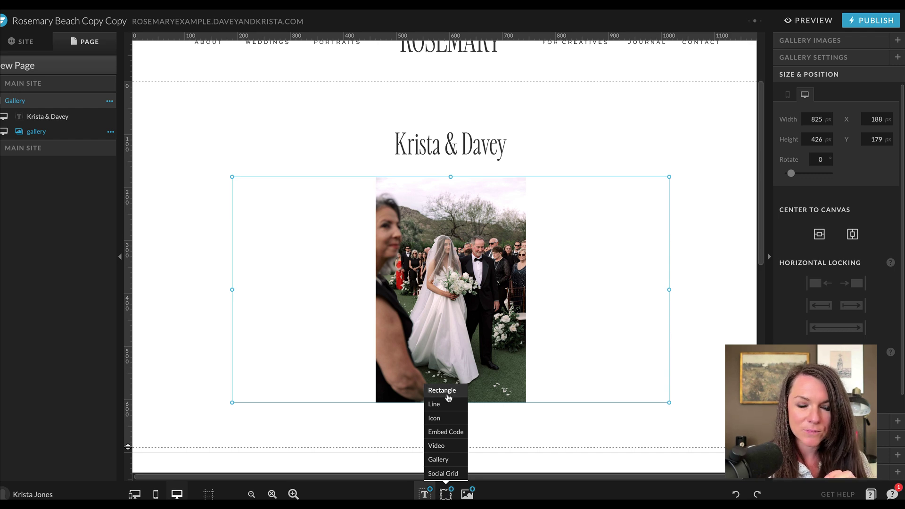
{"action": "left_click", "coordinate": [449, 418]}
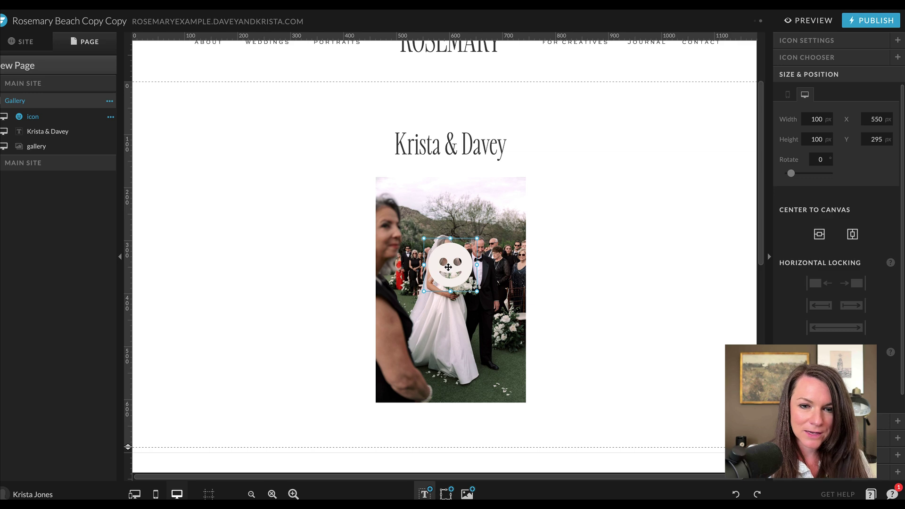
{"action": "left_click_drag", "start_coordinate": [450, 270], "coordinate": [699, 283]}
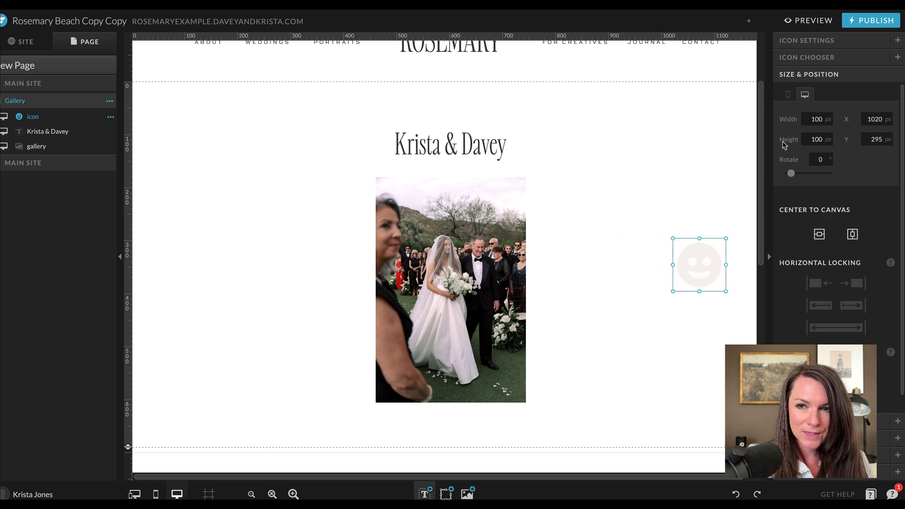
{"action": "left_click", "coordinate": [820, 44]}
{"action": "left_click", "coordinate": [847, 149]}
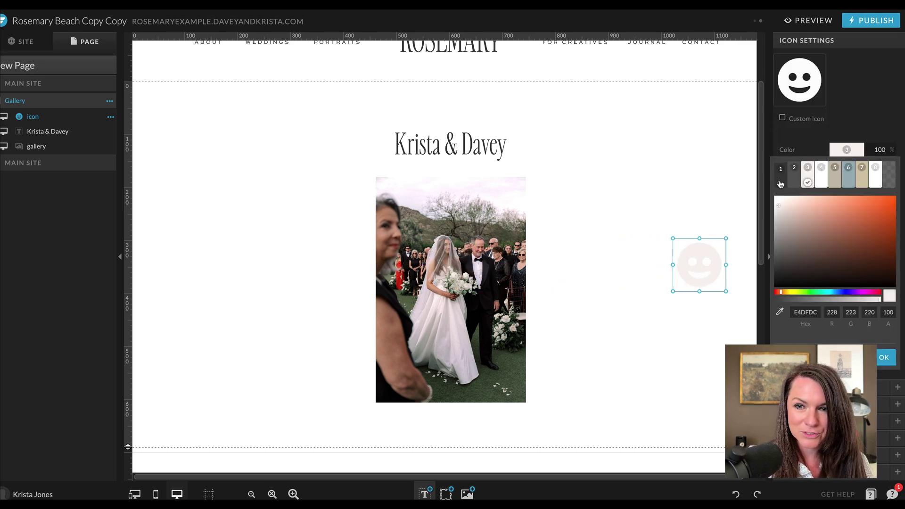
{"action": "left_click", "coordinate": [779, 183]}
Swap the icon for a thin right chevron, shrink it, and place it beside the gallery.
{"action": "left_click", "coordinate": [800, 80]}
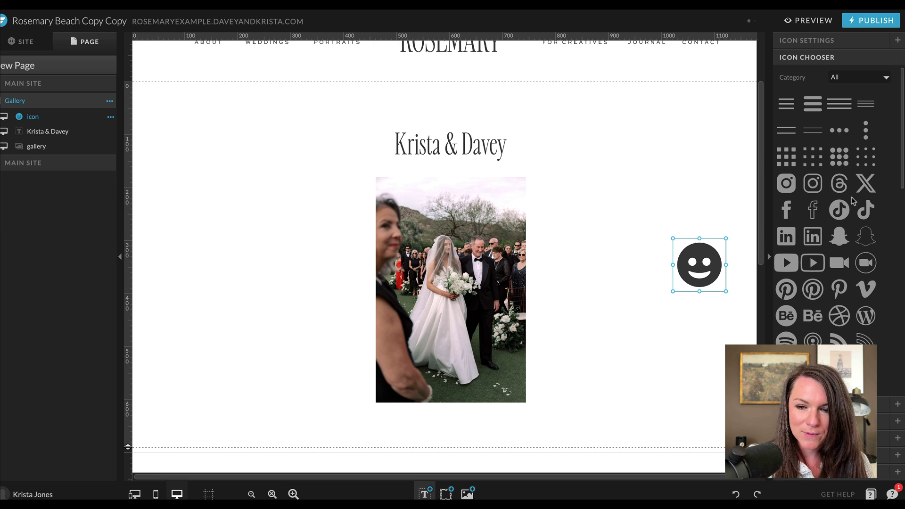
{"action": "scroll", "coordinate": [854, 201], "scroll_direction": "down", "scroll_amount": 5}
{"action": "scroll", "coordinate": [853, 202], "scroll_direction": "down", "scroll_amount": 5}
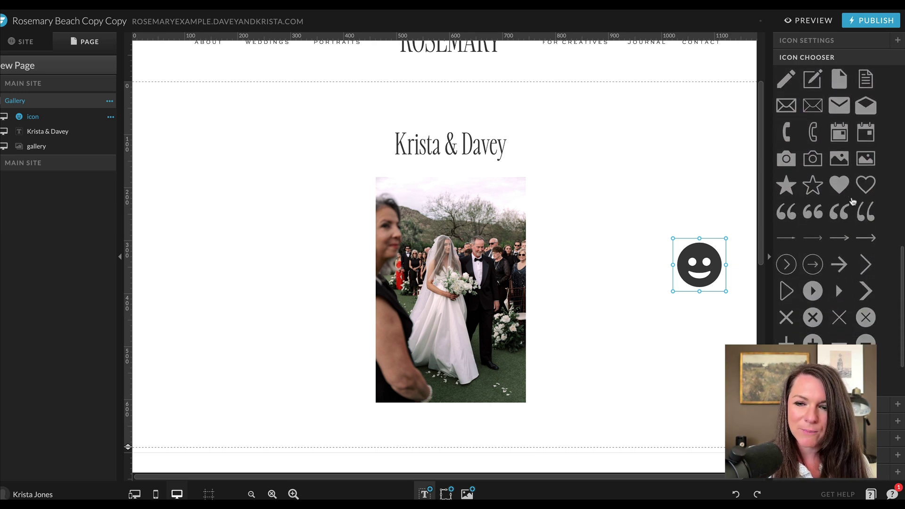
{"action": "left_click", "coordinate": [845, 238]}
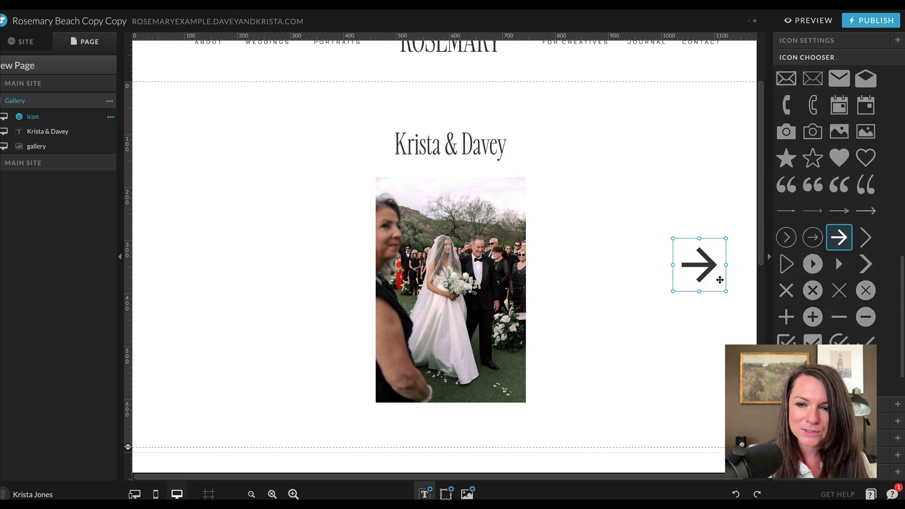
{"action": "left_click", "coordinate": [866, 237]}
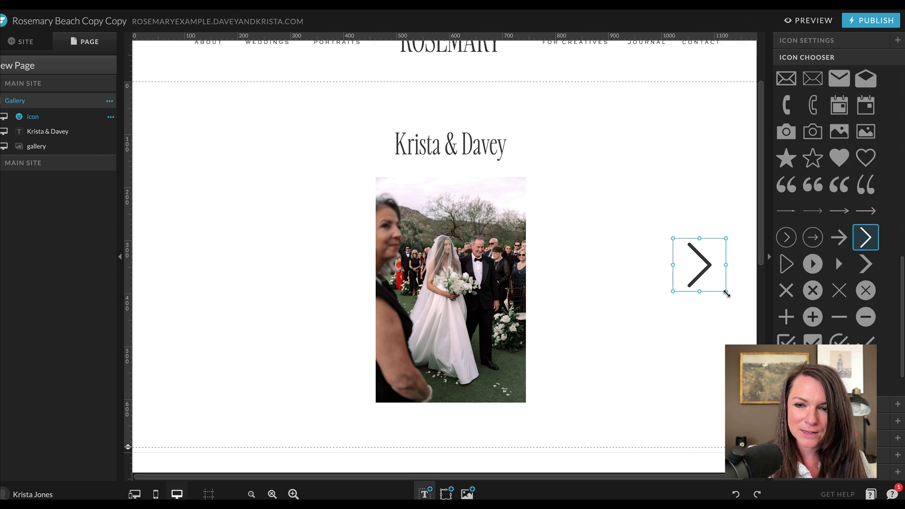
{"action": "left_click_drag", "start_coordinate": [724, 293], "coordinate": [681, 275]}
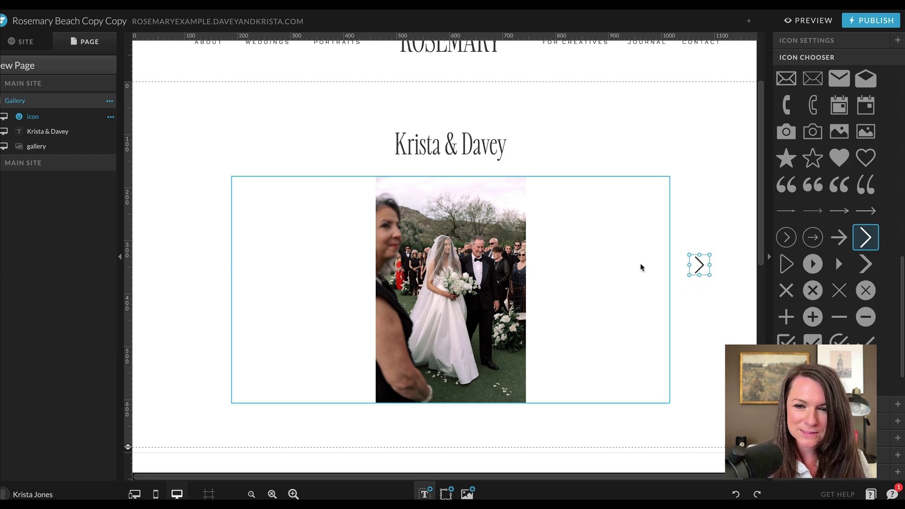
{"action": "left_click_drag", "start_coordinate": [701, 265], "coordinate": [672, 275]}
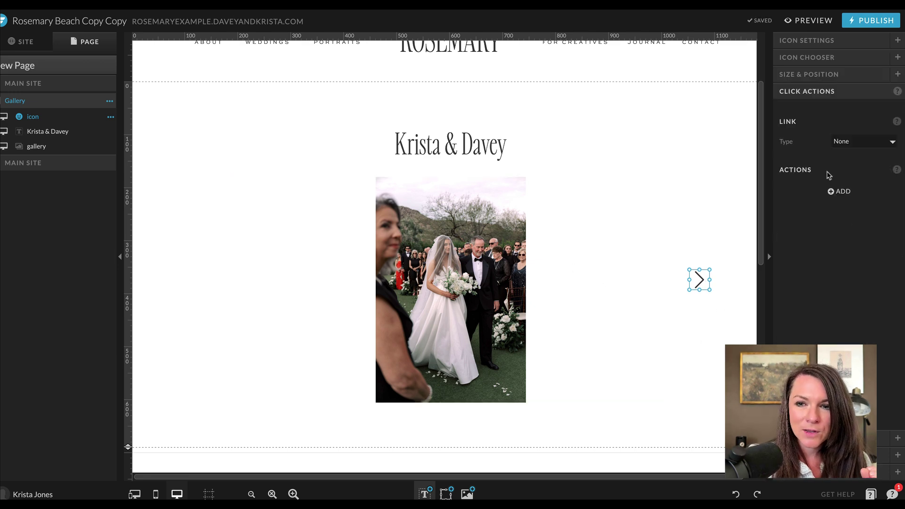
Give the chevron a click action: Type Gallery, Target Gallery 1, Action Next.
{"action": "left_click", "coordinate": [854, 142]}
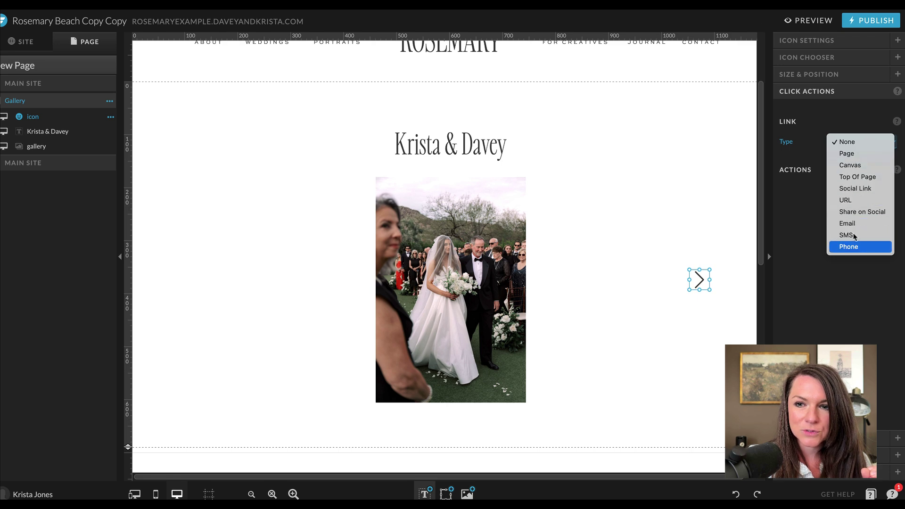
{"action": "left_click", "coordinate": [847, 121]}
{"action": "left_click", "coordinate": [838, 191]}
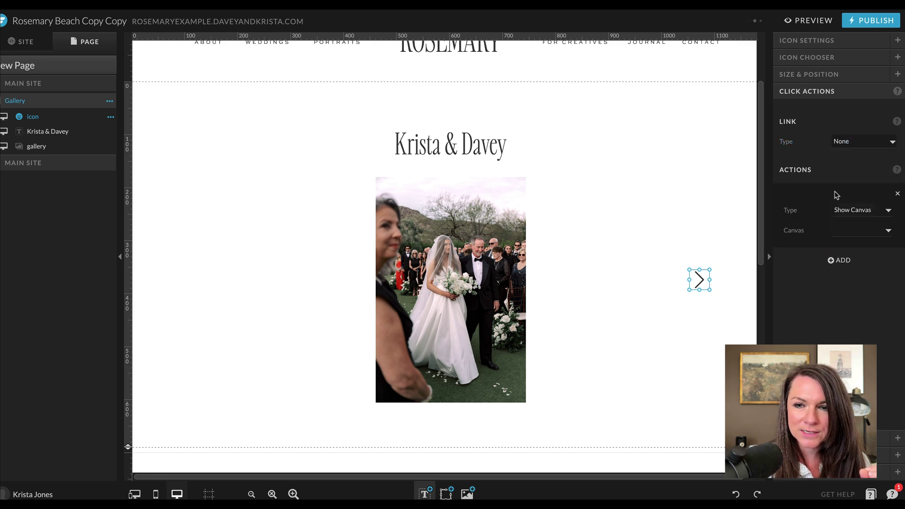
{"action": "left_click", "coordinate": [869, 212]}
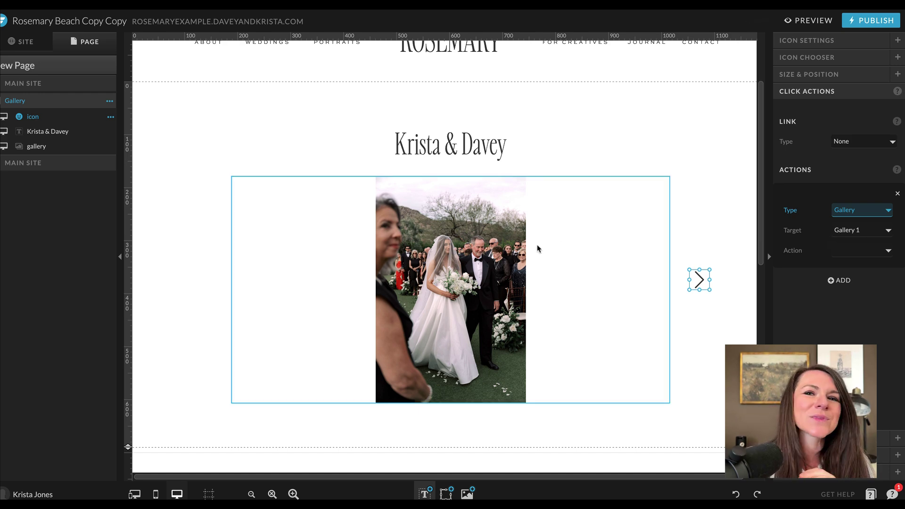
{"action": "left_click", "coordinate": [847, 233]}
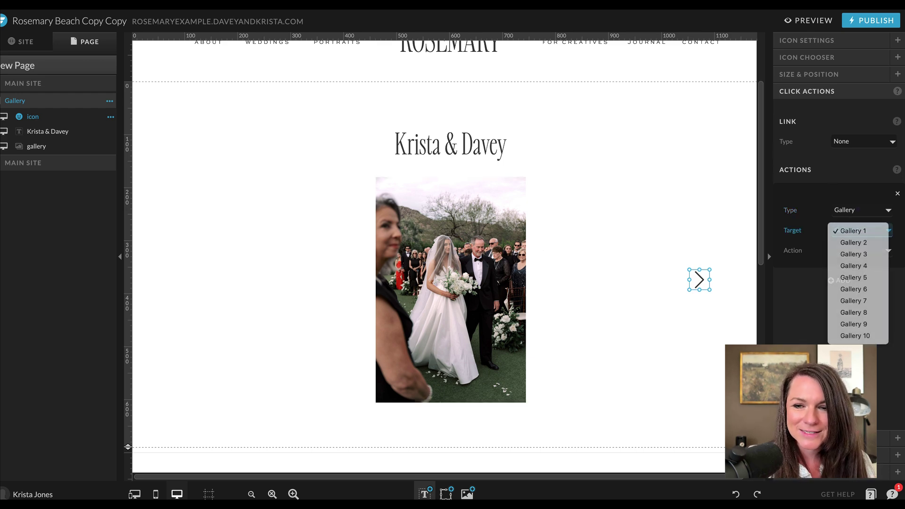
{"action": "left_click", "coordinate": [855, 231]}
{"action": "left_click", "coordinate": [856, 252]}
{"action": "left_click", "coordinate": [849, 264]}
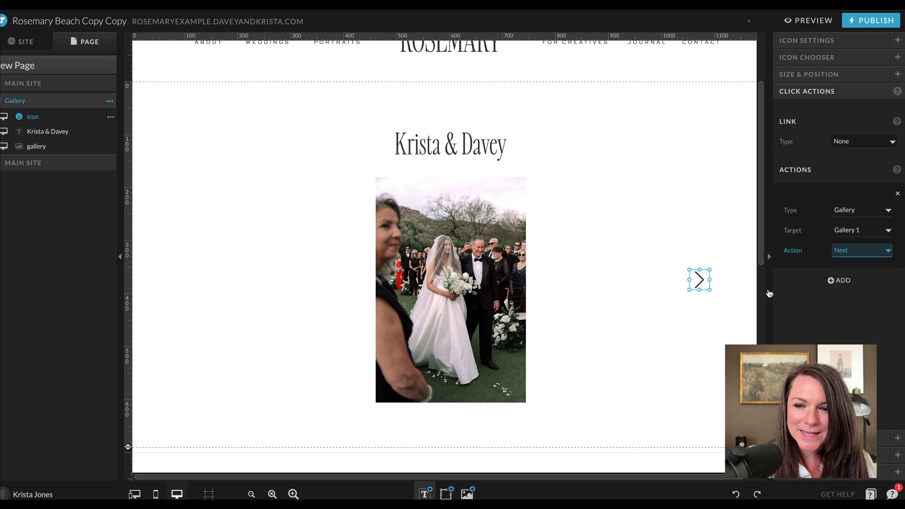
{"action": "scroll", "coordinate": [727, 215], "scroll_direction": "down", "scroll_amount": 10}
Duplicate the chevron, rotate the copy to point left, and vertically centre both arrows on the gallery.
{"action": "scroll", "coordinate": [728, 208], "scroll_direction": "up", "scroll_amount": 10}
{"action": "left_click", "coordinate": [698, 152]}
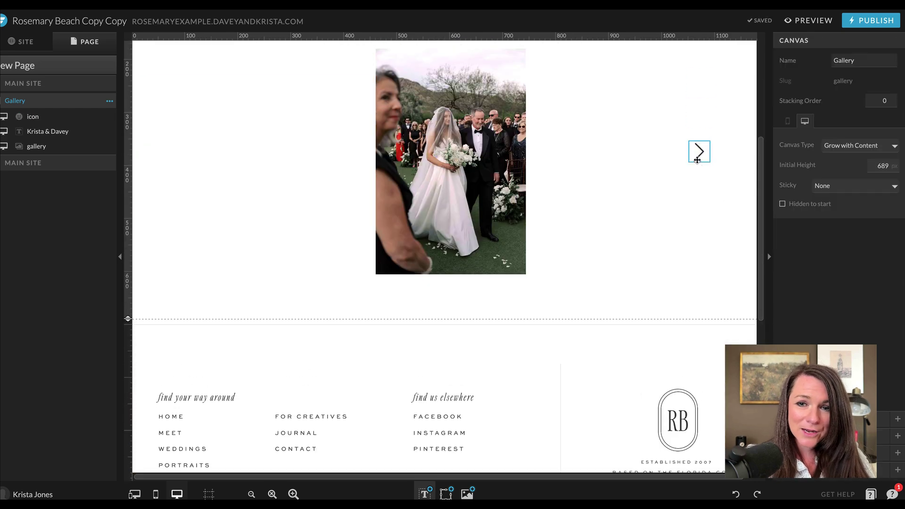
{"action": "key", "text": "ctrl+d"}
{"action": "left_click_drag", "start_coordinate": [685, 137], "coordinate": [238, 150]}
{"action": "left_click_drag", "start_coordinate": [171, 119], "coordinate": [706, 208]}
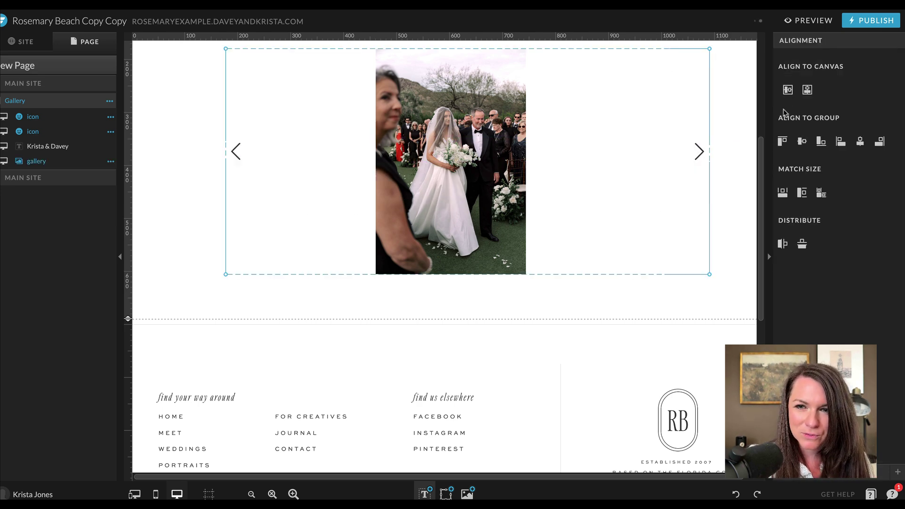
{"action": "left_click", "coordinate": [803, 142]}
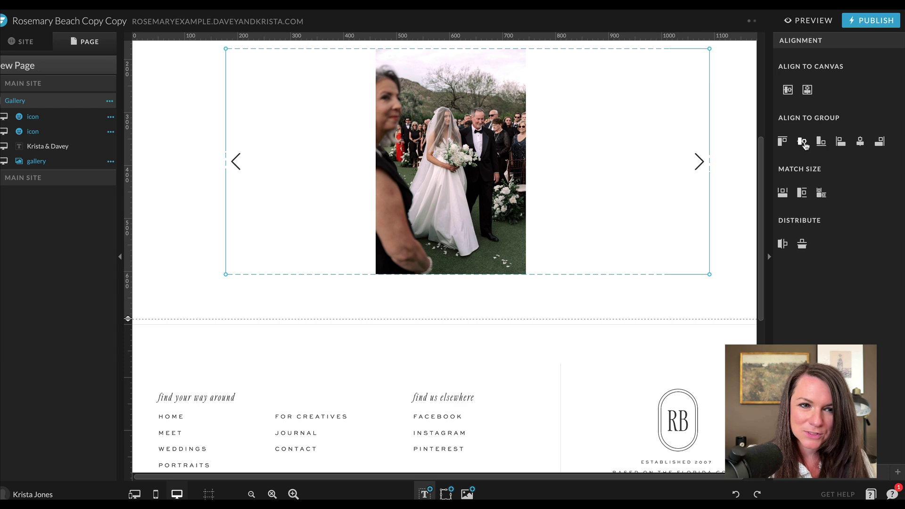
Nudge the left arrow further left and set its gallery action to Previous.
{"action": "left_click", "coordinate": [574, 155]}
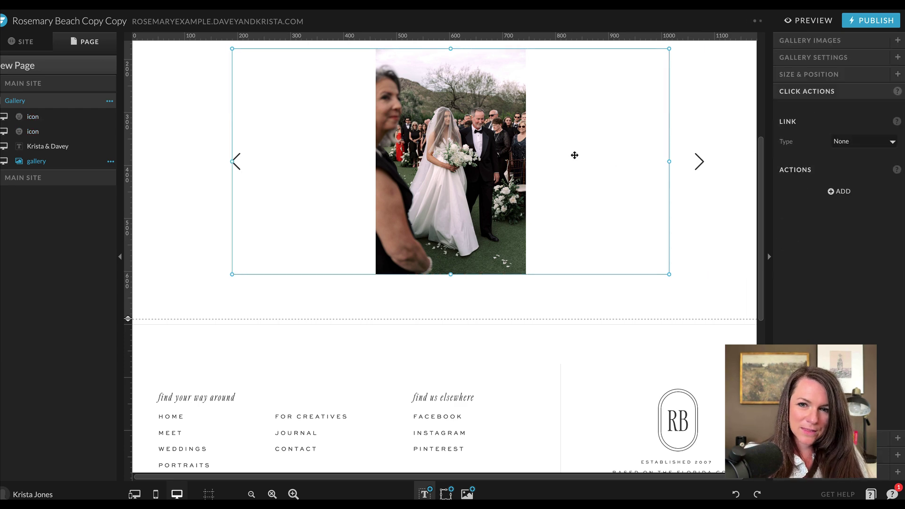
{"action": "left_click", "coordinate": [237, 162]}
{"action": "left_click_drag", "start_coordinate": [237, 165], "coordinate": [211, 165]}
{"action": "left_click", "coordinate": [278, 169]}
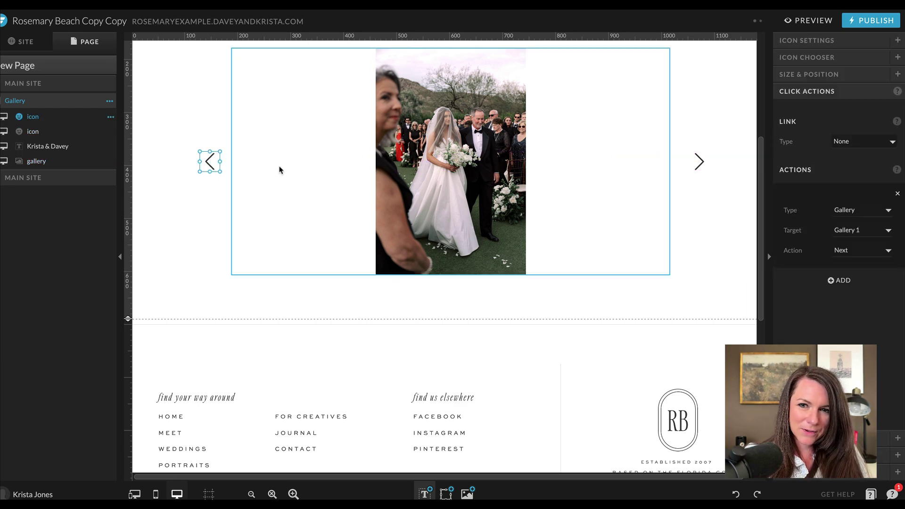
{"action": "left_click", "coordinate": [209, 165]}
{"action": "left_click", "coordinate": [861, 250]}
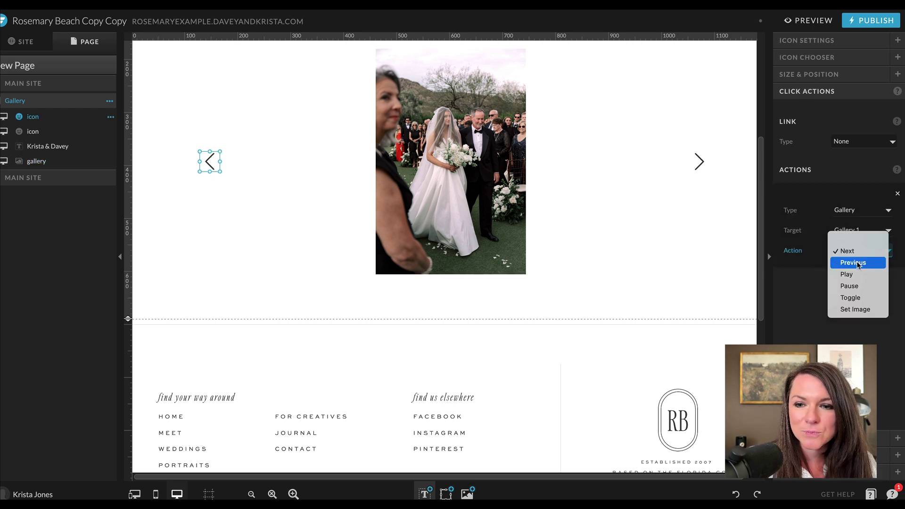
{"action": "left_click", "coordinate": [856, 261]}
{"action": "left_click", "coordinate": [682, 247]}
Preview the page, step the gallery five times with the arrow, then show mobile and desktop layouts.
{"action": "left_click", "coordinate": [810, 21]}
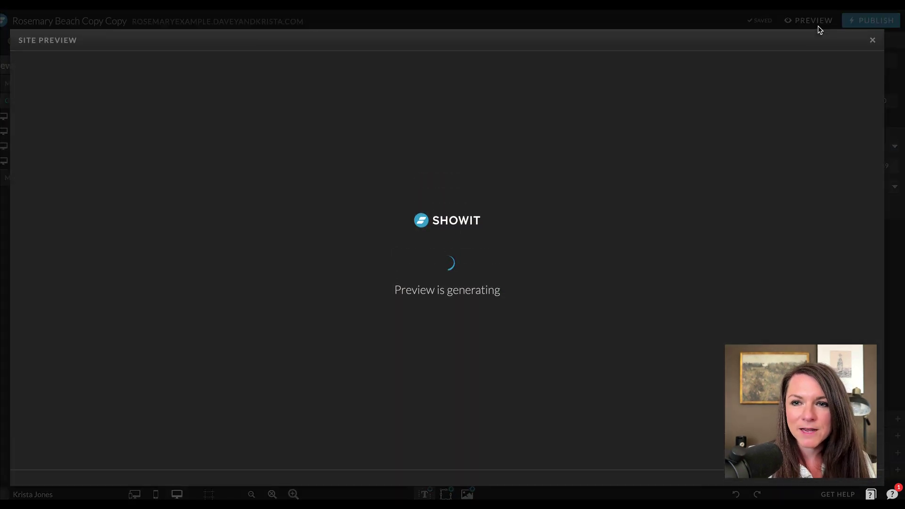
{"action": "scroll", "coordinate": [623, 210], "scroll_direction": "down", "scroll_amount": 3}
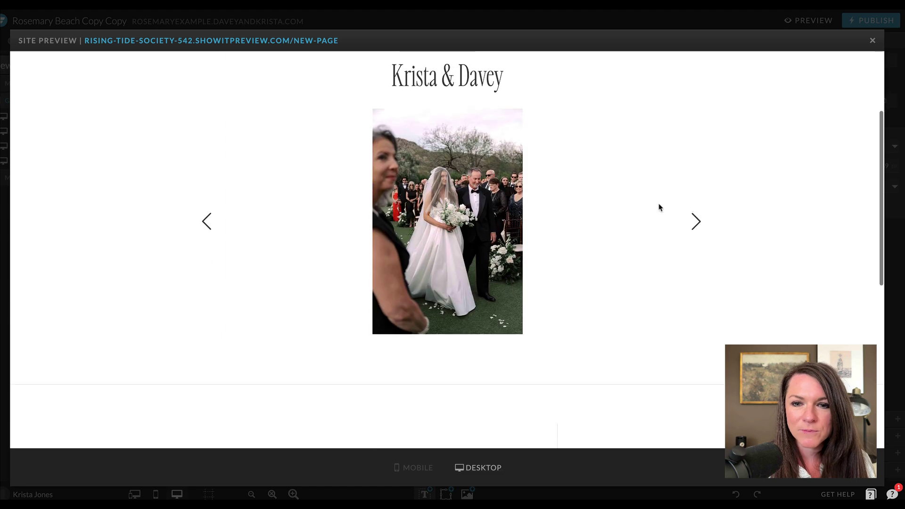
{"action": "left_click", "coordinate": [696, 220]}
{"action": "left_click", "coordinate": [696, 221]}
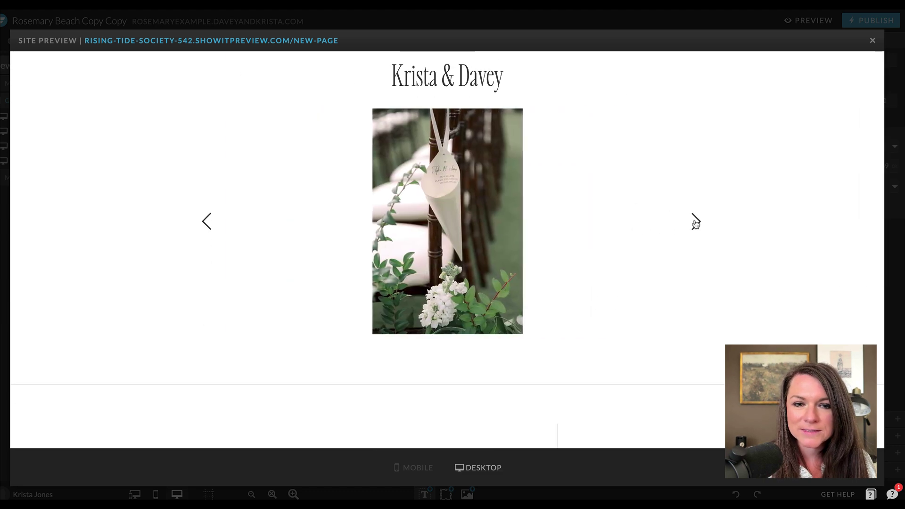
{"action": "left_click", "coordinate": [696, 221]}
{"action": "left_click", "coordinate": [696, 221]}
{"action": "left_click", "coordinate": [696, 222]}
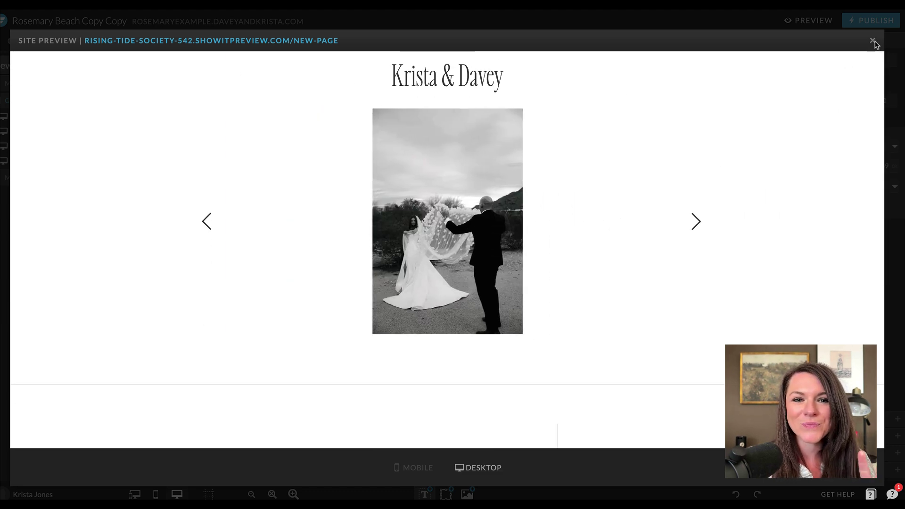
{"action": "left_click", "coordinate": [874, 42]}
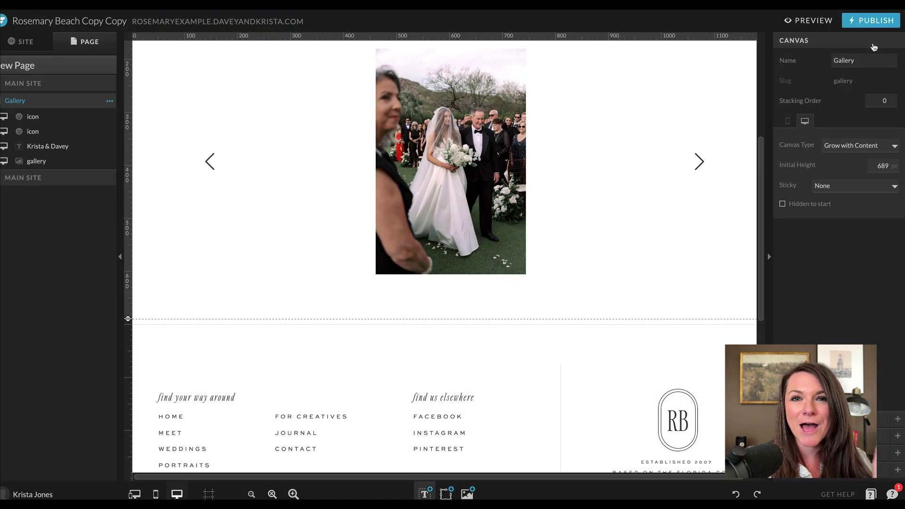
{"action": "left_click", "coordinate": [144, 492]}
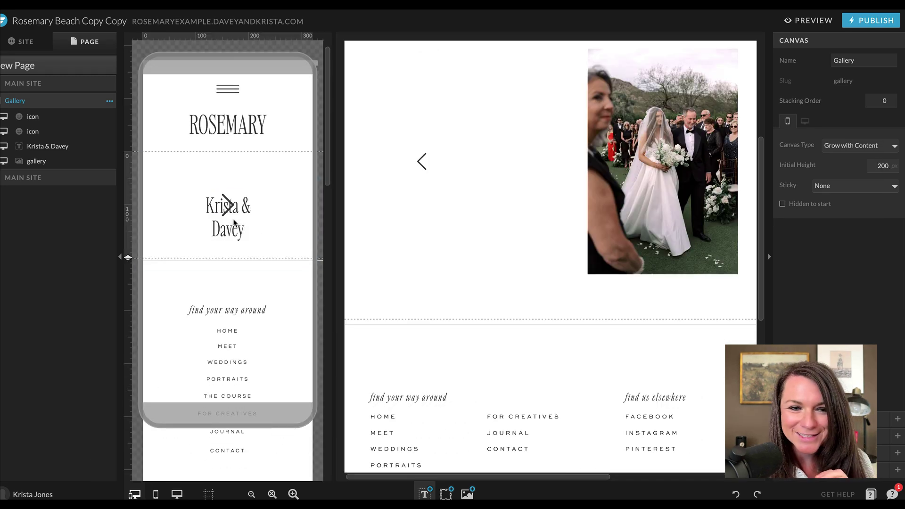
On mobile, move the gallery below the title, pull both chevrons off the title, and lengthen the section.
{"action": "left_click", "coordinate": [234, 222]}
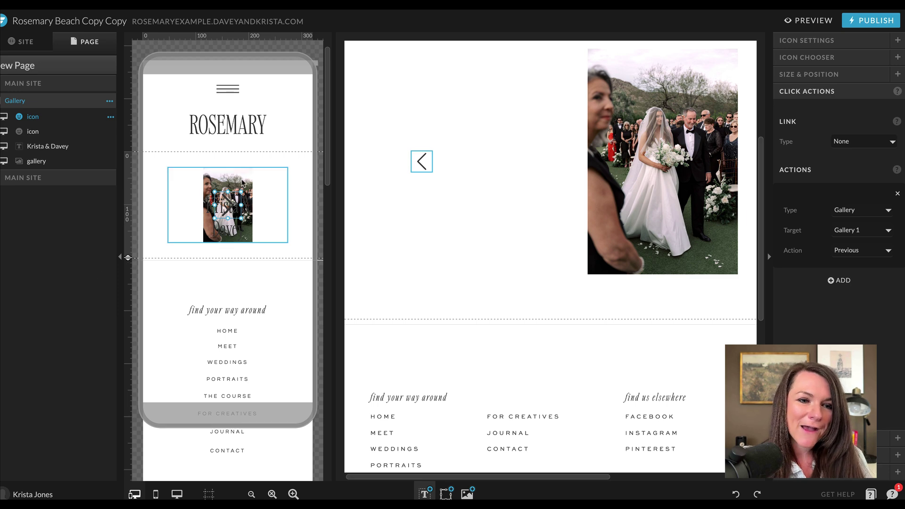
{"action": "left_click", "coordinate": [257, 202]}
{"action": "left_click_drag", "start_coordinate": [253, 180], "coordinate": [255, 247]}
{"action": "left_click", "coordinate": [239, 208]}
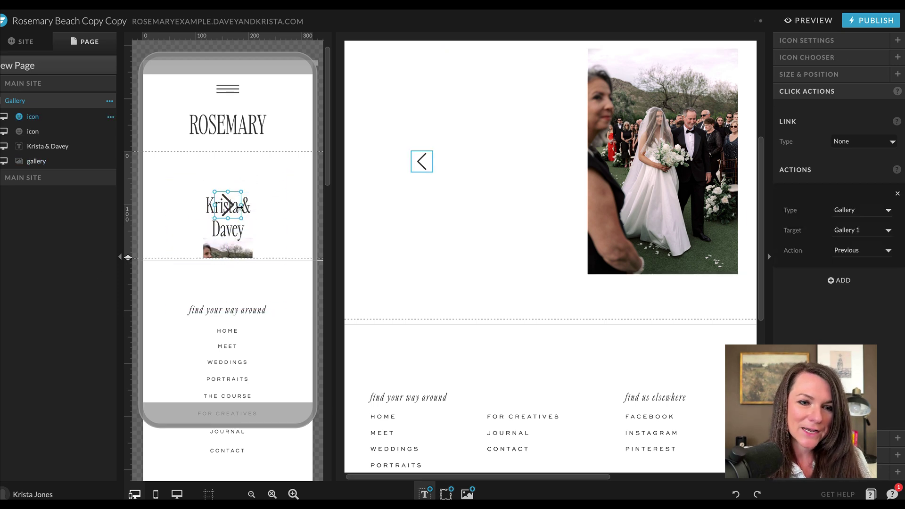
{"action": "left_click_drag", "start_coordinate": [239, 208], "coordinate": [294, 219]}
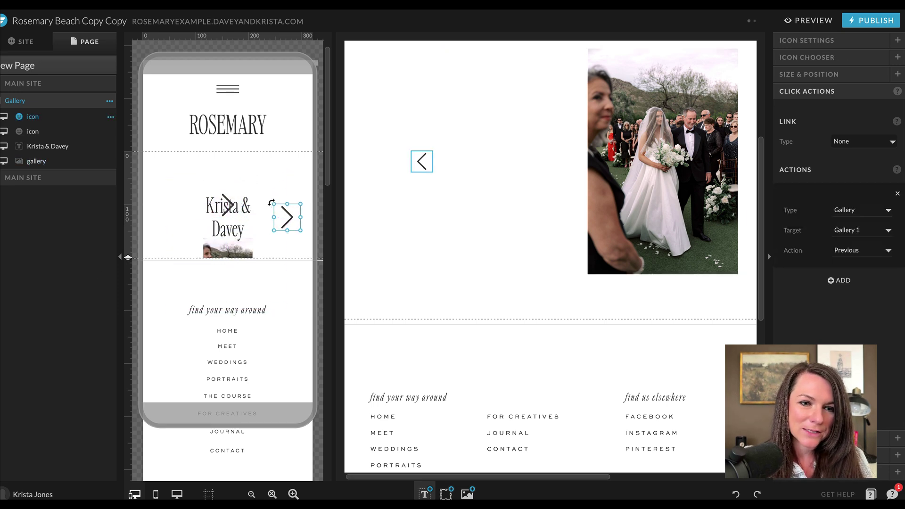
{"action": "left_click", "coordinate": [228, 205]}
{"action": "left_click_drag", "start_coordinate": [228, 205], "coordinate": [300, 233]}
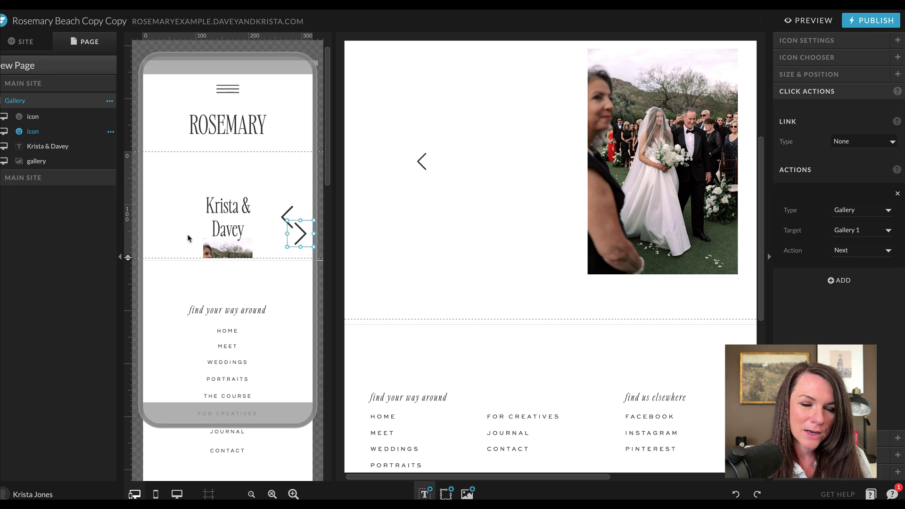
{"action": "left_click_drag", "start_coordinate": [128, 257], "coordinate": [128, 348]}
Align the arrows to the gallery, move the right arrow beneath the photo, and extend the section lower.
{"action": "left_click", "coordinate": [264, 302]}
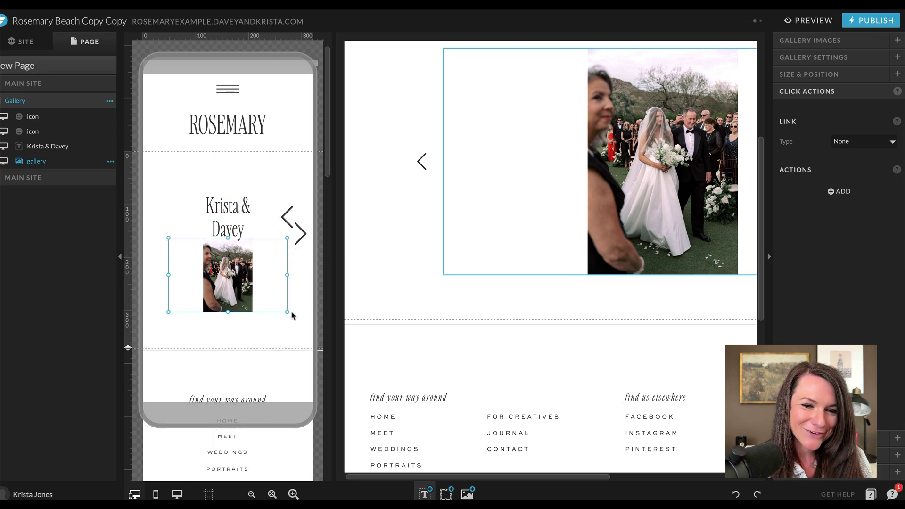
{"action": "left_click_drag", "start_coordinate": [286, 216], "coordinate": [158, 271]}
{"action": "left_click_drag", "start_coordinate": [292, 248], "coordinate": [292, 286]}
{"action": "left_click_drag", "start_coordinate": [309, 231], "coordinate": [148, 325]}
{"action": "left_click", "coordinate": [806, 151]}
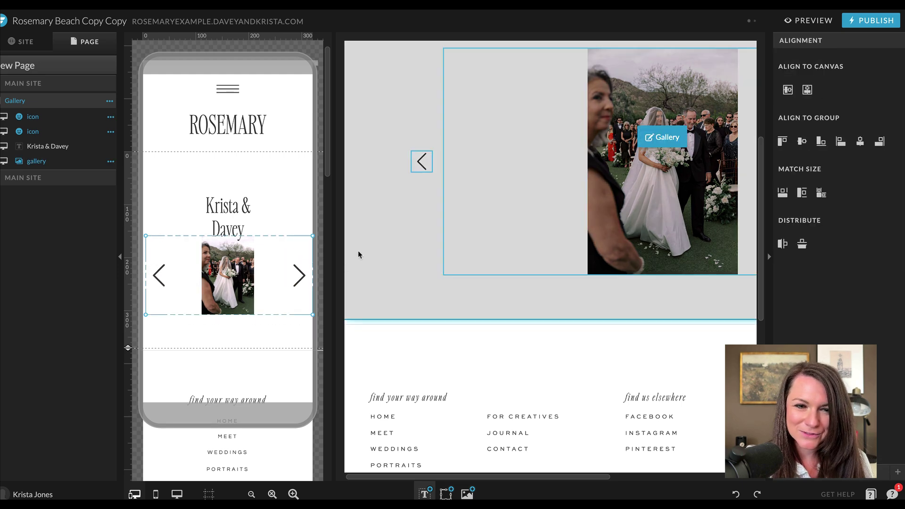
{"action": "left_click", "coordinate": [283, 325]}
{"action": "left_click", "coordinate": [305, 273]}
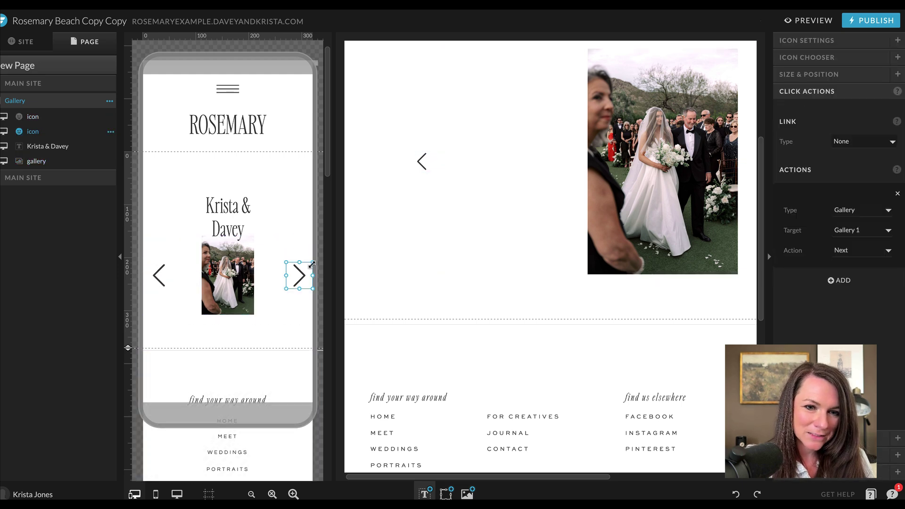
{"action": "left_click_drag", "start_coordinate": [304, 273], "coordinate": [241, 352]}
{"action": "left_click", "coordinate": [159, 275]}
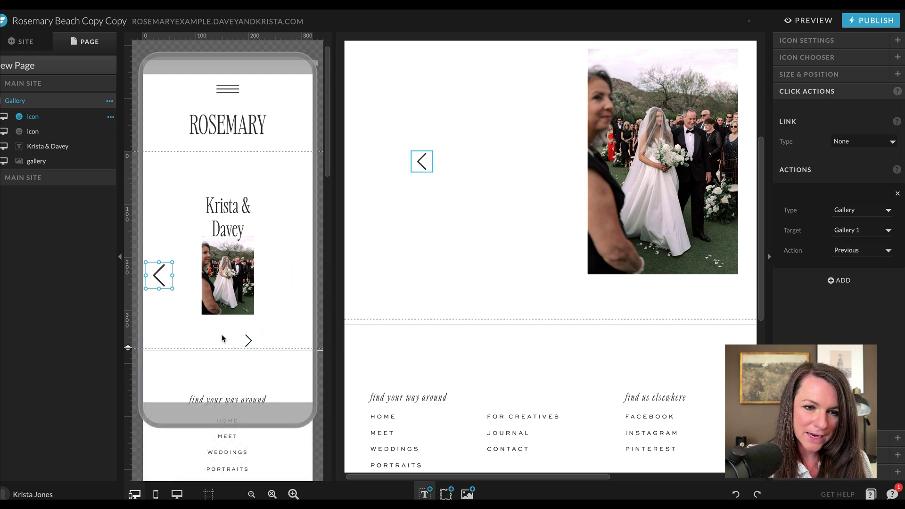
{"action": "left_click_drag", "start_coordinate": [127, 348], "coordinate": [127, 374]}
Resize the left arrow to 28×28 and place it beside the right arrow under the photo.
{"action": "left_click", "coordinate": [250, 348]}
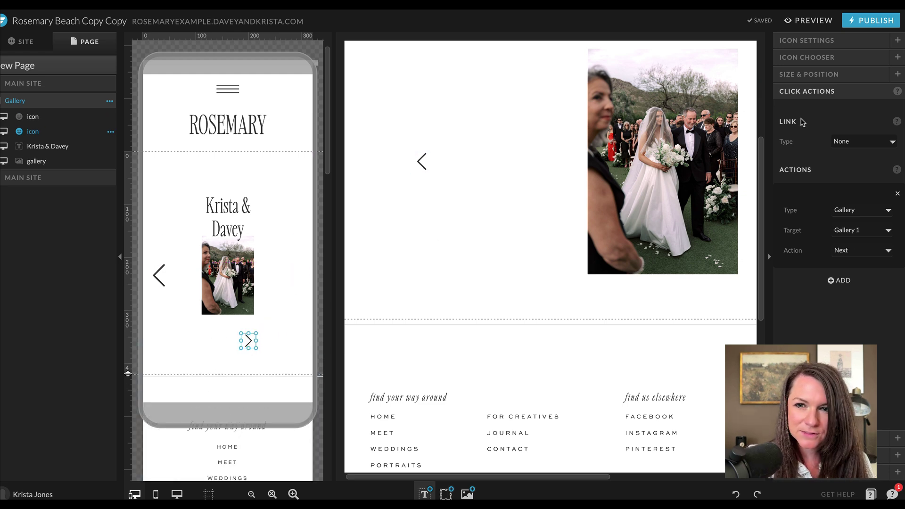
{"action": "left_click", "coordinate": [844, 57]}
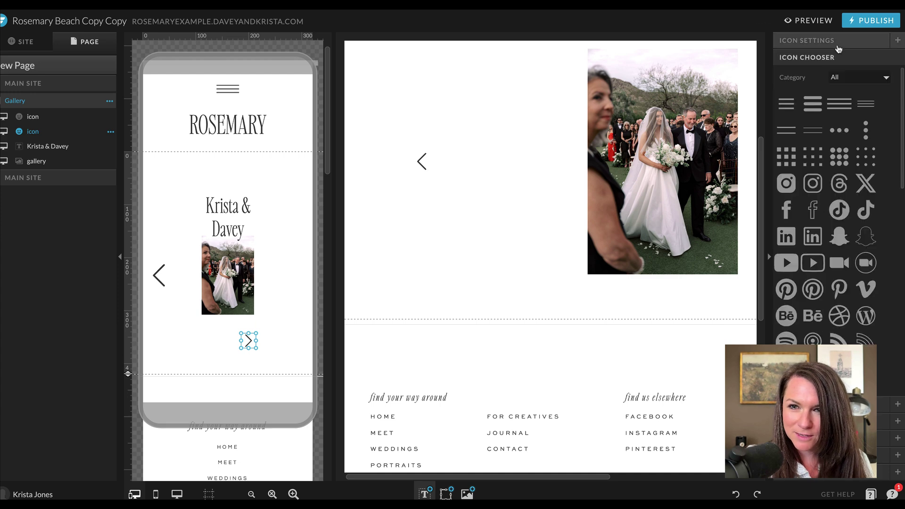
{"action": "left_click", "coordinate": [845, 57]}
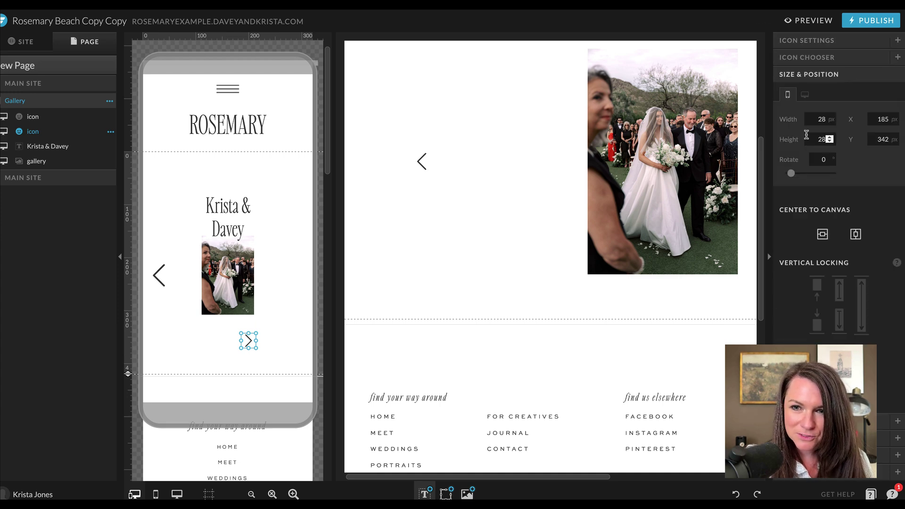
{"action": "left_click", "coordinate": [160, 275]}
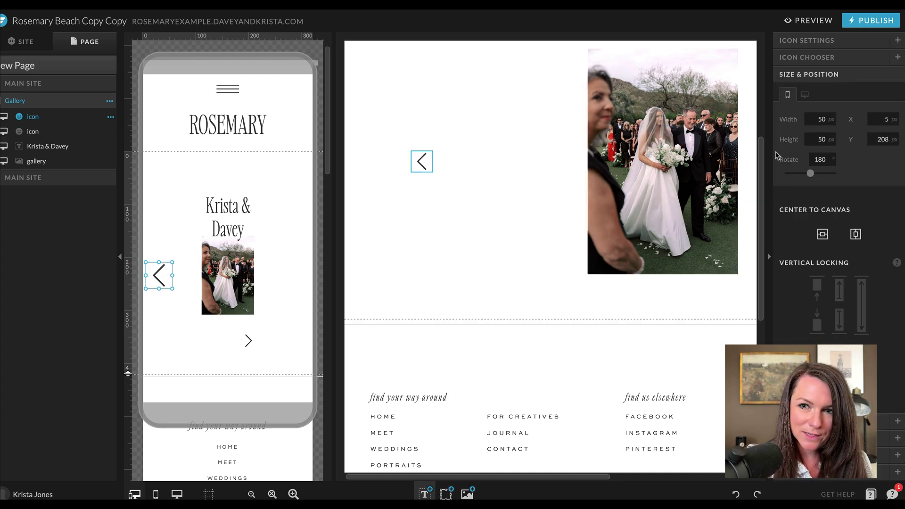
{"action": "double_click", "coordinate": [820, 119]}
{"action": "type", "text": "28"}
{"action": "key", "text": "Tab"}
{"action": "key", "text": "Tab"}
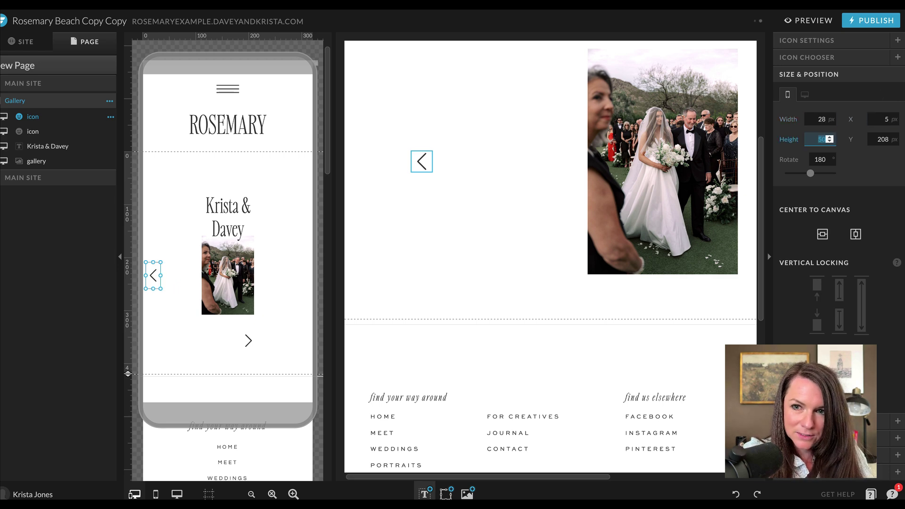
{"action": "type", "text": "28"}
{"action": "key", "text": "Return"}
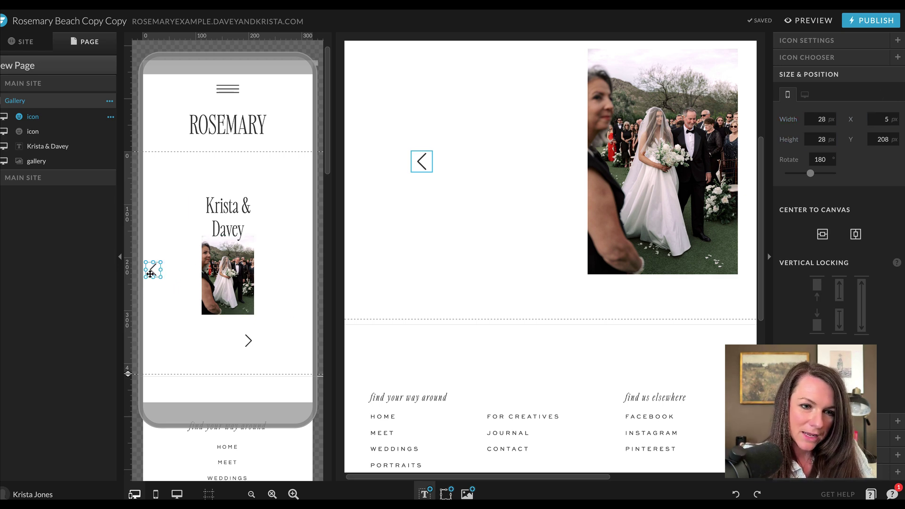
{"action": "left_click_drag", "start_coordinate": [154, 270], "coordinate": [220, 345]}
{"action": "left_click_drag", "start_coordinate": [169, 333], "coordinate": [261, 356]}
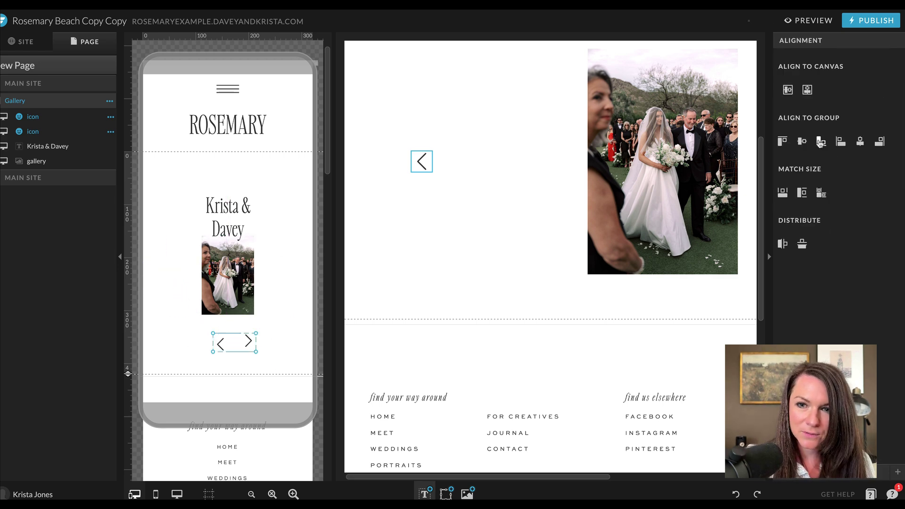
Widen the Krista & Davey title to one line, centre it, and reduce its font size.
{"action": "left_click", "coordinate": [228, 206]}
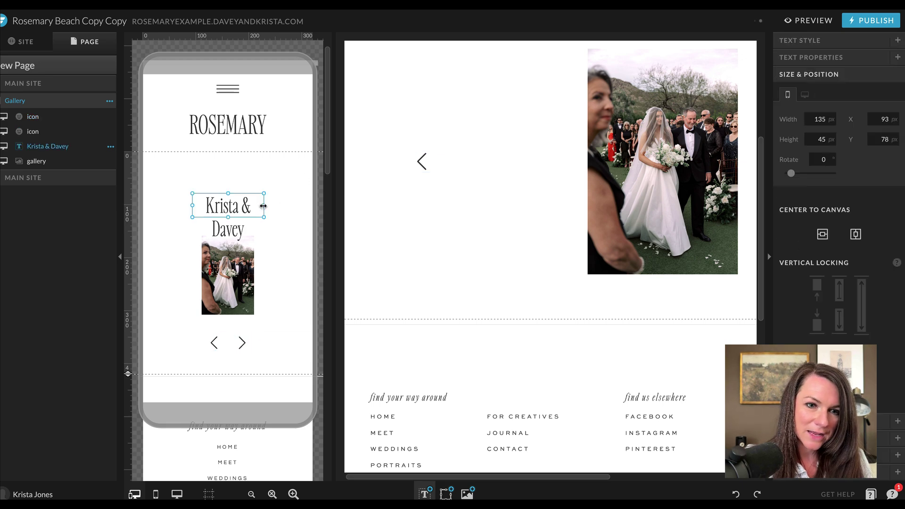
{"action": "left_click_drag", "start_coordinate": [267, 206], "coordinate": [347, 205]}
{"action": "left_click", "coordinate": [823, 234]}
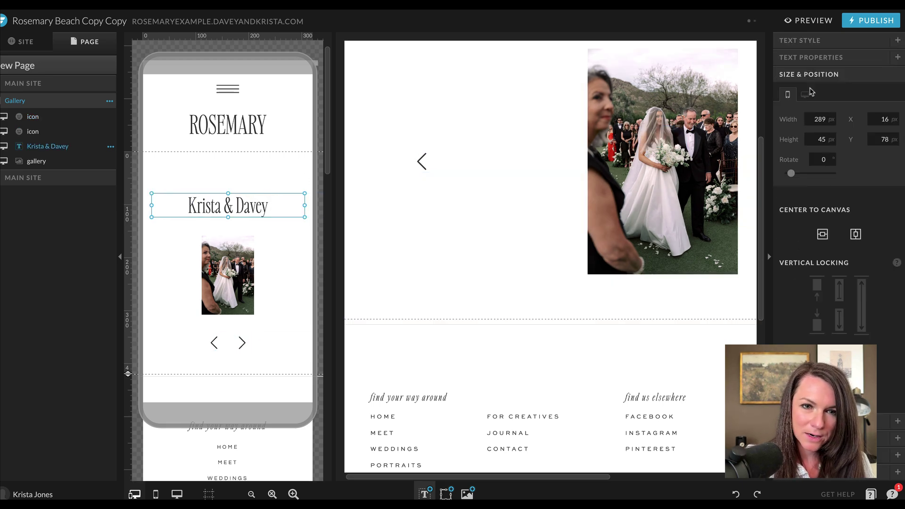
{"action": "left_click", "coordinate": [819, 42]}
{"action": "left_click_drag", "start_coordinate": [828, 155], "coordinate": [822, 155]}
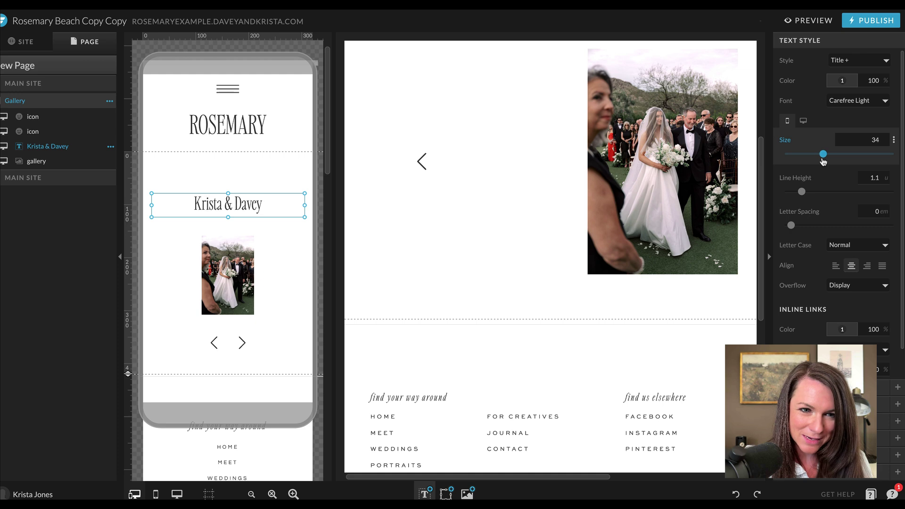
{"action": "left_click", "coordinate": [255, 243]}
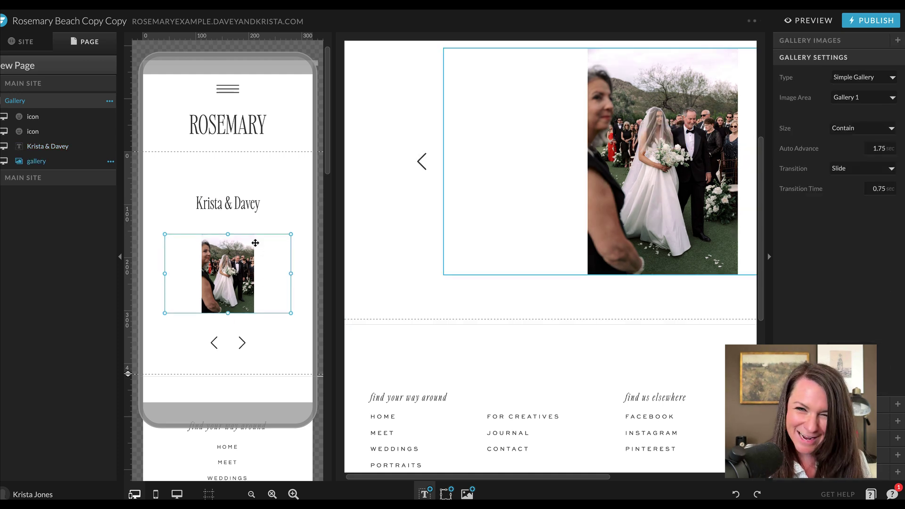
Duplicate the Gallery section to create Gallery -1.
{"action": "left_click", "coordinate": [354, 182]}
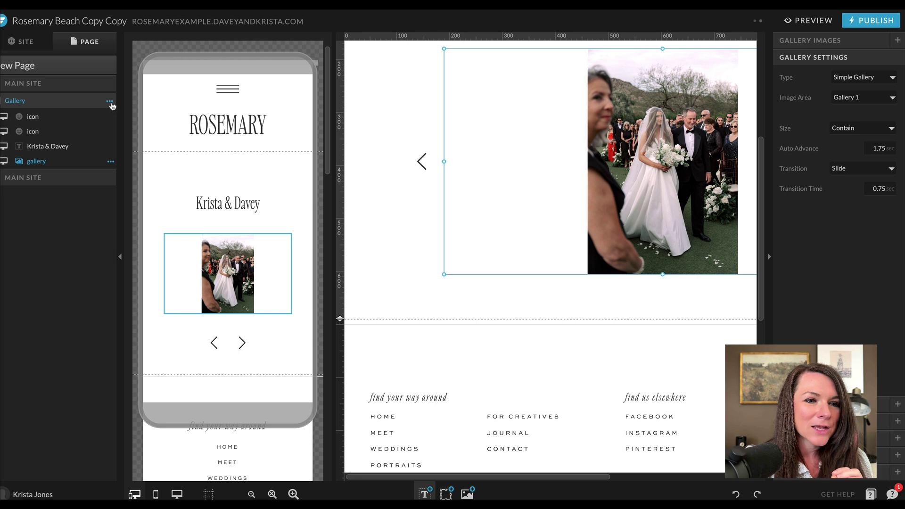
{"action": "left_click", "coordinate": [110, 101]}
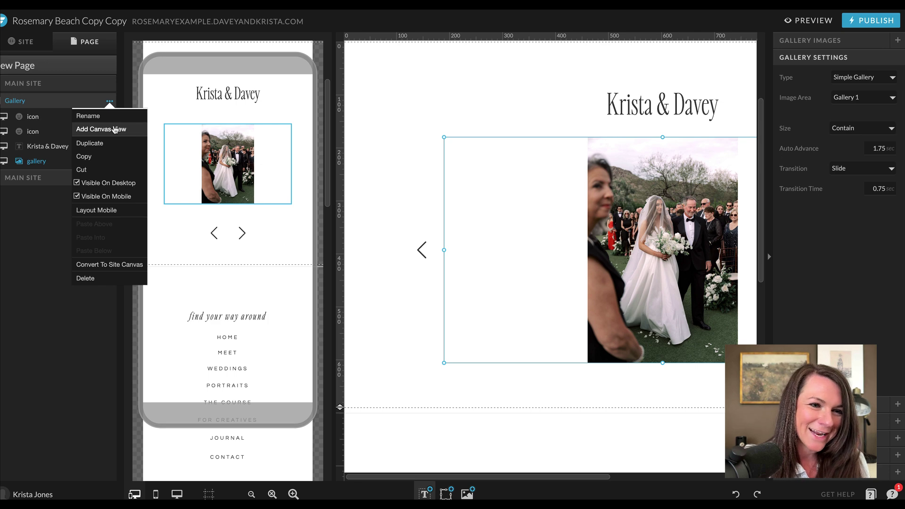
{"action": "left_click", "coordinate": [115, 130]}
{"action": "left_click", "coordinate": [110, 101]}
{"action": "left_click", "coordinate": [87, 189]}
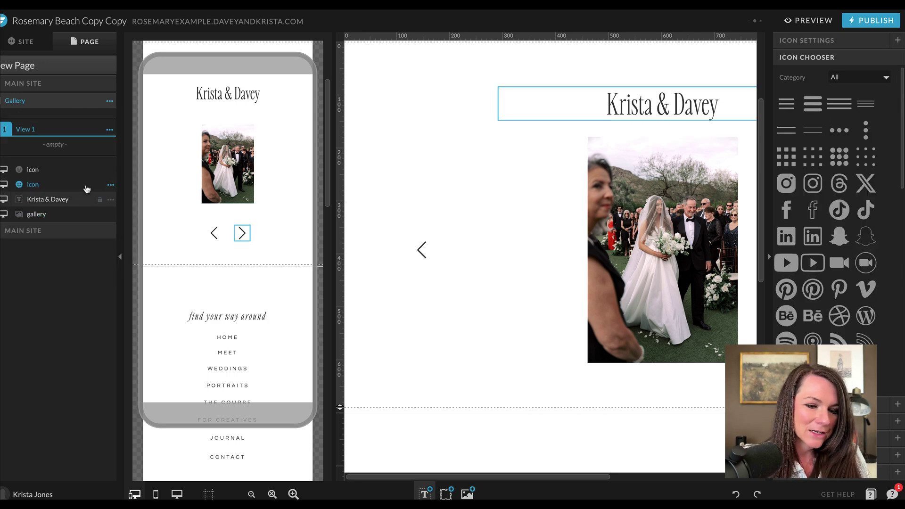
{"action": "left_click", "coordinate": [57, 101]}
{"action": "left_click", "coordinate": [110, 100]}
{"action": "left_click", "coordinate": [116, 143]}
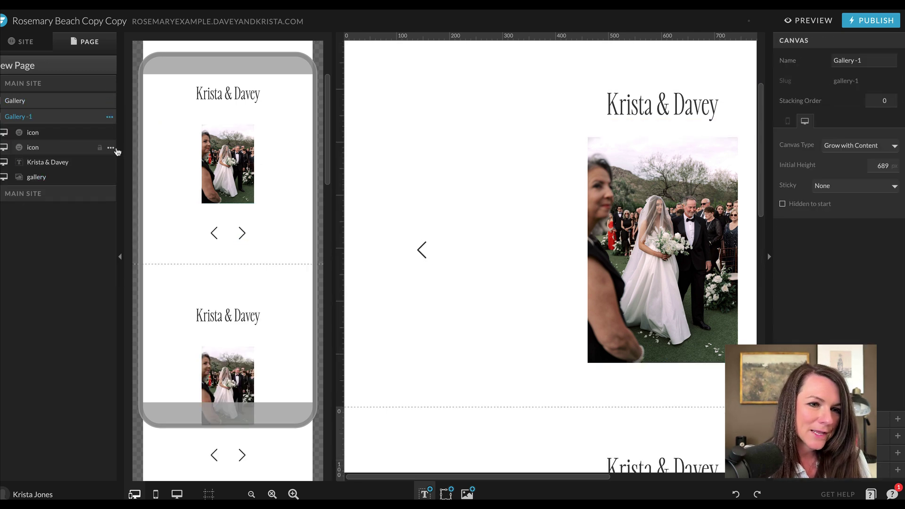
Set the original Gallery to Hidden On Mobile and Desktop, then select Gallery -1's gallery in desktop view.
{"action": "left_click", "coordinate": [110, 100]}
{"action": "left_click", "coordinate": [95, 193]}
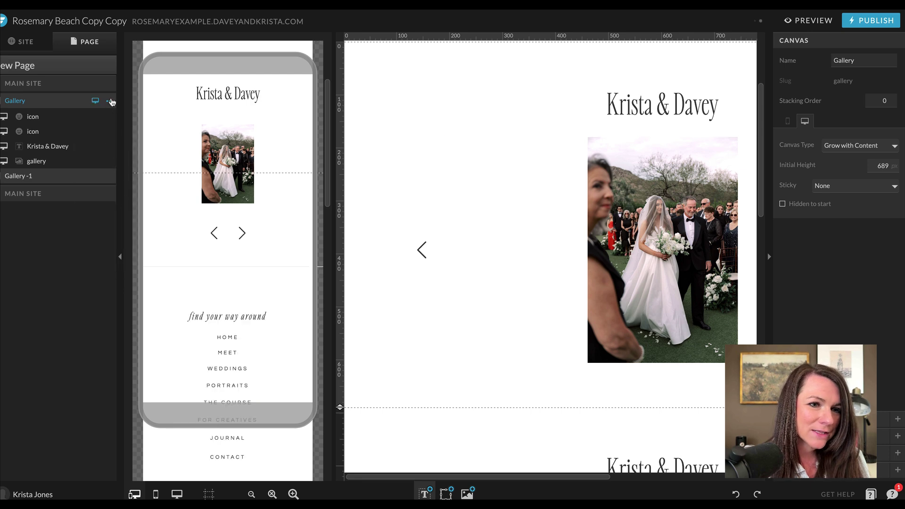
{"action": "left_click", "coordinate": [111, 102]}
{"action": "left_click", "coordinate": [115, 183]}
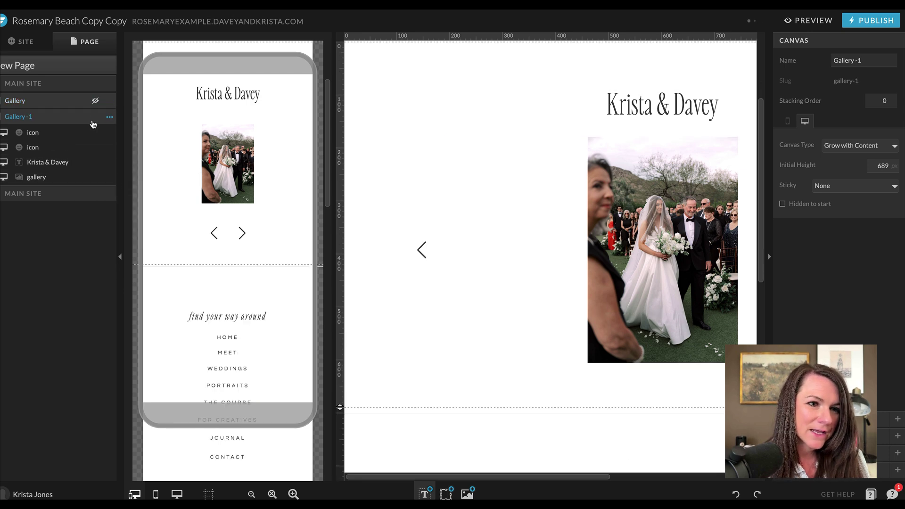
{"action": "left_click", "coordinate": [56, 176]}
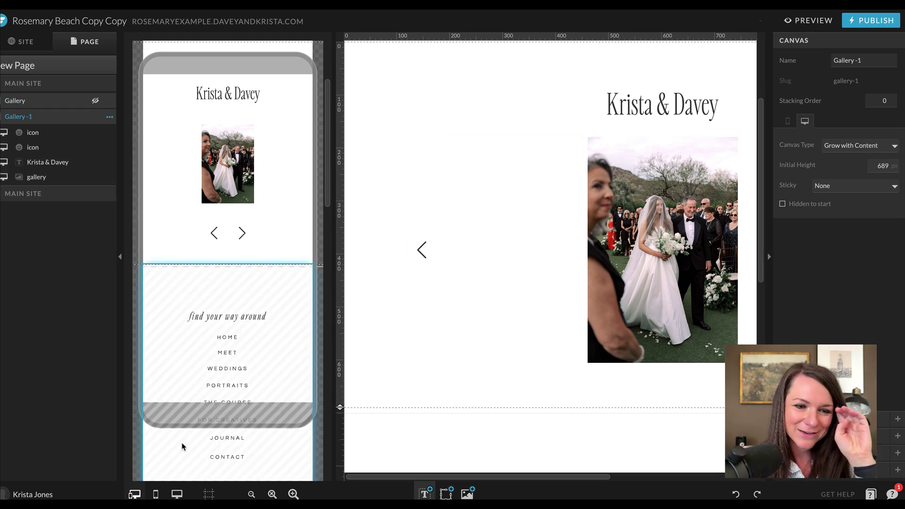
{"action": "left_click", "coordinate": [177, 494]}
{"action": "left_click", "coordinate": [413, 233]}
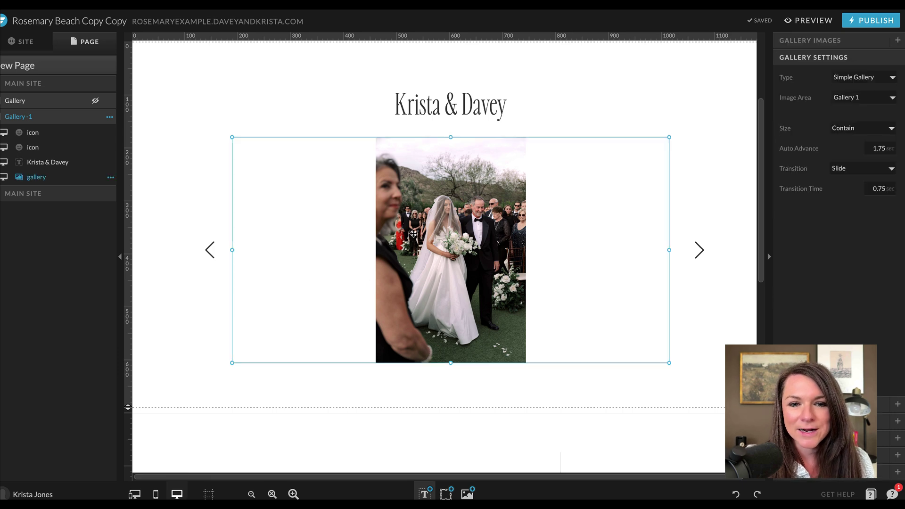
Change the gallery type to Tiled Gallery and delete both arrow icons.
{"action": "left_click", "coordinate": [799, 42]}
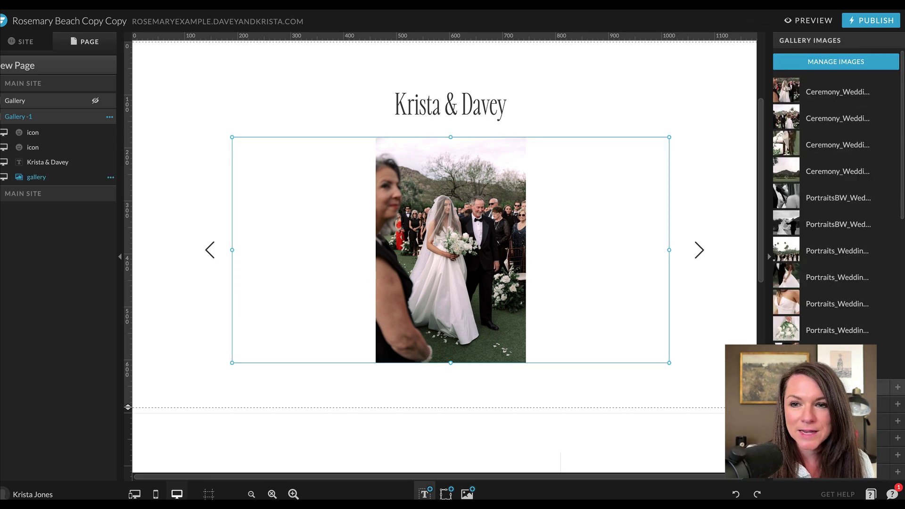
{"action": "left_click", "coordinate": [810, 41]}
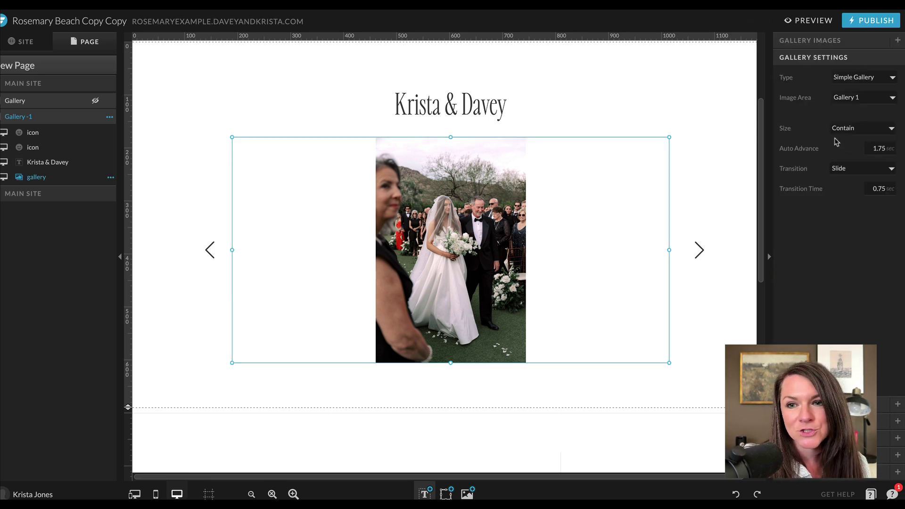
{"action": "left_click", "coordinate": [868, 79]}
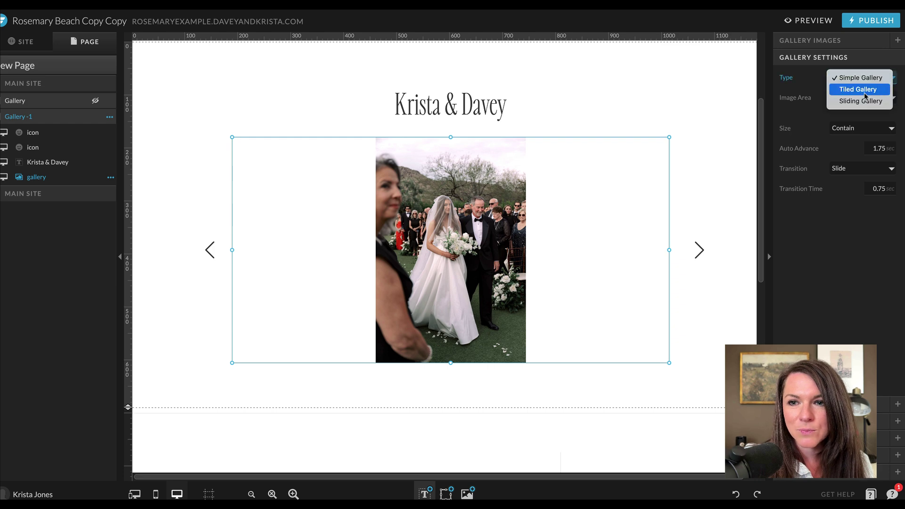
{"action": "left_click", "coordinate": [865, 94]}
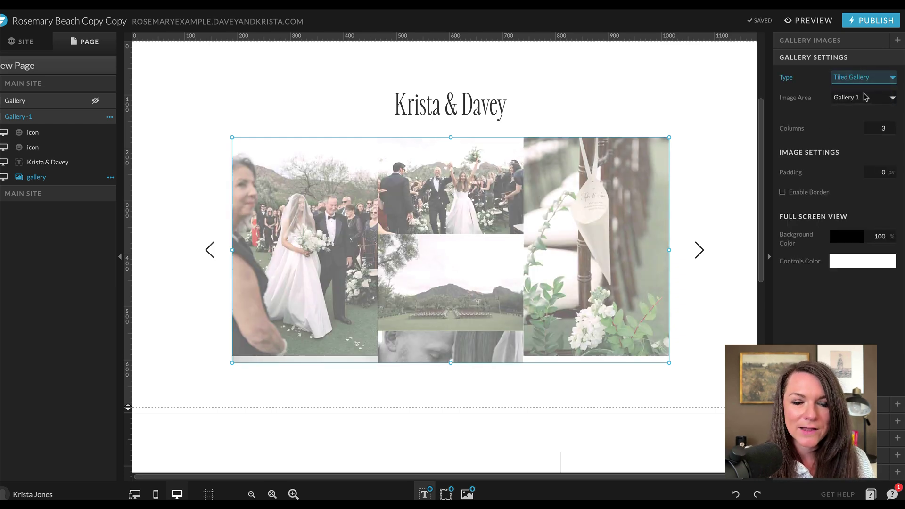
{"action": "left_click", "coordinate": [699, 250]}
{"action": "left_click", "coordinate": [215, 252], "text": "shift"}
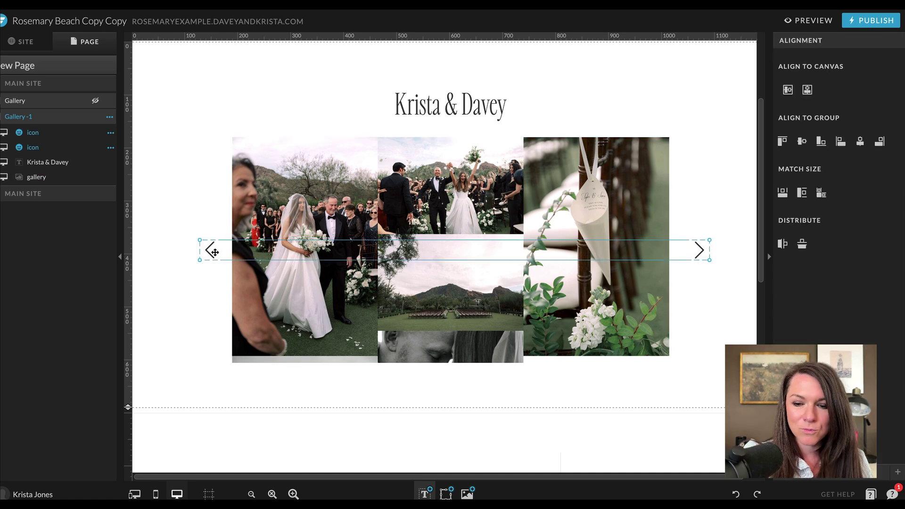
{"action": "key", "text": "Delete"}
{"action": "left_click", "coordinate": [381, 255]}
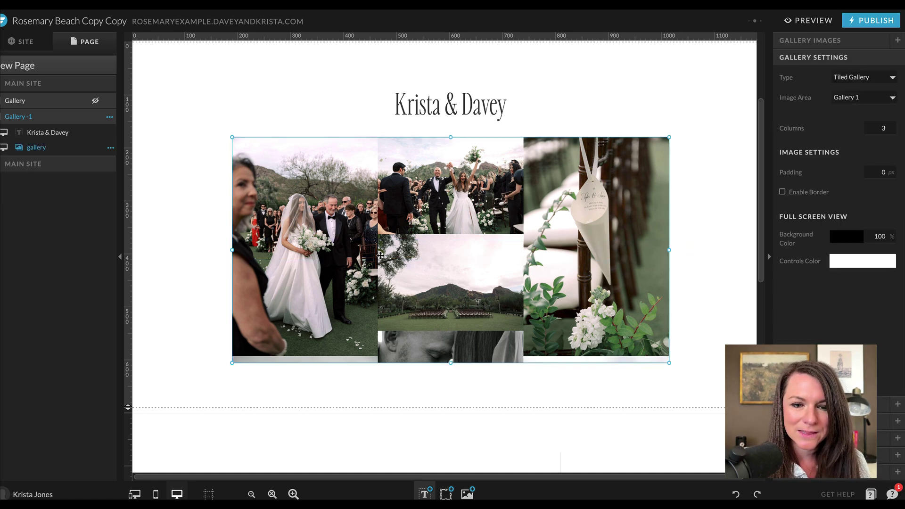
Set 2 columns, widen to 990 px and centre, add 30 padding, and stretch to full browser width.
{"action": "left_click", "coordinate": [891, 131]}
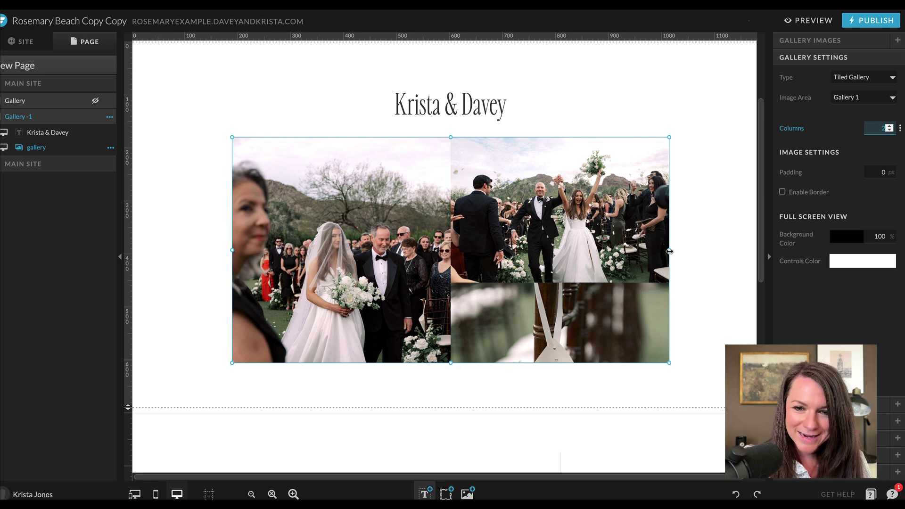
{"action": "left_click_drag", "start_coordinate": [670, 252], "coordinate": [756, 252]}
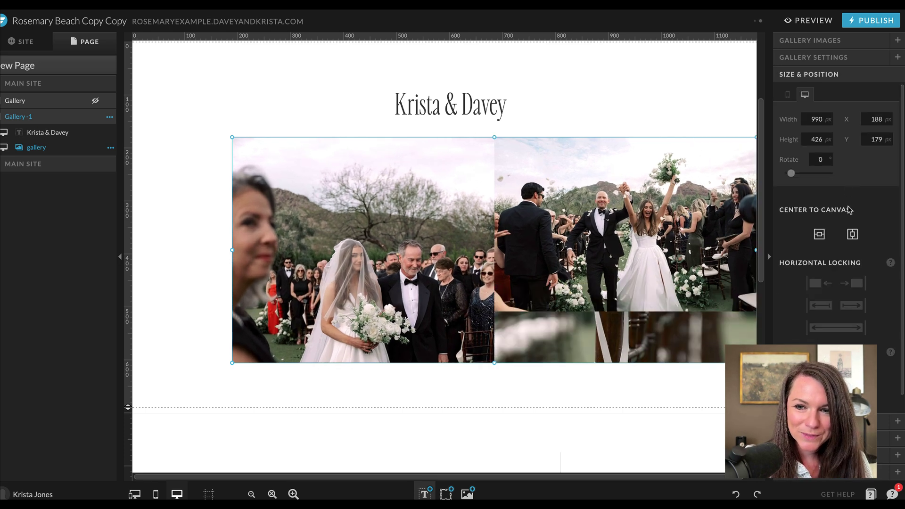
{"action": "left_click", "coordinate": [852, 234]}
{"action": "left_click", "coordinate": [825, 43]}
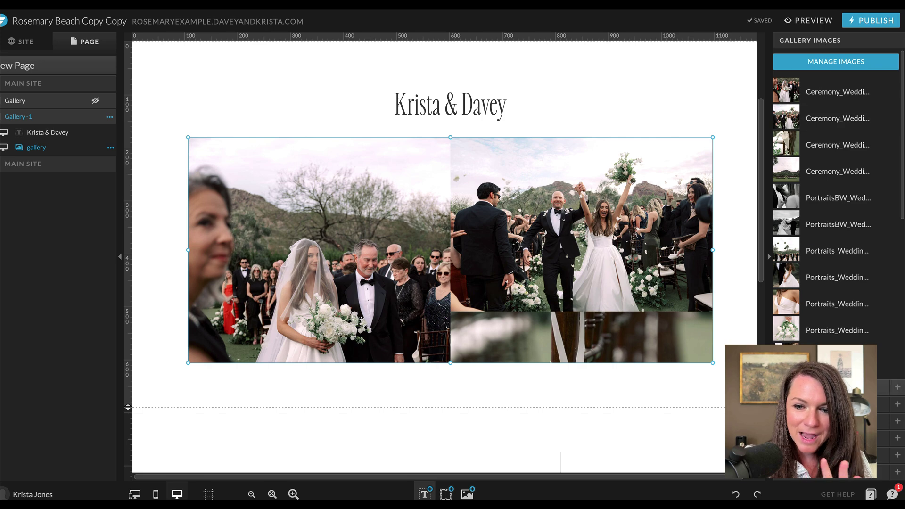
{"action": "left_click", "coordinate": [826, 41]}
{"action": "left_click", "coordinate": [882, 170]}
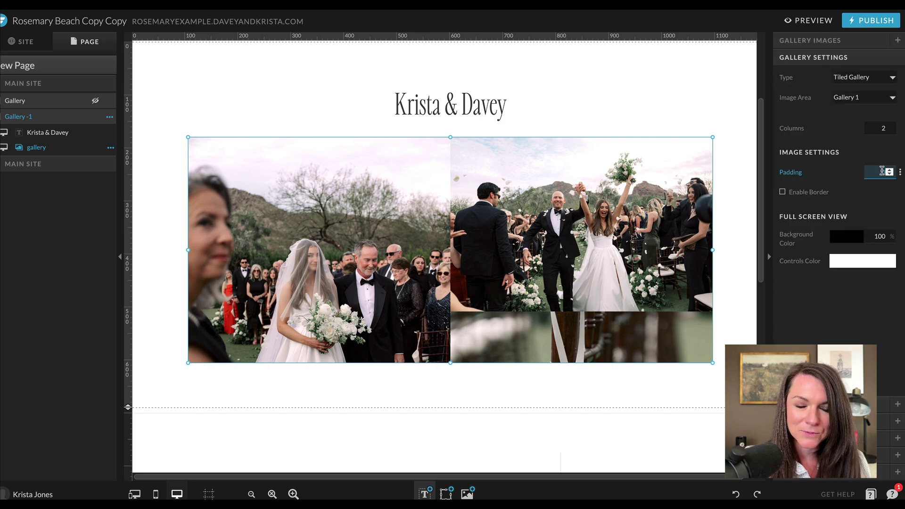
{"action": "type", "text": "30"}
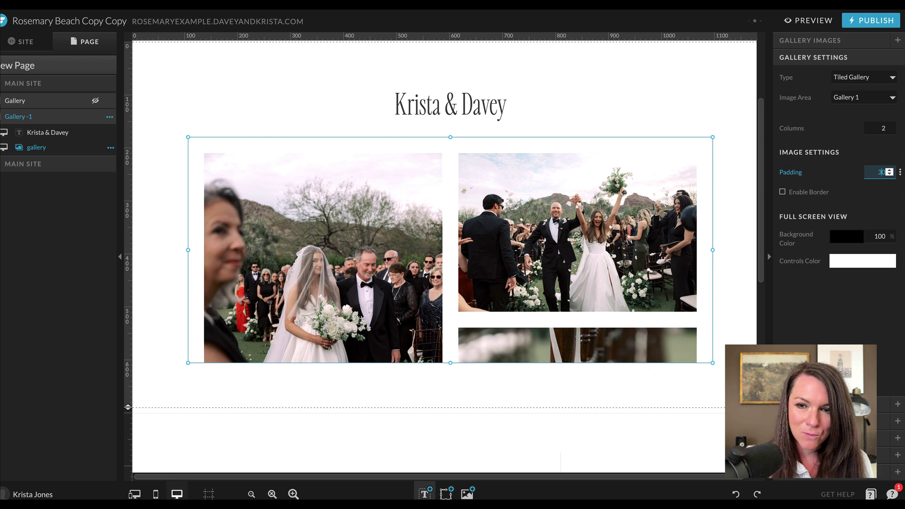
{"action": "left_click", "coordinate": [894, 405]}
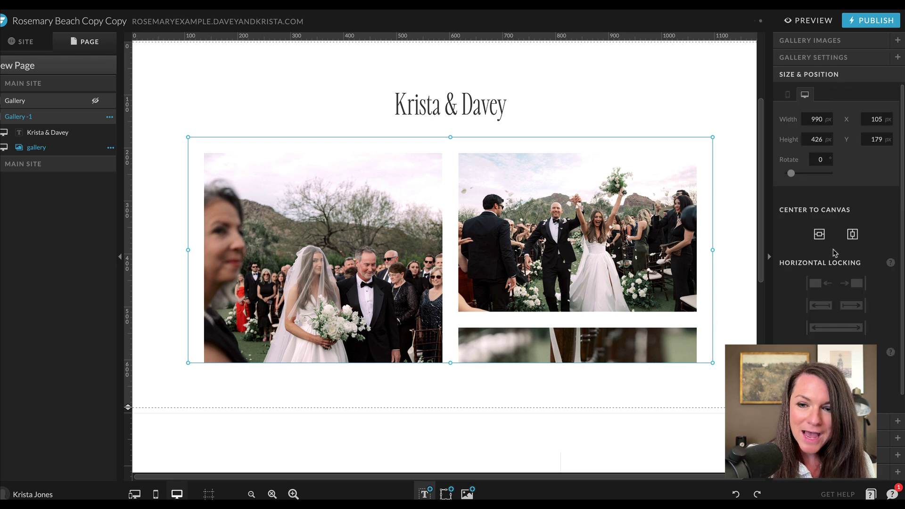
{"action": "left_click", "coordinate": [847, 327]}
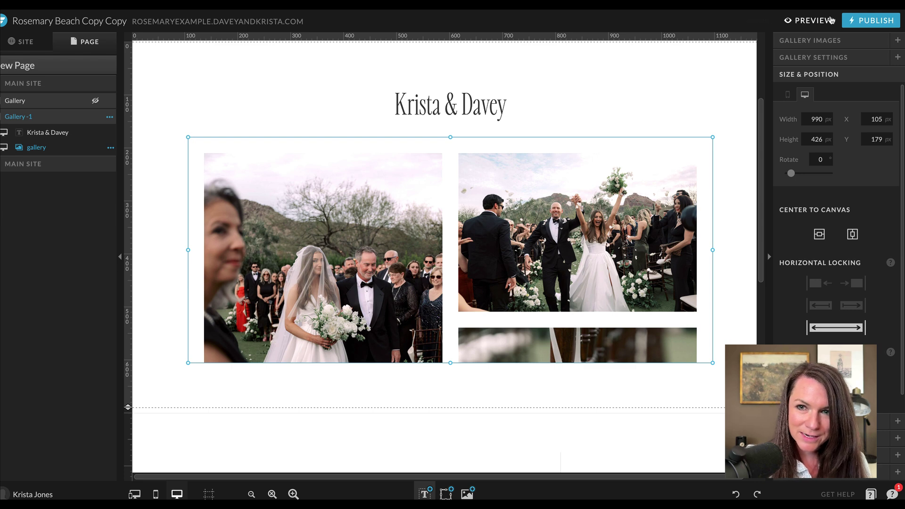
{"action": "left_click", "coordinate": [810, 22]}
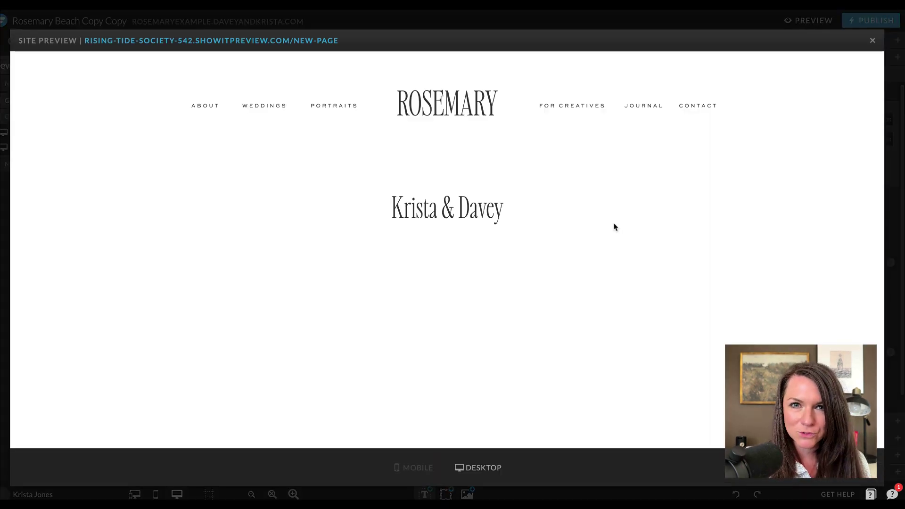
{"action": "scroll", "coordinate": [615, 227], "scroll_direction": "down", "scroll_amount": 10}
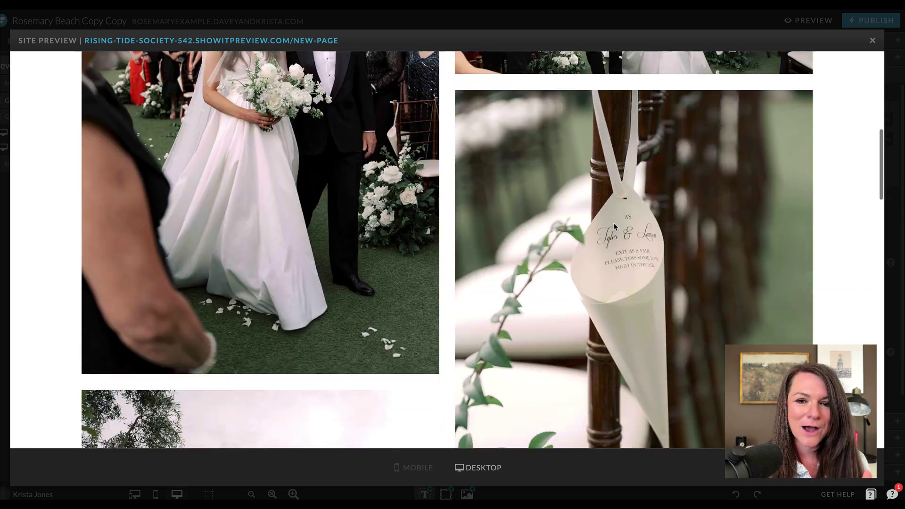
{"action": "scroll", "coordinate": [615, 228], "scroll_direction": "down", "scroll_amount": 15}
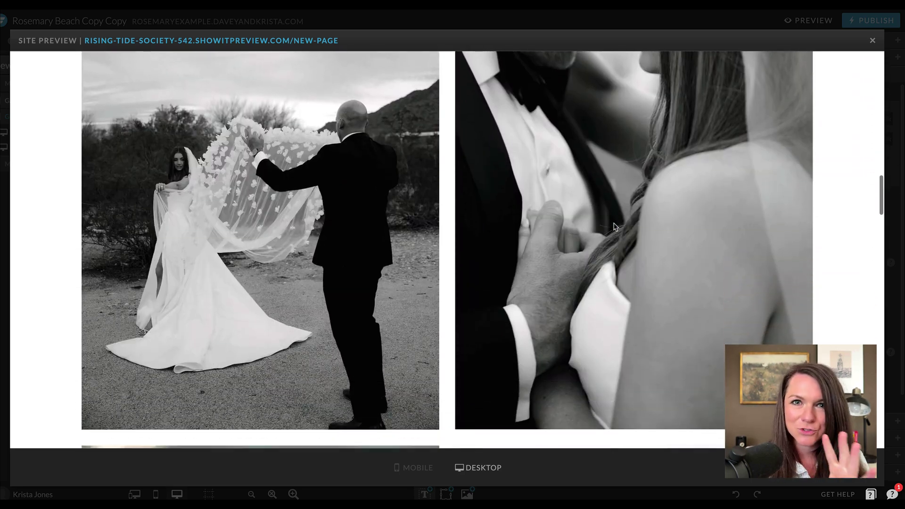
{"action": "scroll", "coordinate": [613, 223], "scroll_direction": "down", "scroll_amount": 7}
Close the preview and change the gallery padding from 30 to 60.
{"action": "left_click", "coordinate": [873, 40]}
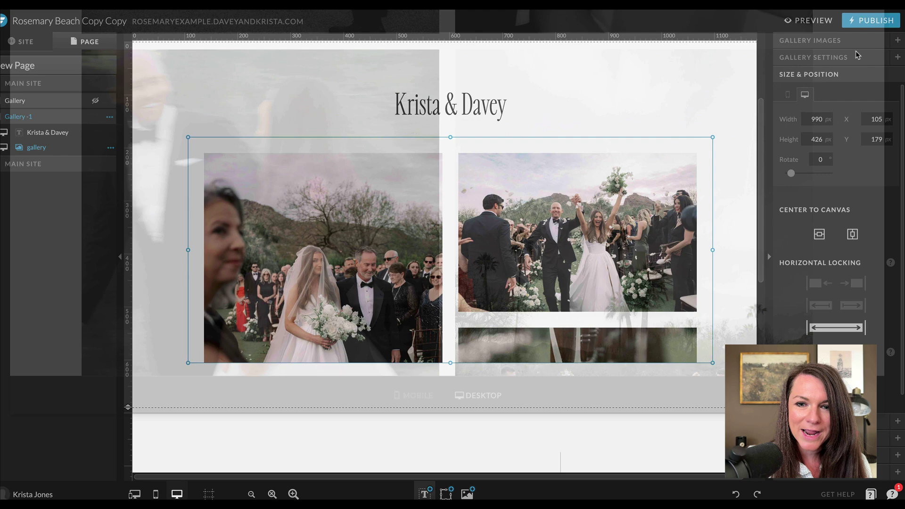
{"action": "left_click", "coordinate": [821, 40]}
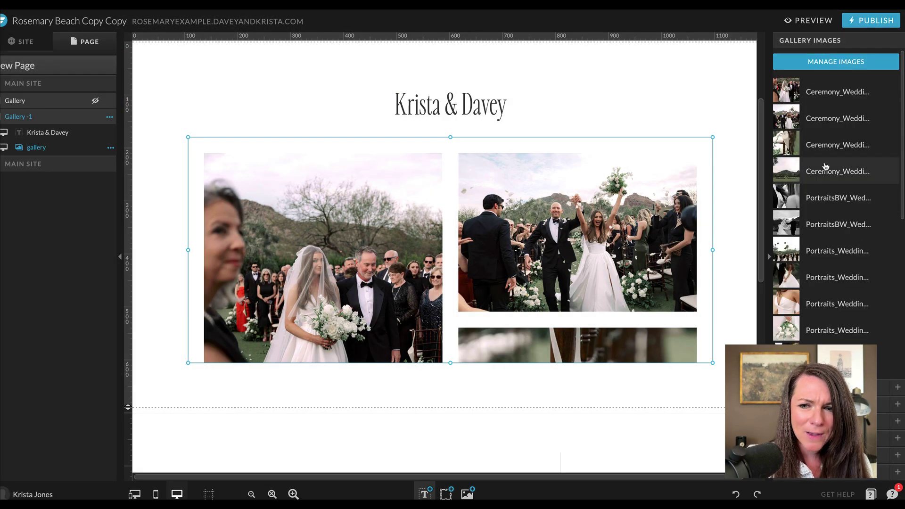
{"action": "left_click", "coordinate": [821, 40]}
{"action": "double_click", "coordinate": [880, 172]}
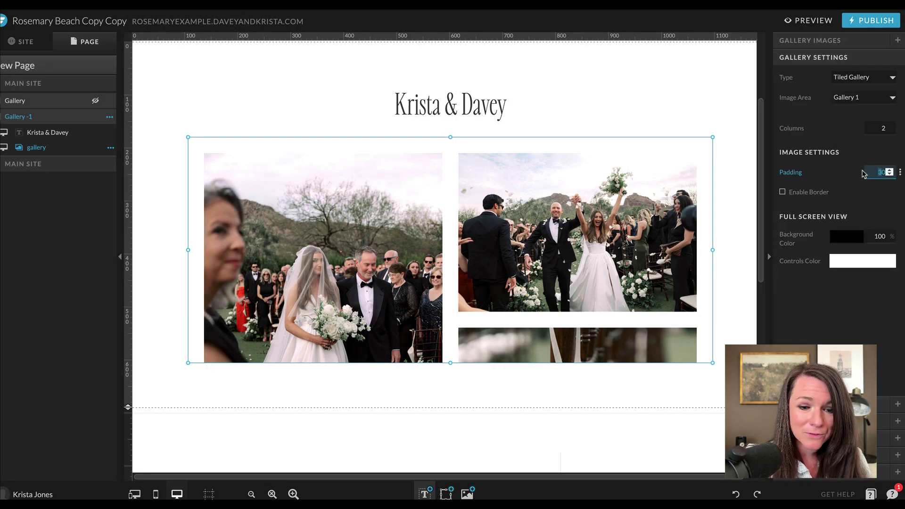
{"action": "type", "text": "60"}
Preview the page, scroll to the tiled gallery, and open a photo in the lightbox.
{"action": "left_click", "coordinate": [809, 20]}
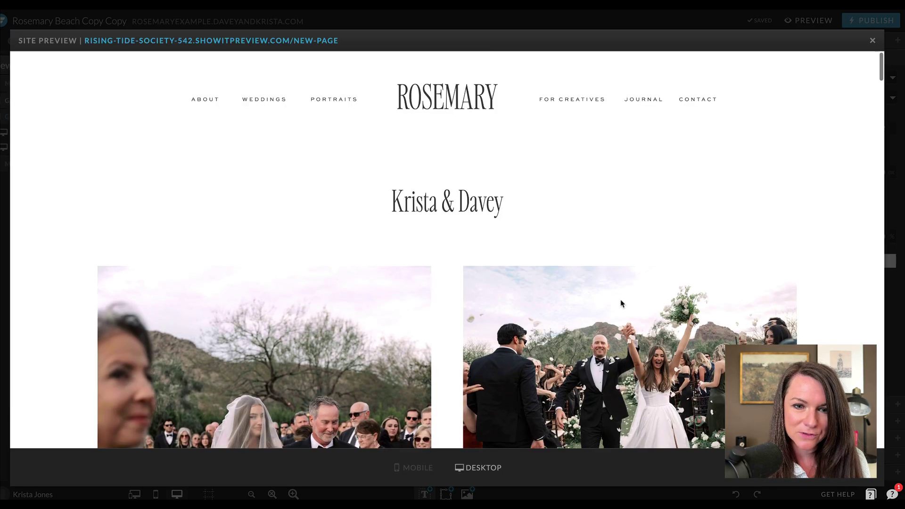
{"action": "scroll", "coordinate": [623, 304], "scroll_direction": "down", "scroll_amount": 7}
{"action": "scroll", "coordinate": [621, 302], "scroll_direction": "down", "scroll_amount": 10}
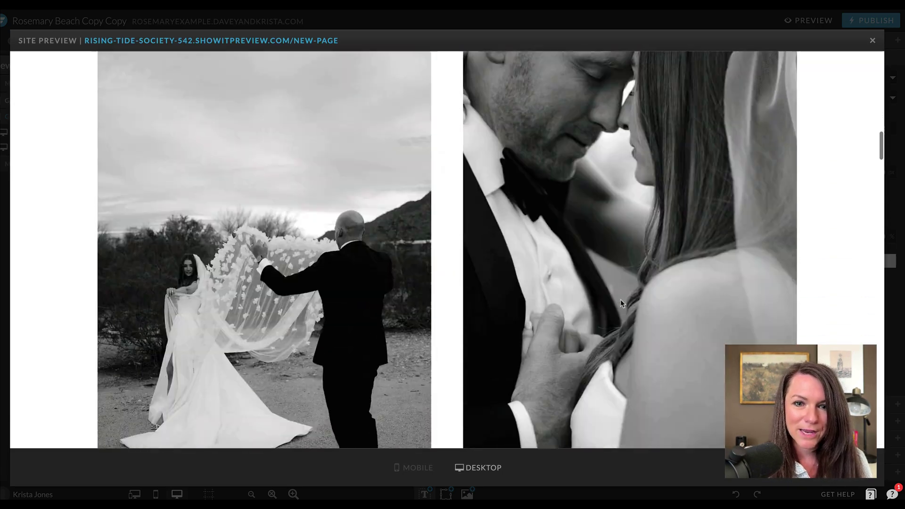
{"action": "scroll", "coordinate": [622, 303], "scroll_direction": "down", "scroll_amount": 10}
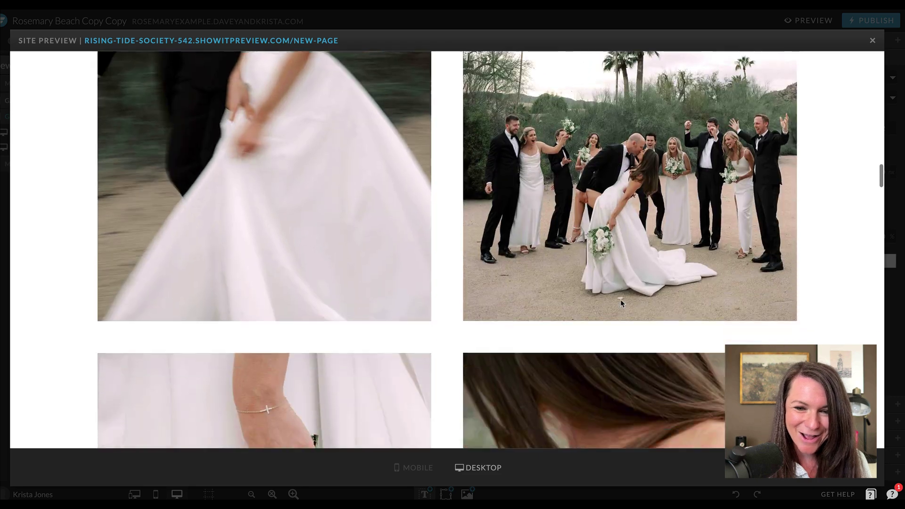
{"action": "scroll", "coordinate": [621, 304], "scroll_direction": "down", "scroll_amount": 8}
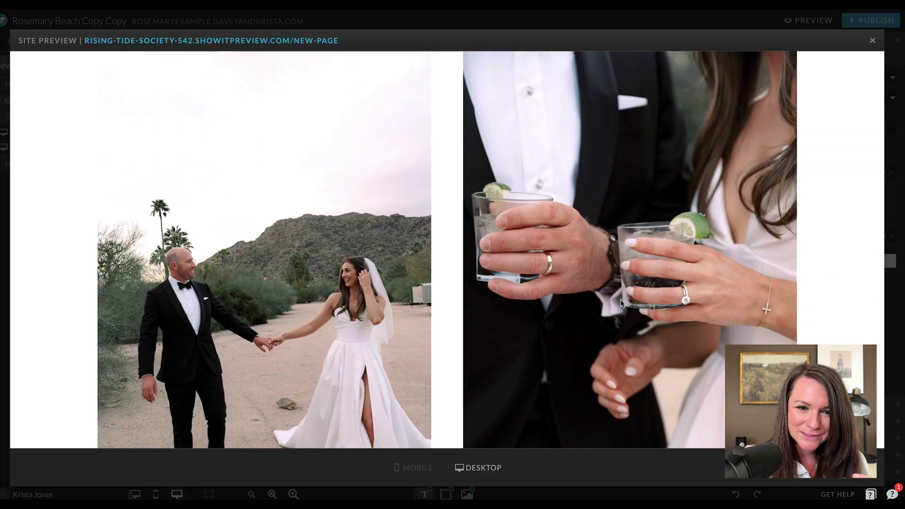
{"action": "scroll", "coordinate": [621, 304], "scroll_direction": "down", "scroll_amount": 6}
{"action": "left_click", "coordinate": [691, 147]}
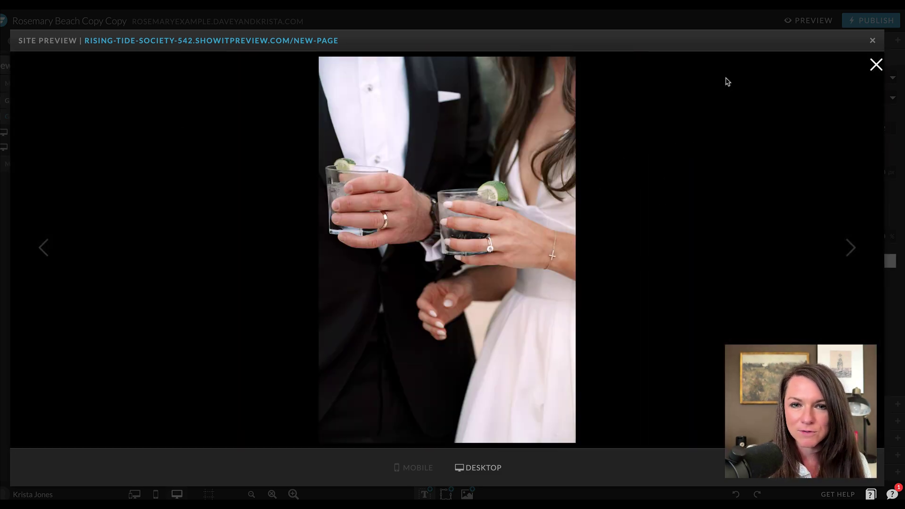
Close the preview, then switch the gallery photo border on and back off.
{"action": "left_click", "coordinate": [872, 41]}
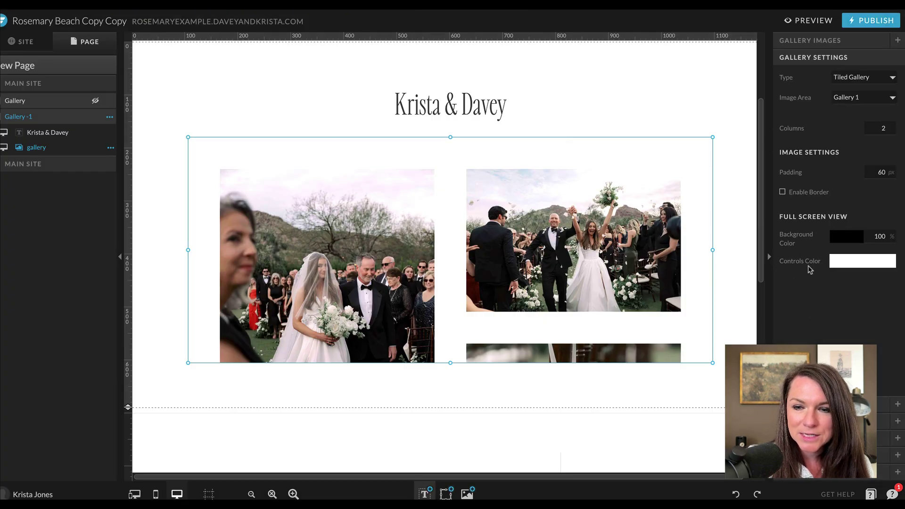
{"action": "left_click", "coordinate": [802, 195]}
{"action": "left_click", "coordinate": [802, 195]}
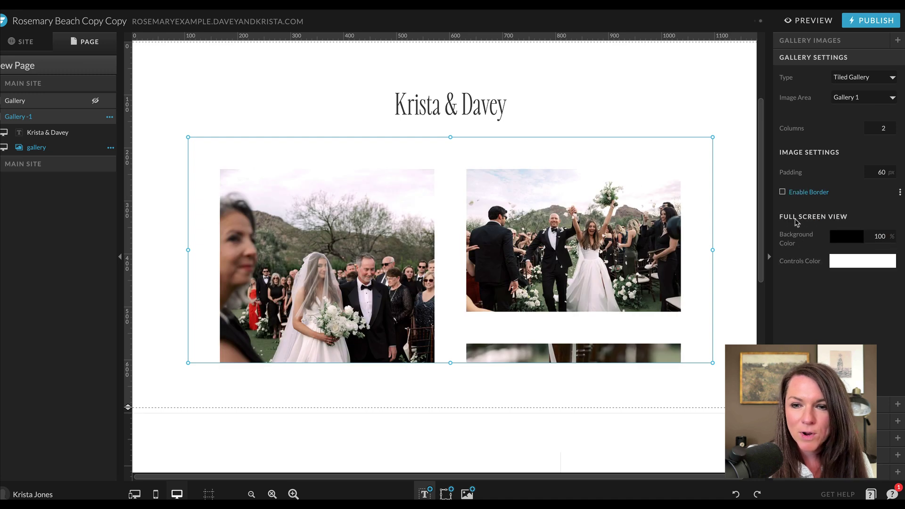
Give the full-screen view a white background and colour 1 controls, then start a preview.
{"action": "left_click", "coordinate": [837, 242]}
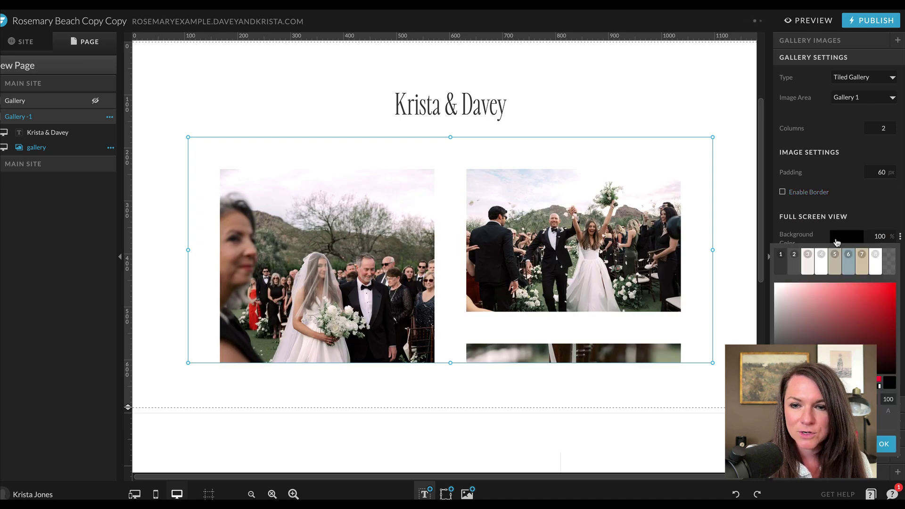
{"action": "left_click", "coordinate": [876, 262]}
{"action": "left_click", "coordinate": [843, 267]}
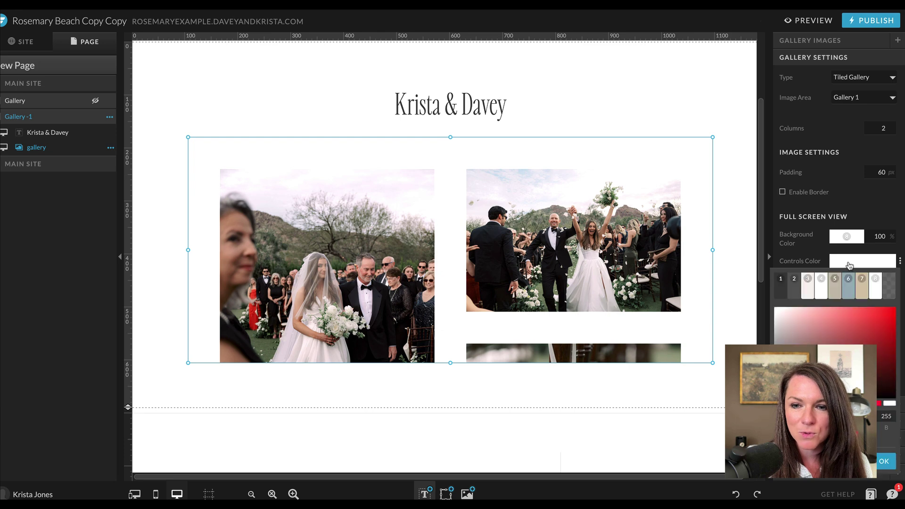
{"action": "left_click", "coordinate": [792, 277]}
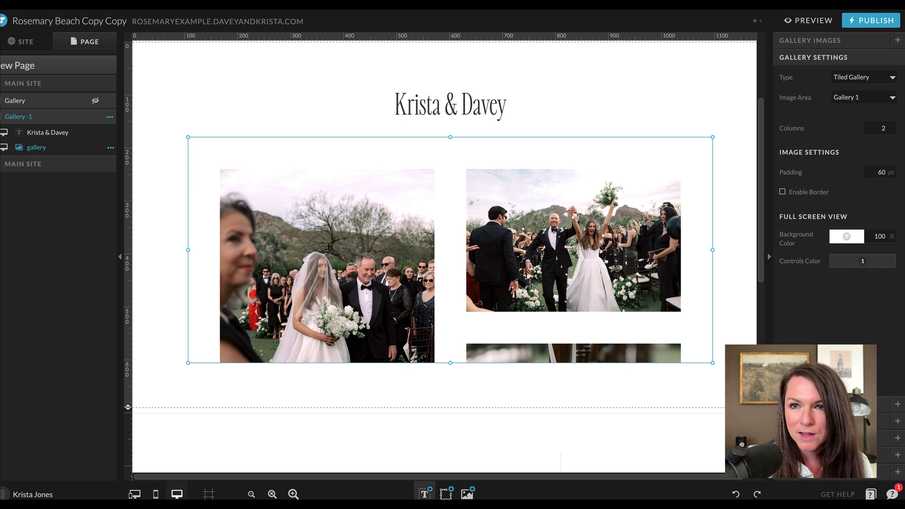
{"action": "left_click", "coordinate": [813, 20]}
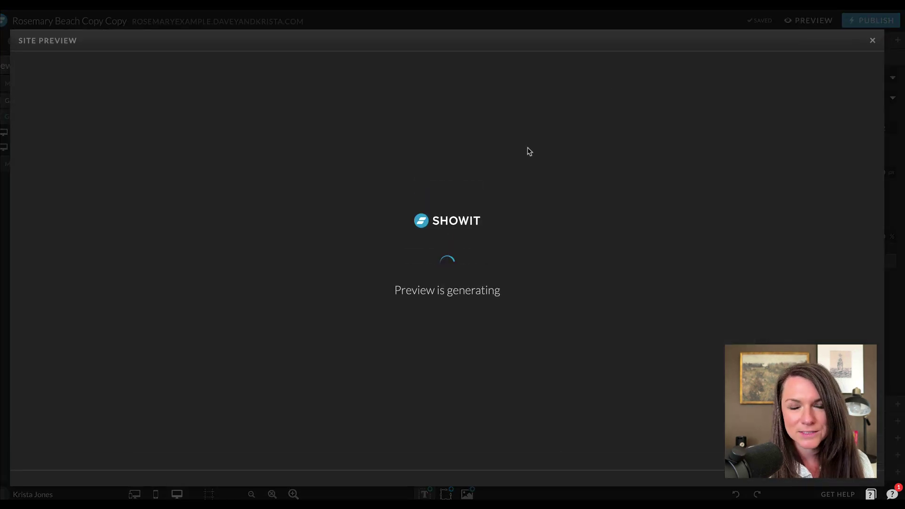
Advance the preview lightbox by two photos, then close the preview.
{"action": "scroll", "coordinate": [566, 189], "scroll_direction": "down", "scroll_amount": 4}
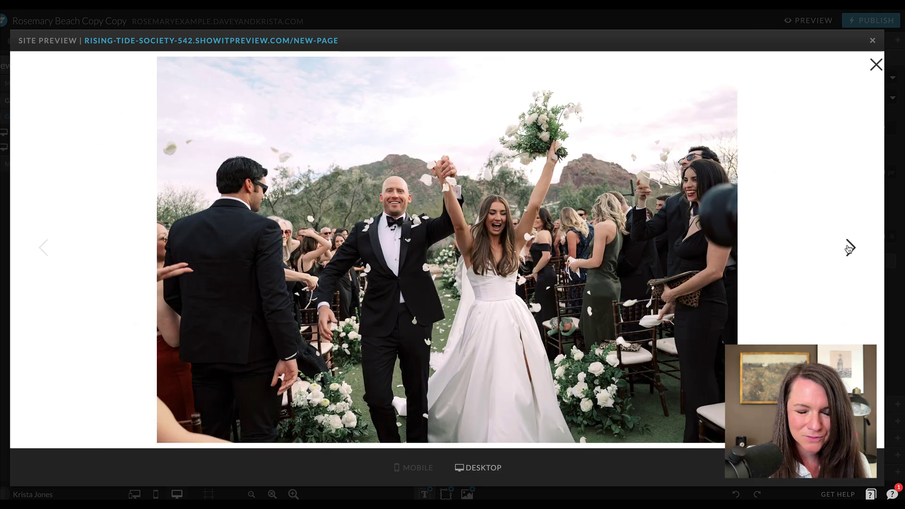
{"action": "left_click", "coordinate": [849, 249]}
{"action": "left_click", "coordinate": [849, 248]}
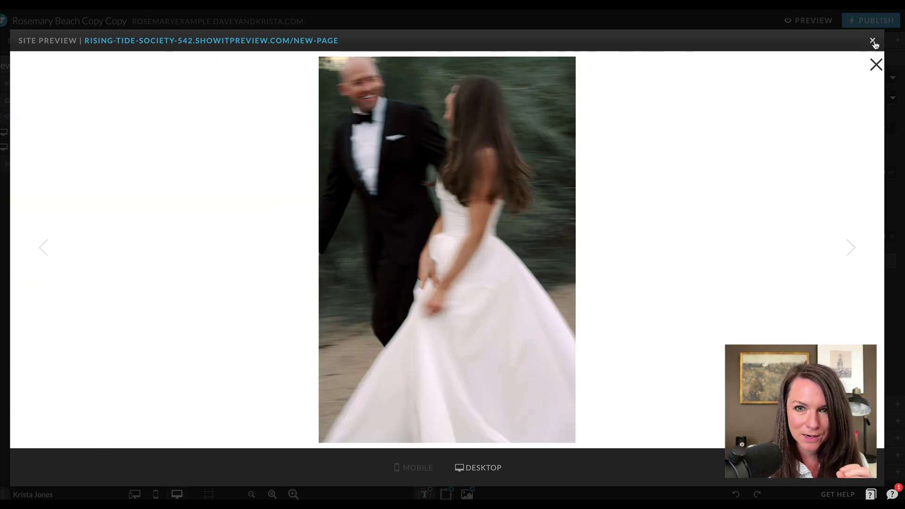
{"action": "left_click", "coordinate": [873, 41]}
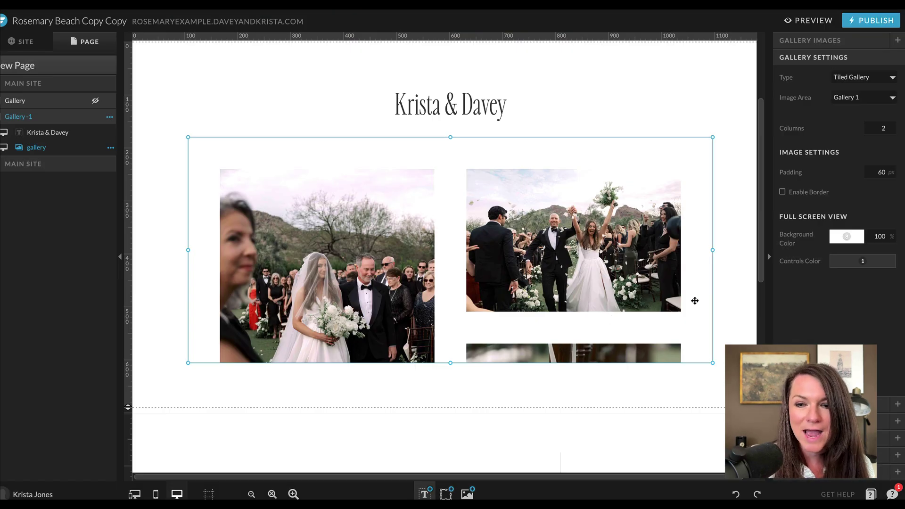
Reopen the site preview, scroll down through the gallery, and close it.
{"action": "left_click", "coordinate": [811, 20]}
{"action": "scroll", "coordinate": [538, 220], "scroll_direction": "down", "scroll_amount": 1}
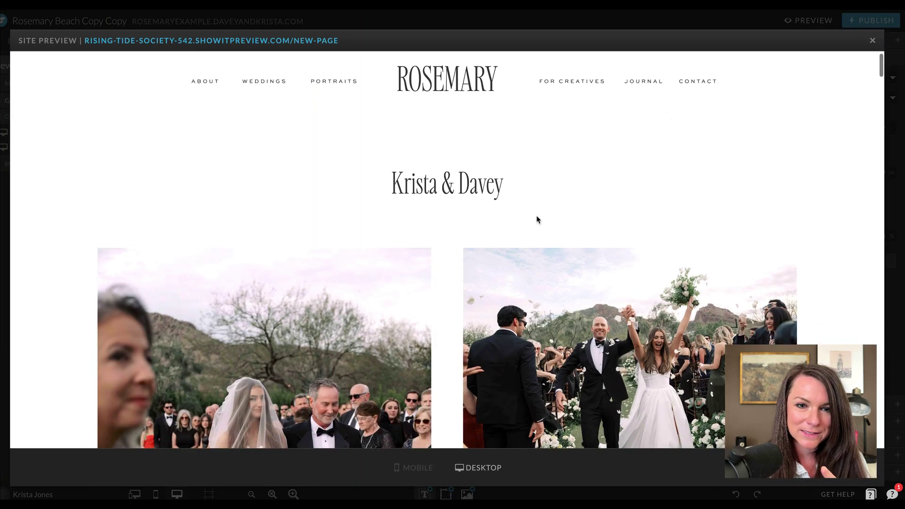
{"action": "scroll", "coordinate": [538, 220], "scroll_direction": "down", "scroll_amount": 10}
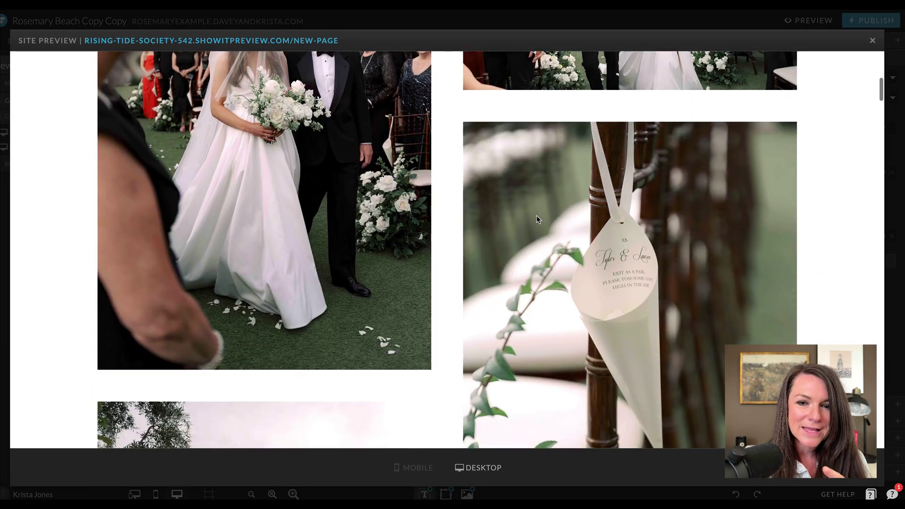
{"action": "scroll", "coordinate": [537, 220], "scroll_direction": "down", "scroll_amount": 20}
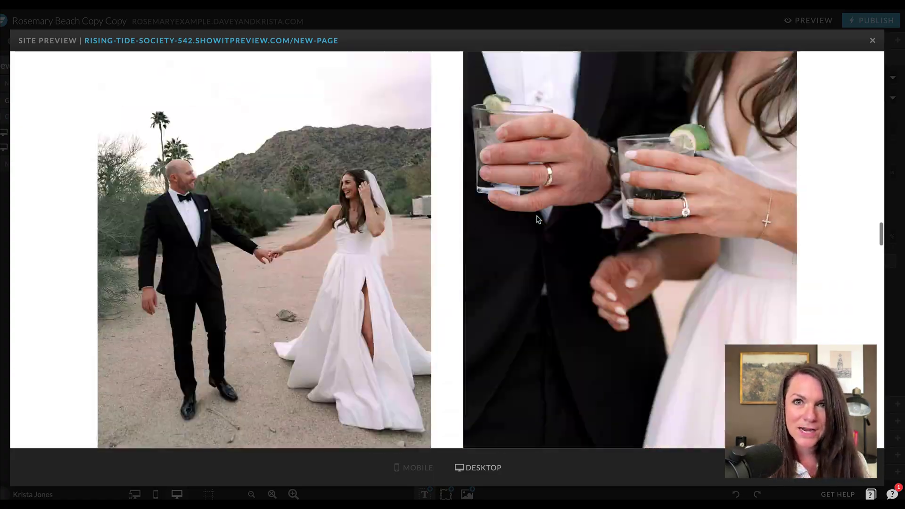
{"action": "scroll", "coordinate": [536, 216], "scroll_direction": "down", "scroll_amount": 5}
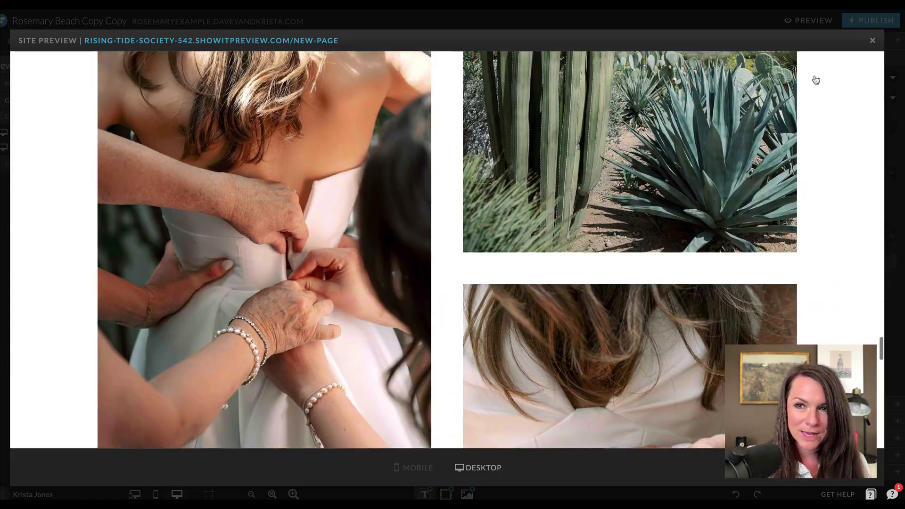
{"action": "left_click", "coordinate": [873, 40]}
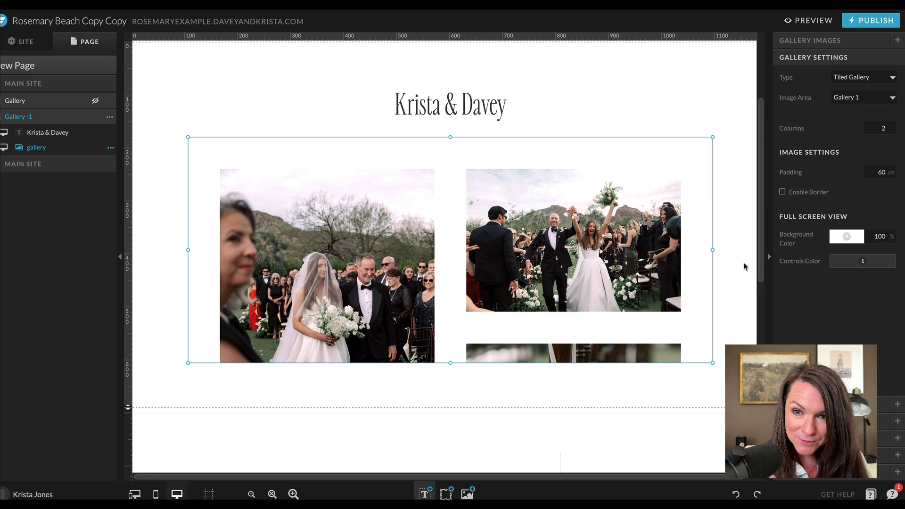
Narrow the gallery from the left, extend it rightward, and lock it to the right edge.
{"action": "left_click", "coordinate": [718, 351]}
{"action": "scroll", "coordinate": [736, 236], "scroll_direction": "up", "scroll_amount": 3}
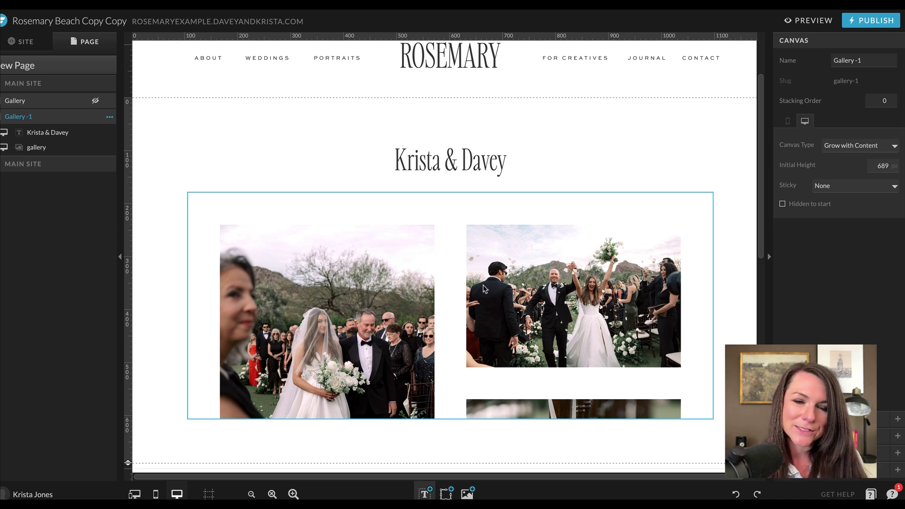
{"action": "left_click", "coordinate": [335, 231]}
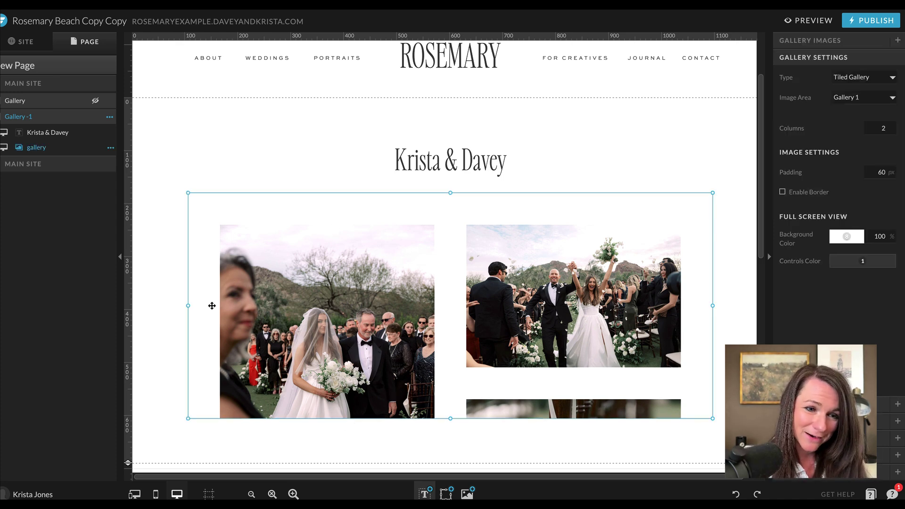
{"action": "left_click_drag", "start_coordinate": [190, 307], "coordinate": [348, 305]}
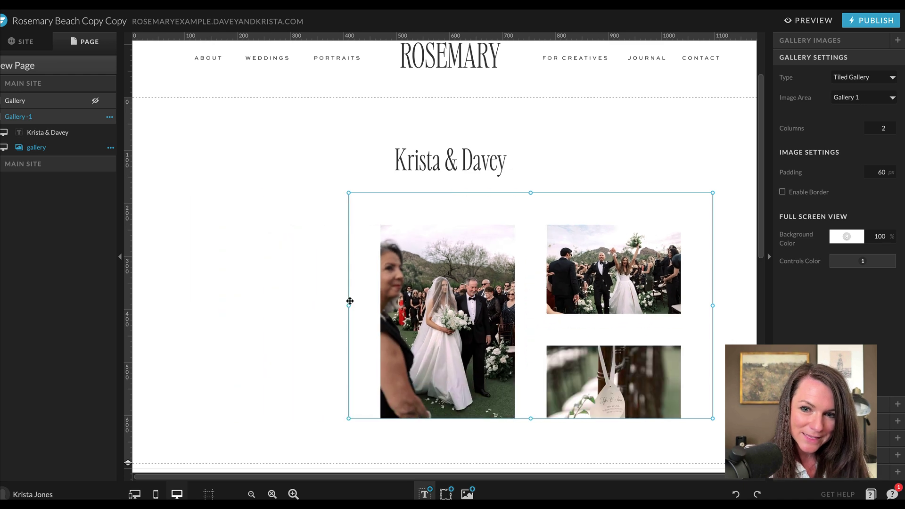
{"action": "left_click_drag", "start_coordinate": [713, 307], "coordinate": [749, 307]}
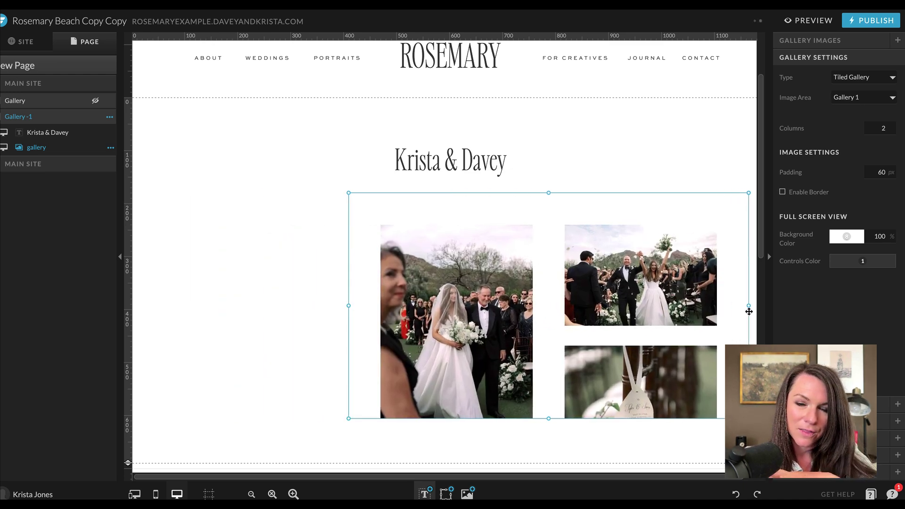
{"action": "left_click", "coordinate": [838, 44]}
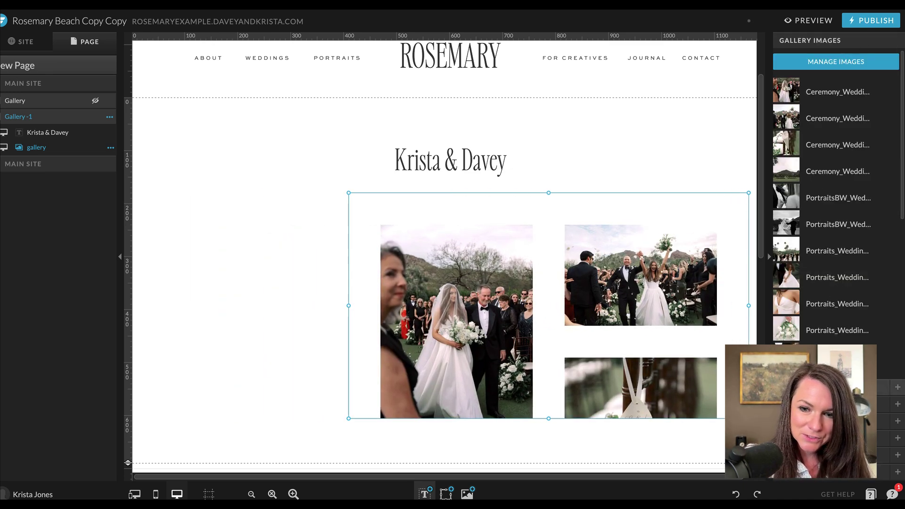
{"action": "left_click", "coordinate": [830, 388]}
{"action": "left_click", "coordinate": [830, 402]}
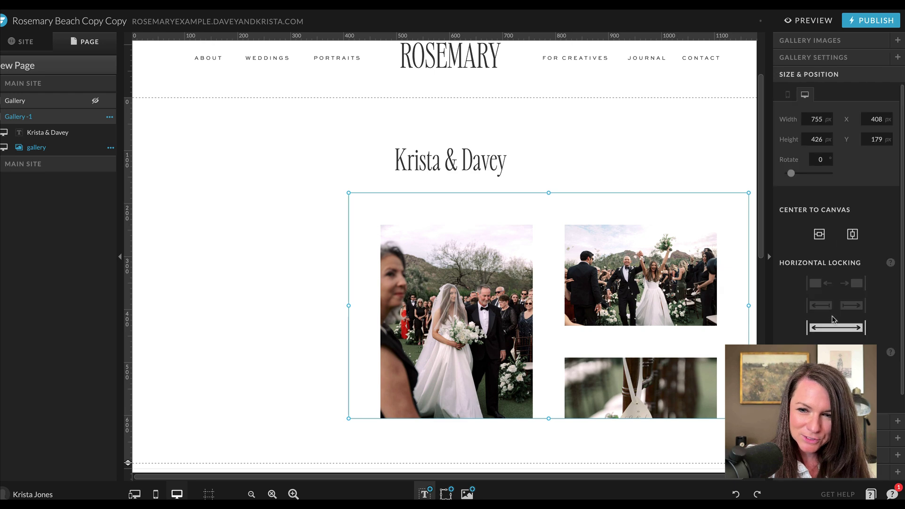
{"action": "left_click", "coordinate": [854, 305]}
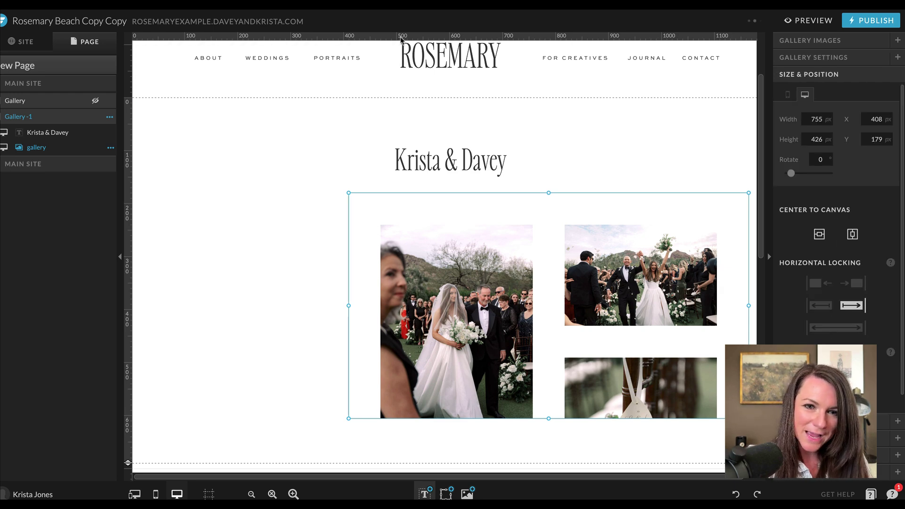
Narrow the Krista & Davey title, move it left of the gallery, and left-align it.
{"action": "left_click", "coordinate": [407, 155]}
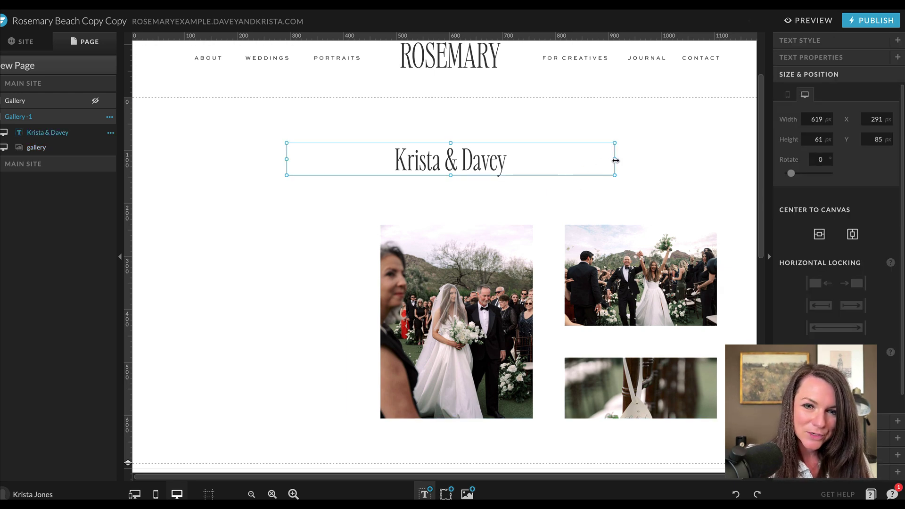
{"action": "left_click_drag", "start_coordinate": [615, 159], "coordinate": [294, 241]}
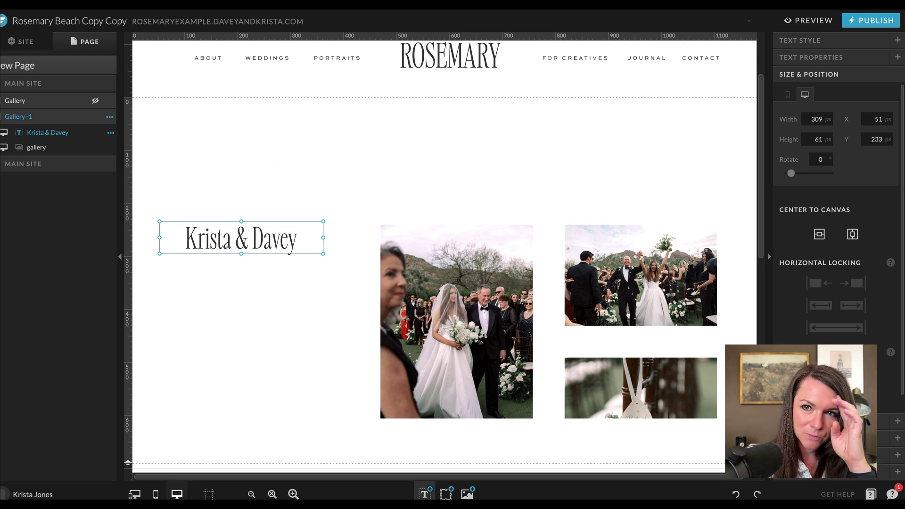
{"action": "left_click", "coordinate": [802, 40]}
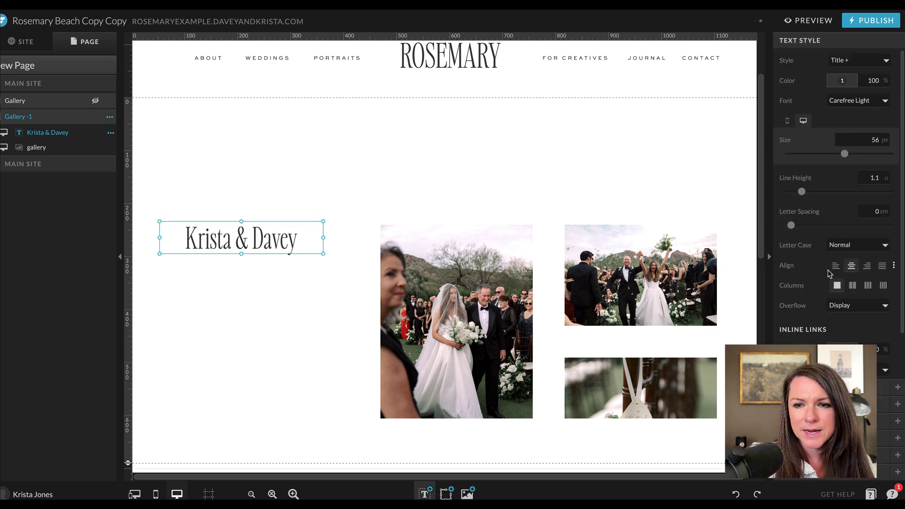
{"action": "left_click", "coordinate": [836, 266]}
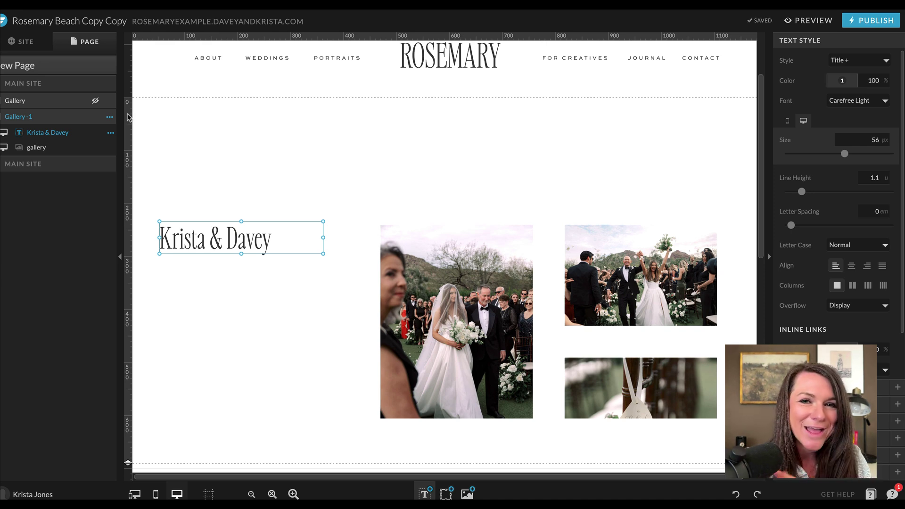
{"action": "left_click", "coordinate": [110, 117]}
Hide the Gallery -1 canvas on both mobile and desktop.
{"action": "left_click", "coordinate": [105, 213]}
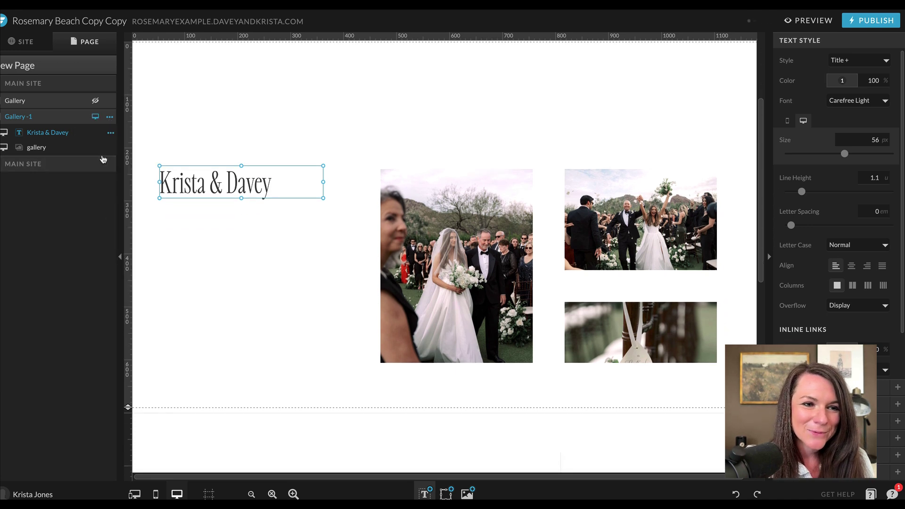
{"action": "left_click", "coordinate": [110, 117]}
{"action": "left_click", "coordinate": [106, 199]}
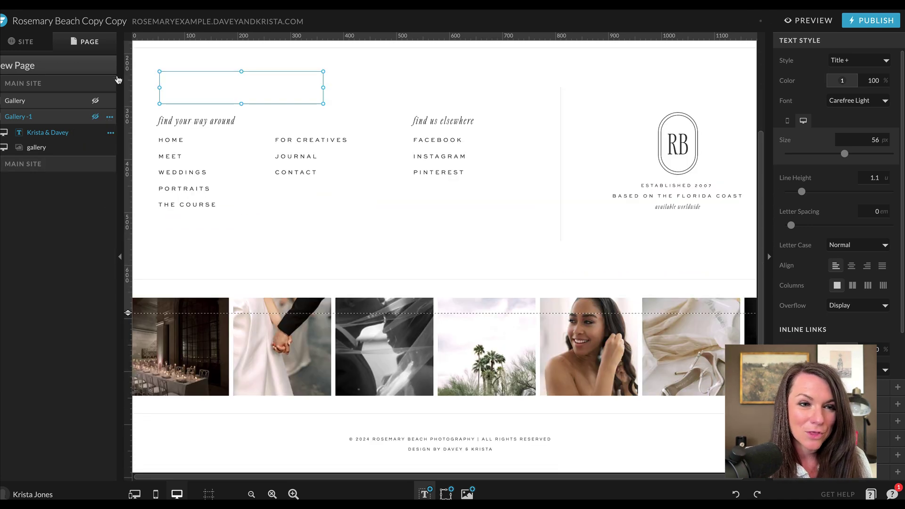
Duplicate the Gallery canvas as Gallery -2 and make it visible on desktop and mobile.
{"action": "left_click", "coordinate": [110, 101]}
{"action": "left_click", "coordinate": [89, 143]}
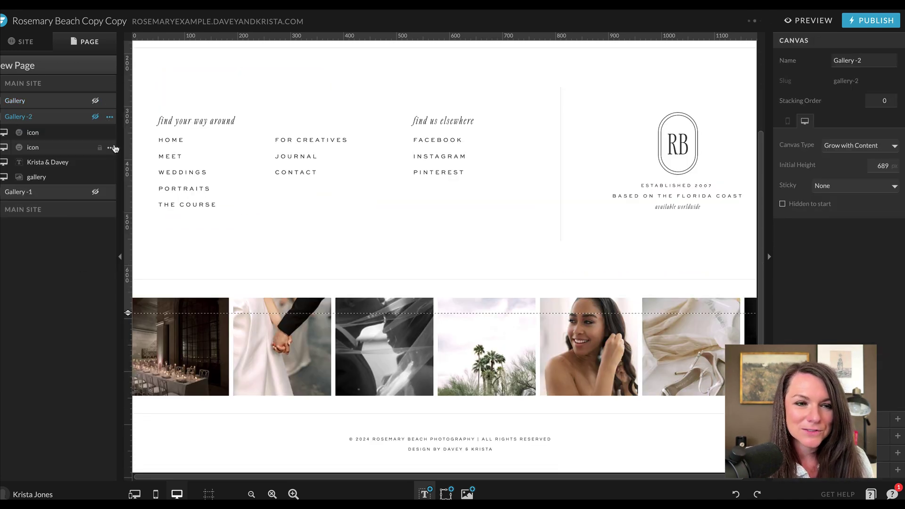
{"action": "left_click", "coordinate": [110, 117]}
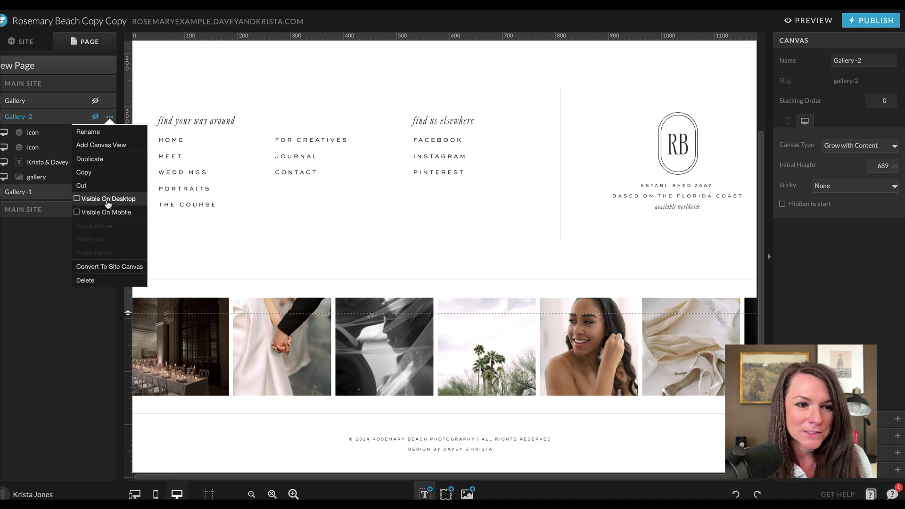
{"action": "left_click", "coordinate": [108, 199]}
{"action": "left_click", "coordinate": [110, 117]}
{"action": "left_click", "coordinate": [106, 212]}
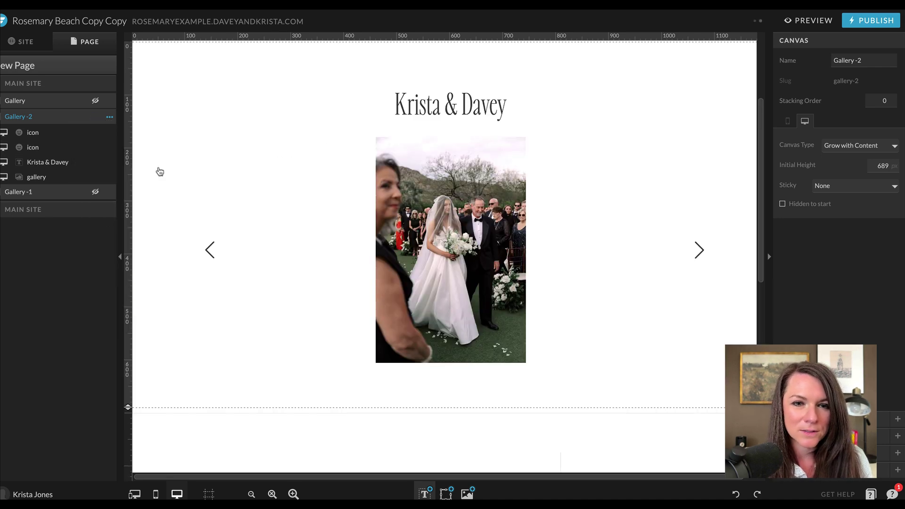
Stretch the sliding gallery from the canvas's right edge to the page's left edge.
{"action": "left_click", "coordinate": [387, 206]}
{"action": "left_click", "coordinate": [699, 250]}
{"action": "left_click", "coordinate": [554, 273]}
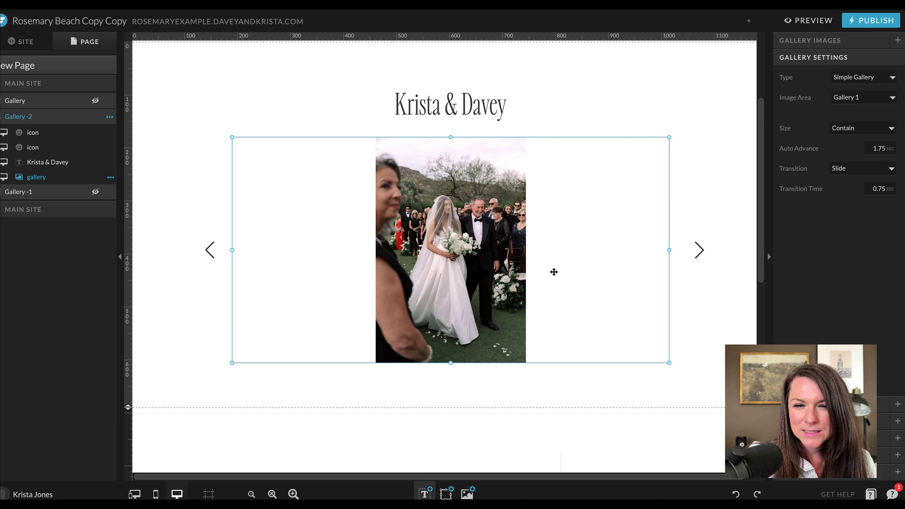
{"action": "left_click", "coordinate": [701, 252]}
{"action": "left_click", "coordinate": [620, 250]}
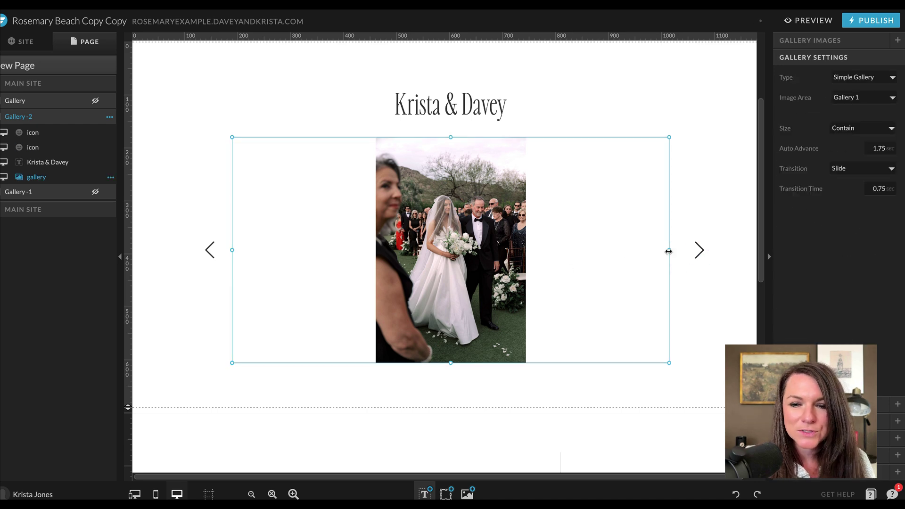
{"action": "left_click_drag", "start_coordinate": [670, 251], "coordinate": [760, 254]}
{"action": "scroll", "coordinate": [320, 264], "scroll_direction": "right", "scroll_amount": 1}
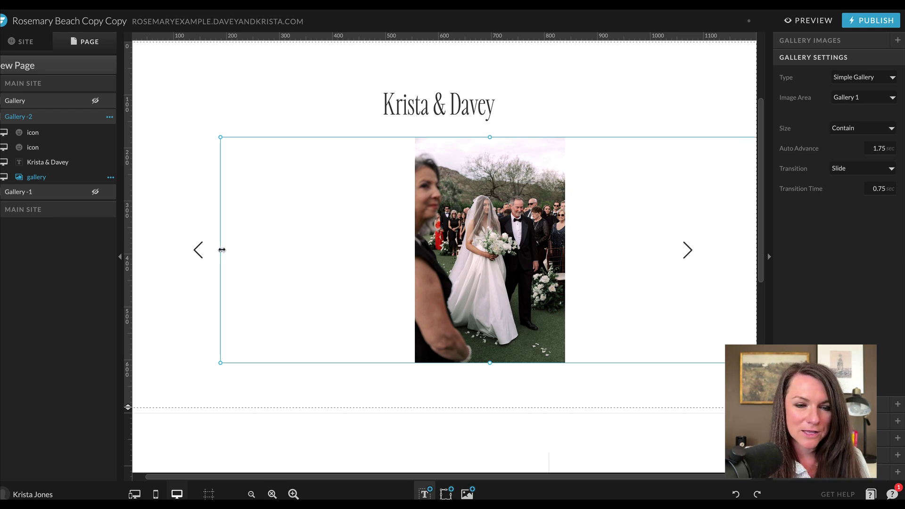
{"action": "left_click_drag", "start_coordinate": [221, 249], "coordinate": [125, 257]}
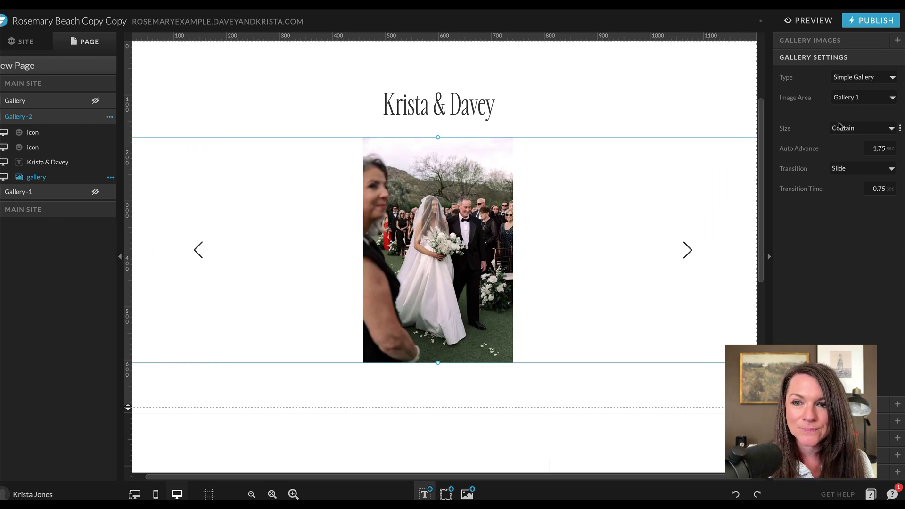
Make the gallery a taller sliding gallery with a deeper section and 40 px photo spacing.
{"action": "left_click", "coordinate": [863, 97]}
{"action": "left_click", "coordinate": [869, 79]}
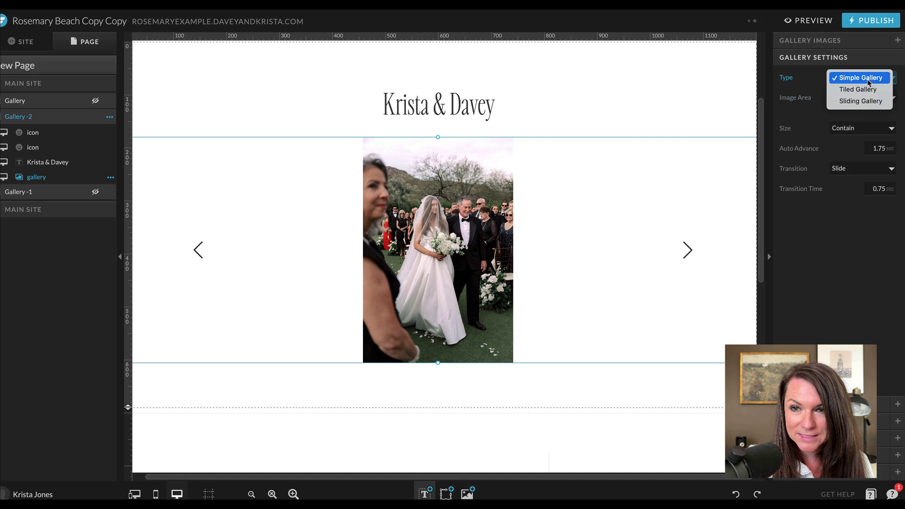
{"action": "left_click", "coordinate": [861, 100]}
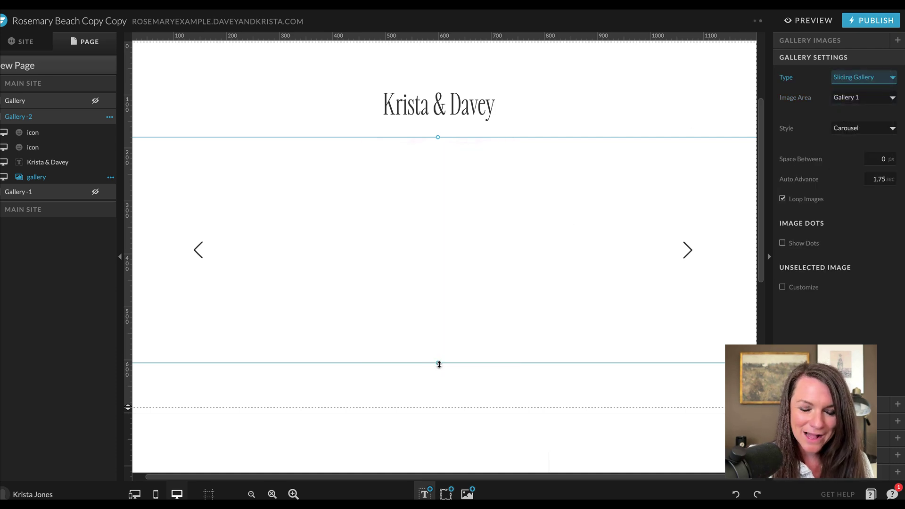
{"action": "left_click_drag", "start_coordinate": [439, 364], "coordinate": [442, 409]}
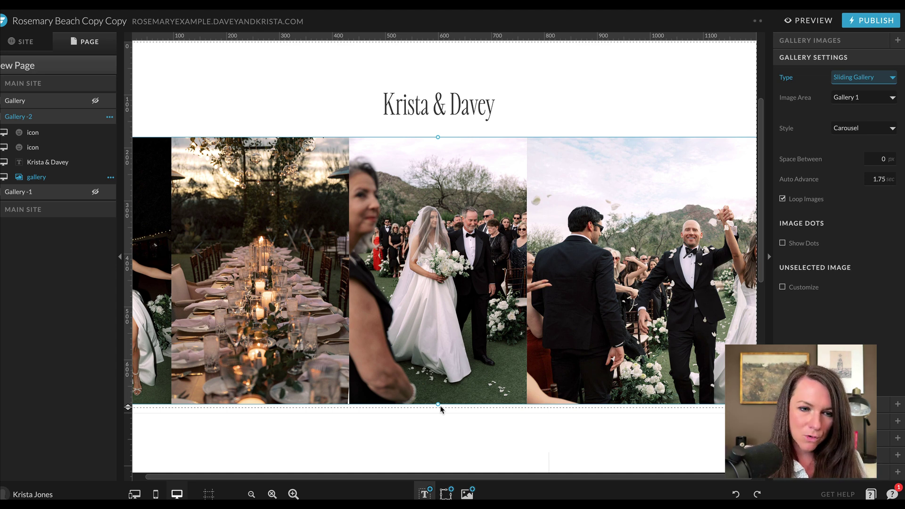
{"action": "left_click_drag", "start_coordinate": [128, 407], "coordinate": [129, 446]}
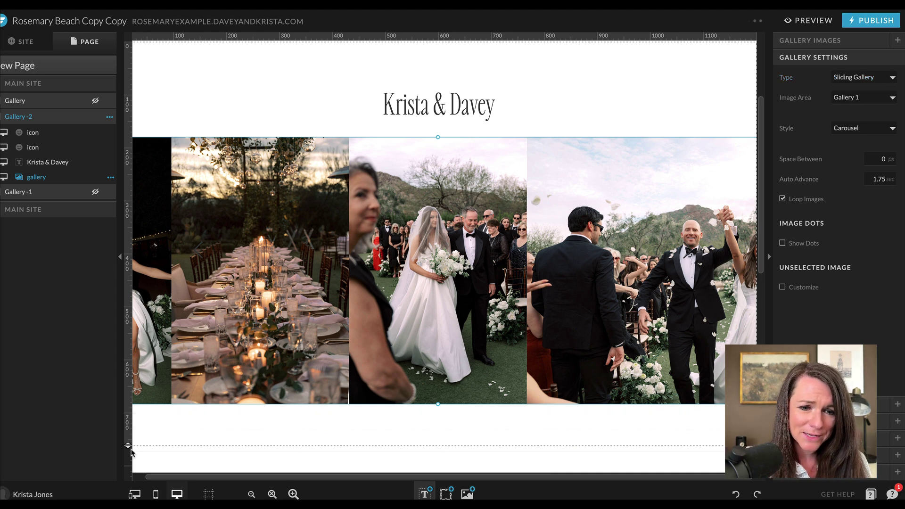
{"action": "left_click", "coordinate": [883, 159]}
{"action": "type", "text": "40"}
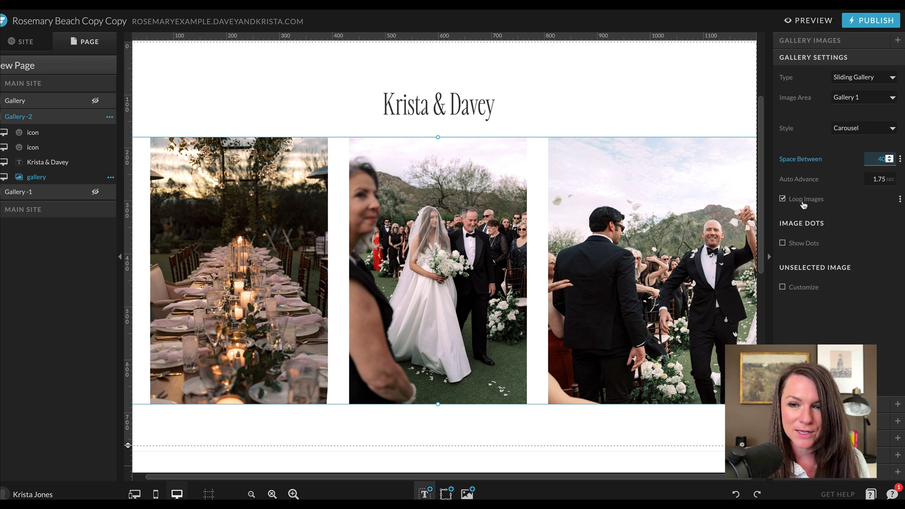
Turn on navigation dots and shrink them to 6 px.
{"action": "left_click", "coordinate": [797, 244]}
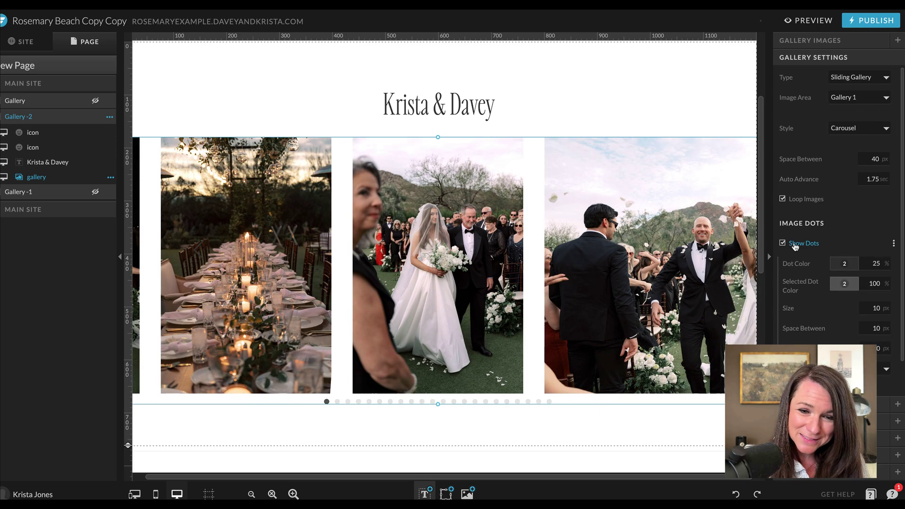
{"action": "left_click", "coordinate": [796, 245]}
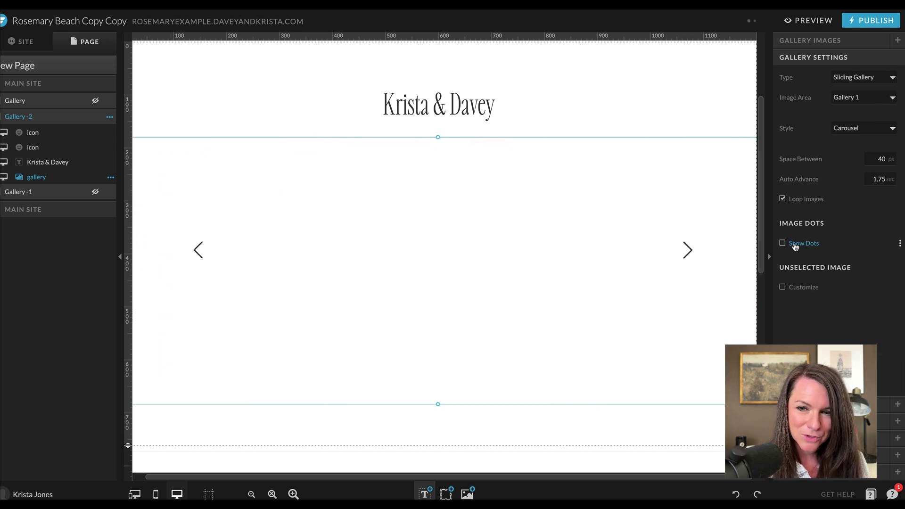
{"action": "left_click", "coordinate": [796, 244]}
{"action": "scroll", "coordinate": [853, 235], "scroll_direction": "down", "scroll_amount": 1}
{"action": "left_click", "coordinate": [884, 289]}
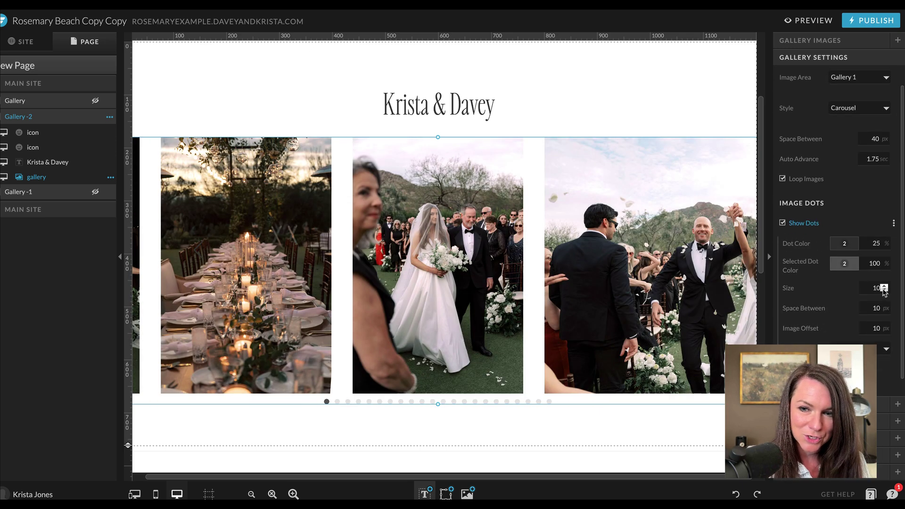
{"action": "left_click", "coordinate": [884, 290]}
{"action": "left_click", "coordinate": [884, 290]}
{"action": "left_click", "coordinate": [885, 291]}
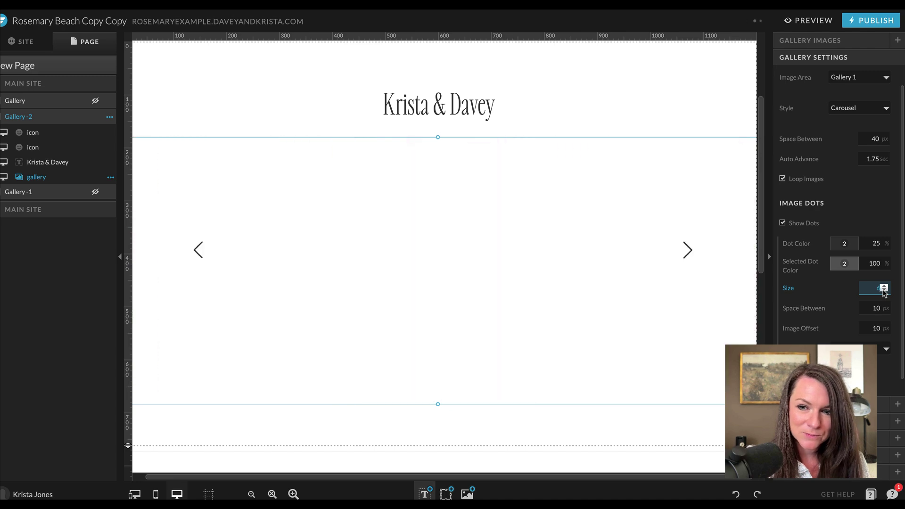
Raise the dots' image offset to 19, then turn the dots off.
{"action": "left_click", "coordinate": [885, 305]}
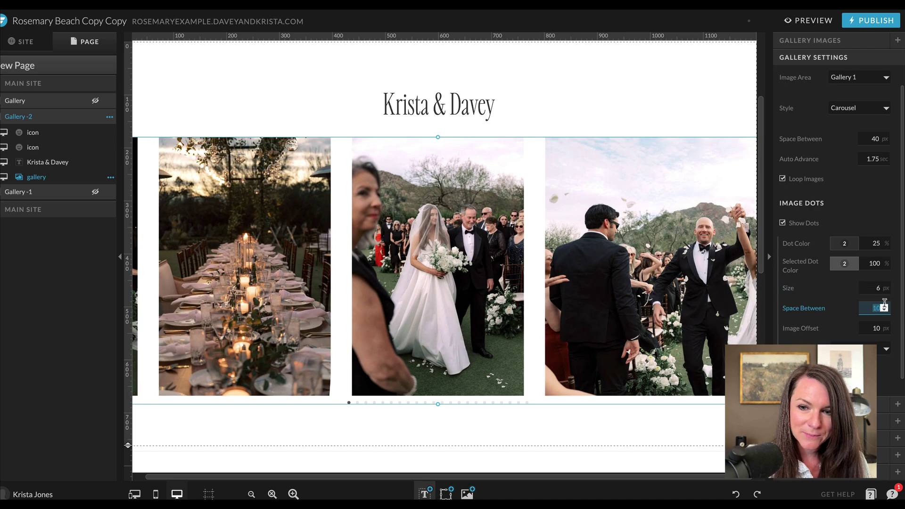
{"action": "left_click", "coordinate": [884, 327]}
{"action": "left_click", "coordinate": [884, 327]}
{"action": "left_click", "coordinate": [884, 327]}
{"action": "left_click", "coordinate": [885, 327]}
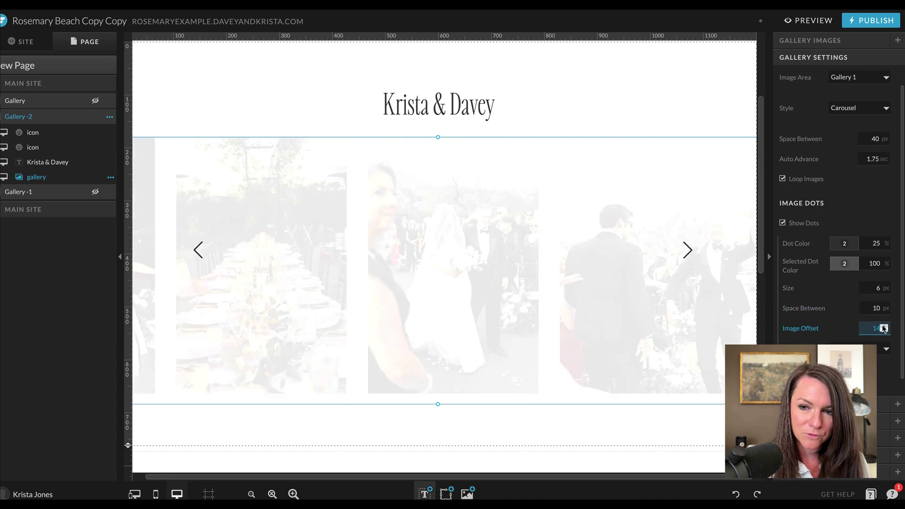
{"action": "left_click", "coordinate": [884, 327]}
{"action": "left_click", "coordinate": [885, 327]}
{"action": "left_click", "coordinate": [884, 327]}
{"action": "left_click", "coordinate": [884, 327]}
{"action": "left_click", "coordinate": [884, 327]}
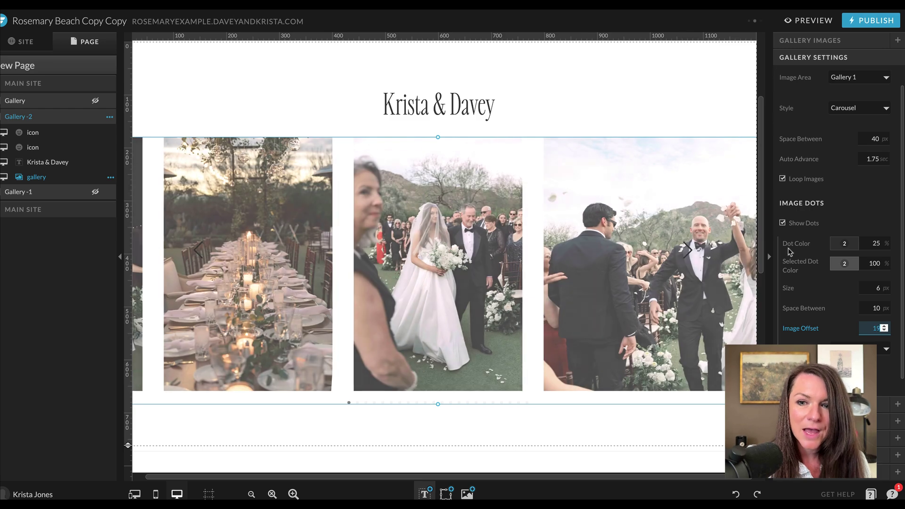
{"action": "left_click", "coordinate": [802, 223]}
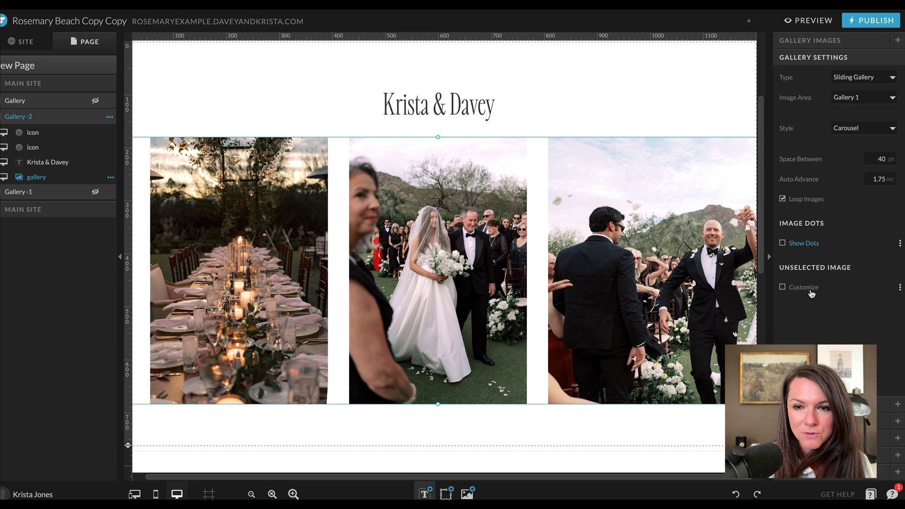
Customize unselected images, scaling the side photos to 65% and fading them to 30% opacity.
{"action": "left_click", "coordinate": [804, 288]}
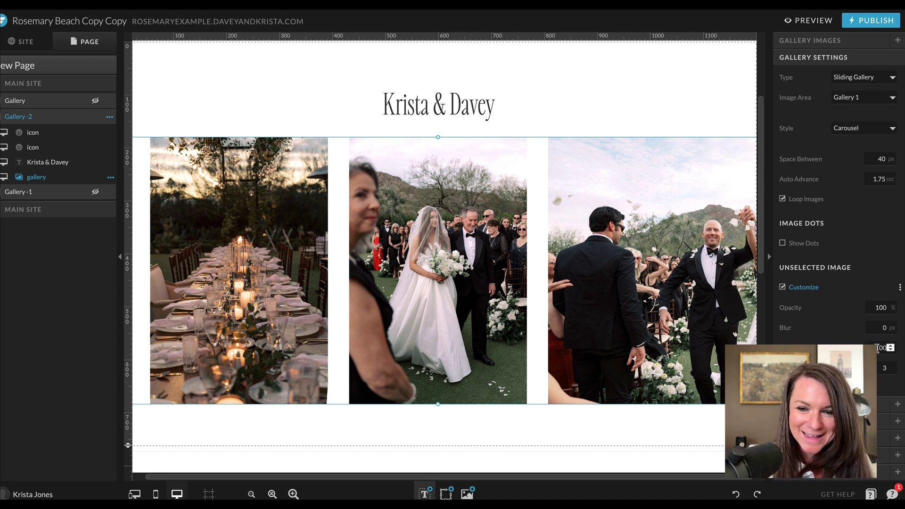
{"action": "left_click_drag", "start_coordinate": [878, 347], "coordinate": [898, 351]}
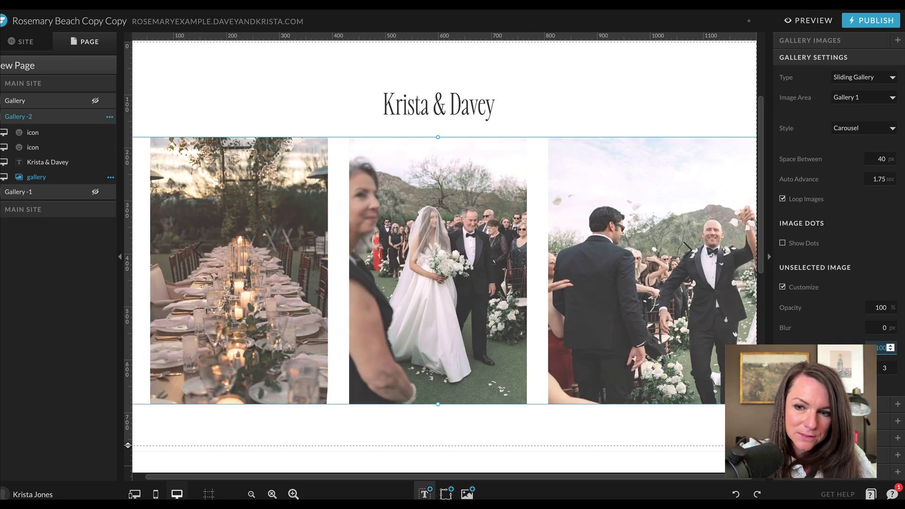
{"action": "left_click", "coordinate": [890, 350]}
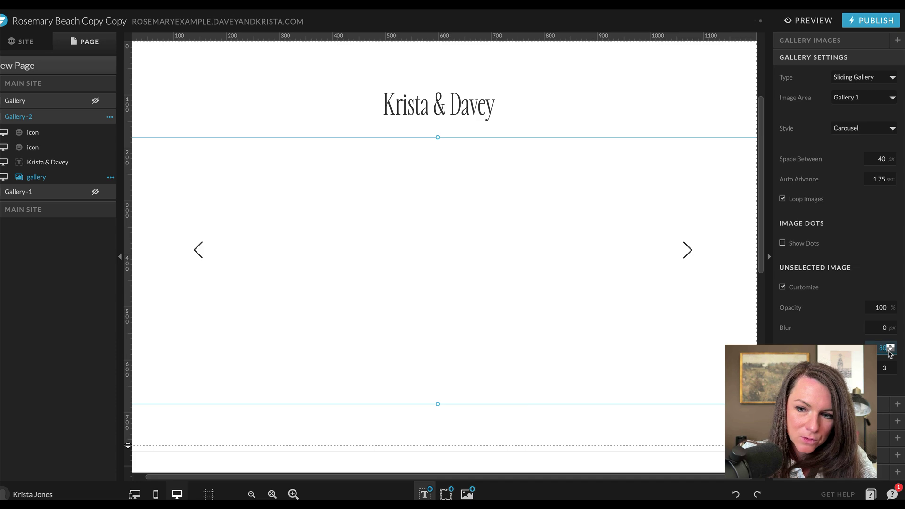
{"action": "left_click", "coordinate": [891, 351]}
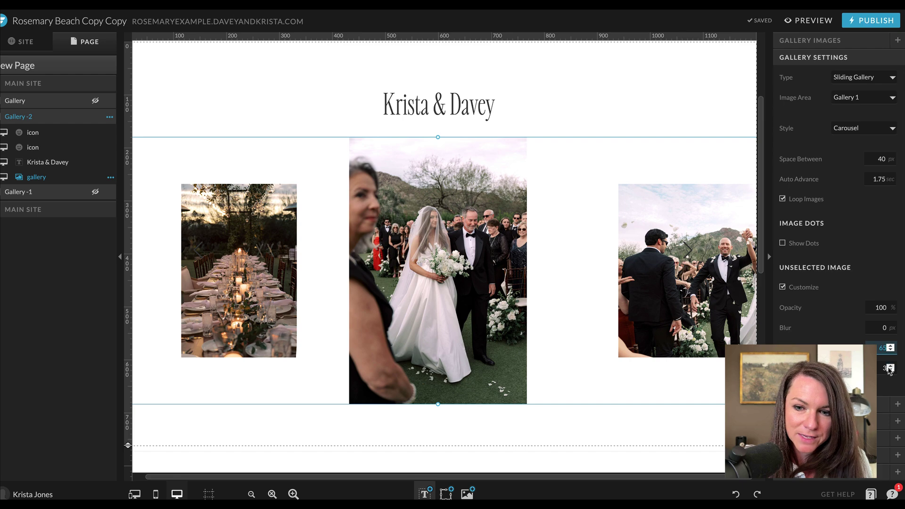
{"action": "left_click", "coordinate": [891, 310]}
{"action": "left_click", "coordinate": [891, 310]}
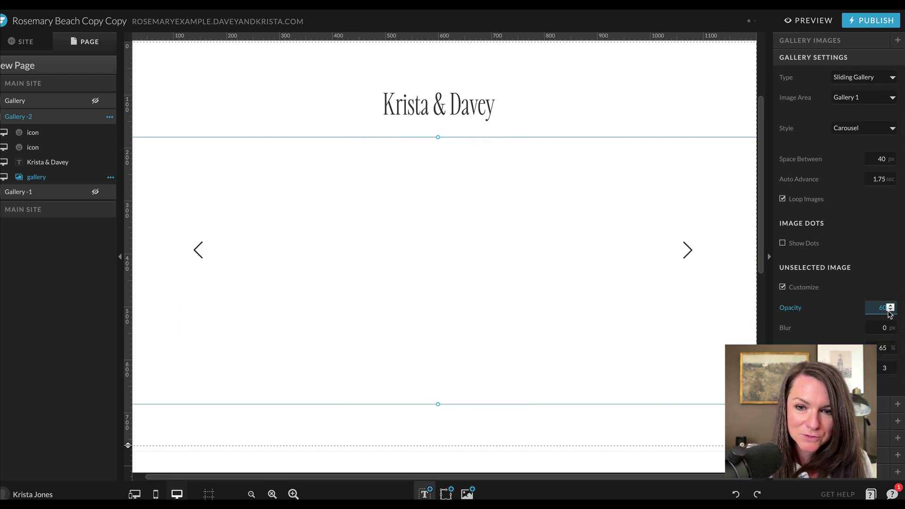
{"action": "left_click", "coordinate": [891, 311]}
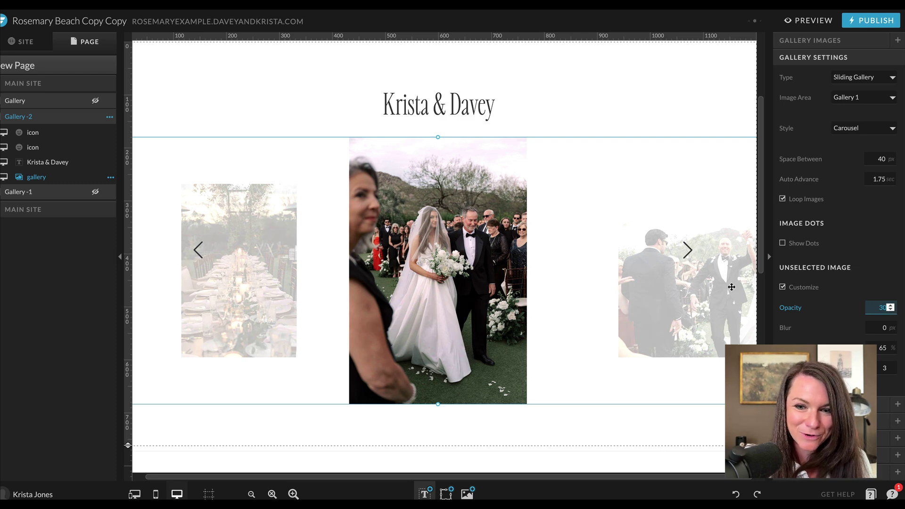
Preview the faded carousel, then set side-image blur to 200 and the last setting to 5.
{"action": "left_click", "coordinate": [813, 21]}
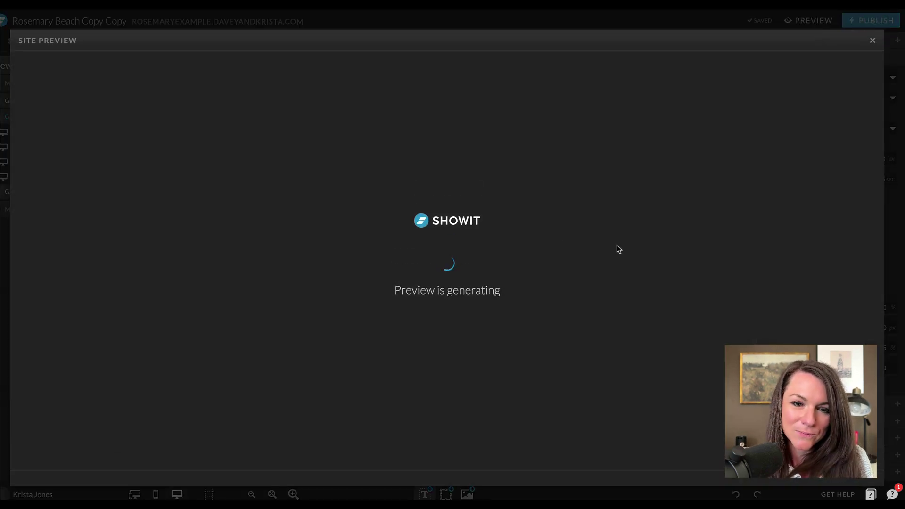
{"action": "scroll", "coordinate": [618, 248], "scroll_direction": "down", "scroll_amount": 2}
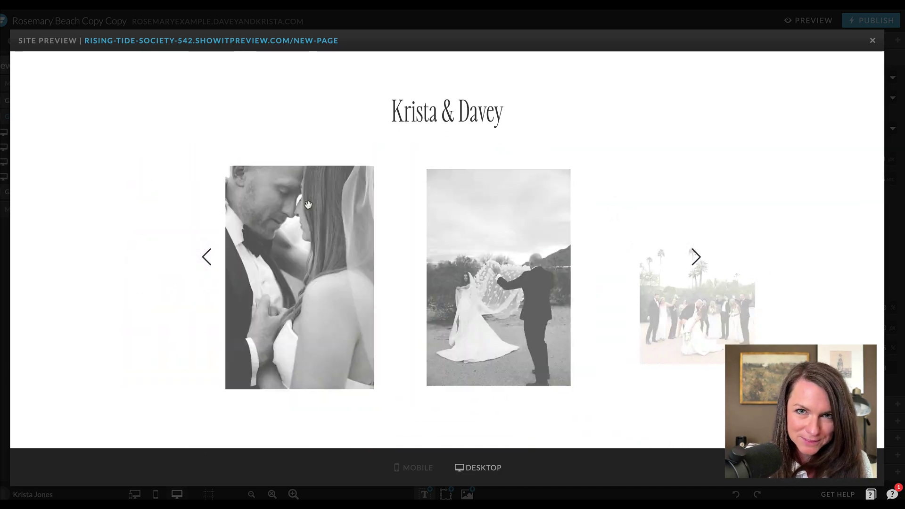
{"action": "left_click", "coordinate": [873, 41]}
{"action": "left_click", "coordinate": [892, 328]}
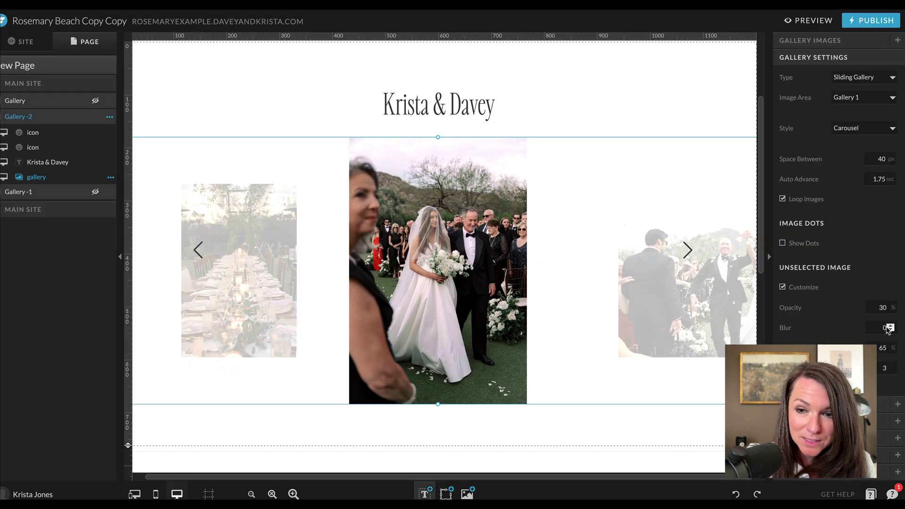
{"action": "type", "text": "20"}
{"action": "type", "text": "0"}
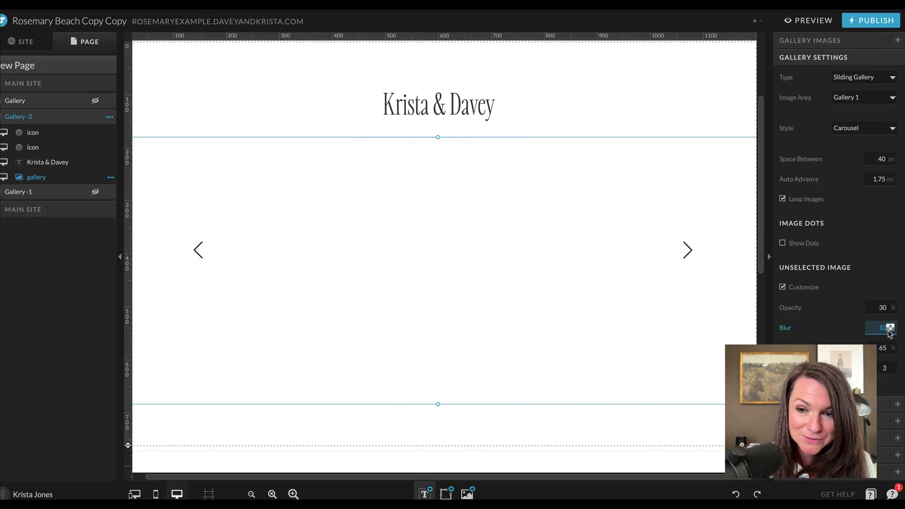
{"action": "left_click", "coordinate": [890, 368]}
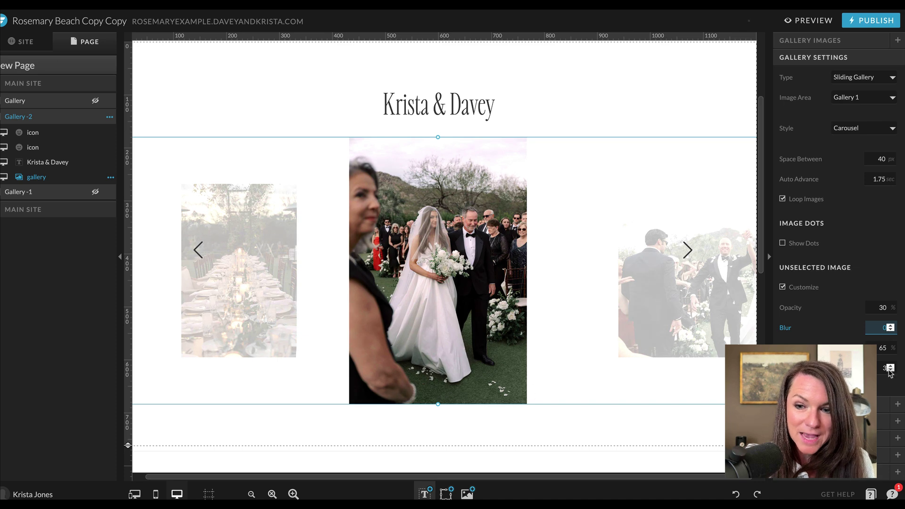
{"action": "type", "text": "5"}
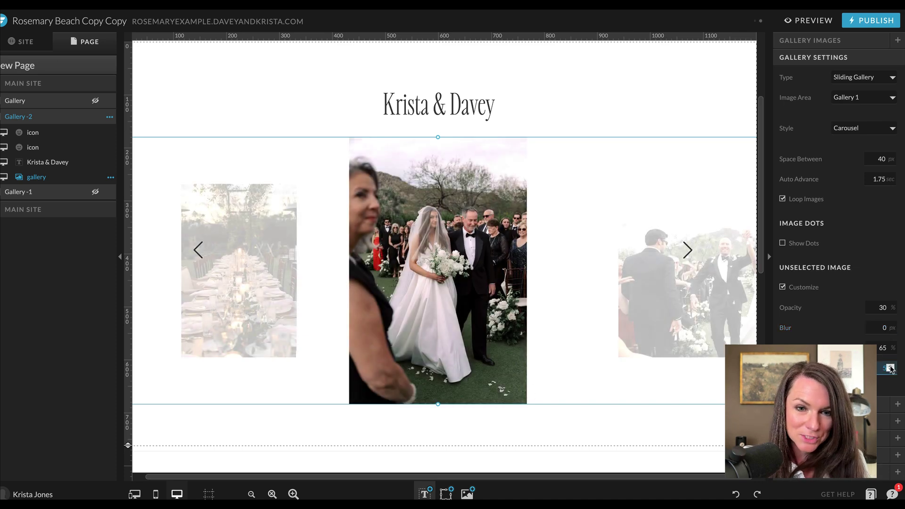
Adjust the gallery's Size & Position, then preview the edge-to-edge carousel again.
{"action": "left_click", "coordinate": [898, 404]}
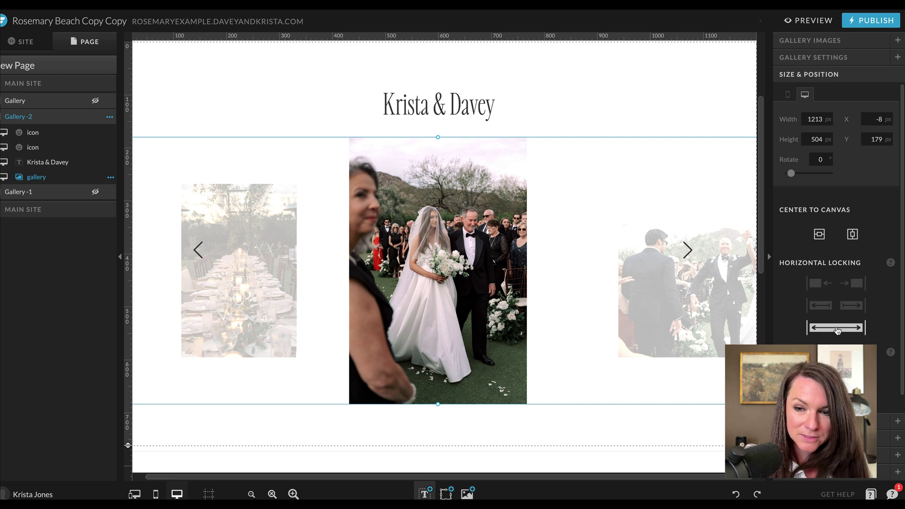
{"action": "left_click", "coordinate": [810, 20]}
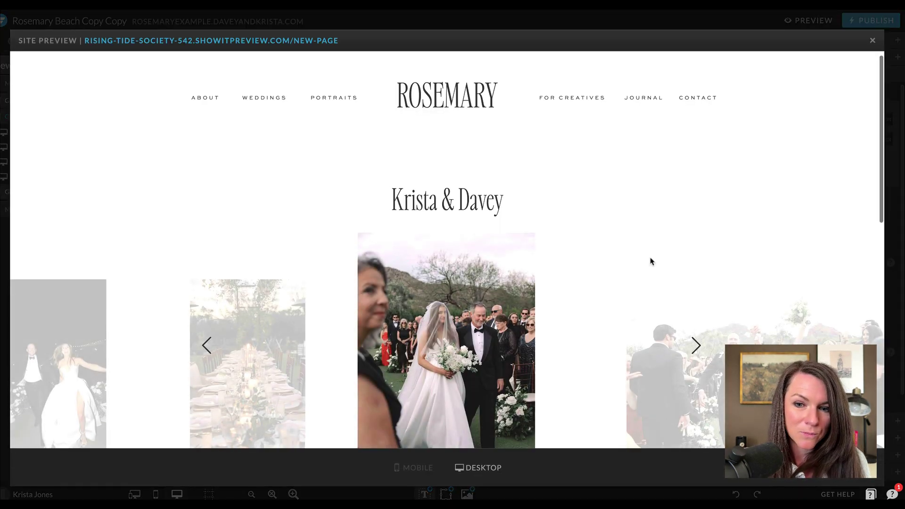
{"action": "scroll", "coordinate": [651, 261], "scroll_direction": "down", "scroll_amount": 2}
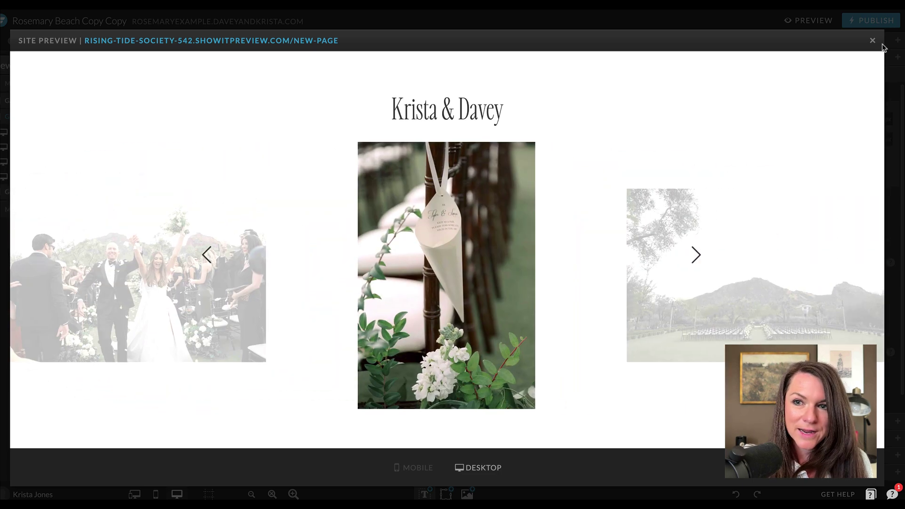
{"action": "left_click", "coordinate": [874, 42]}
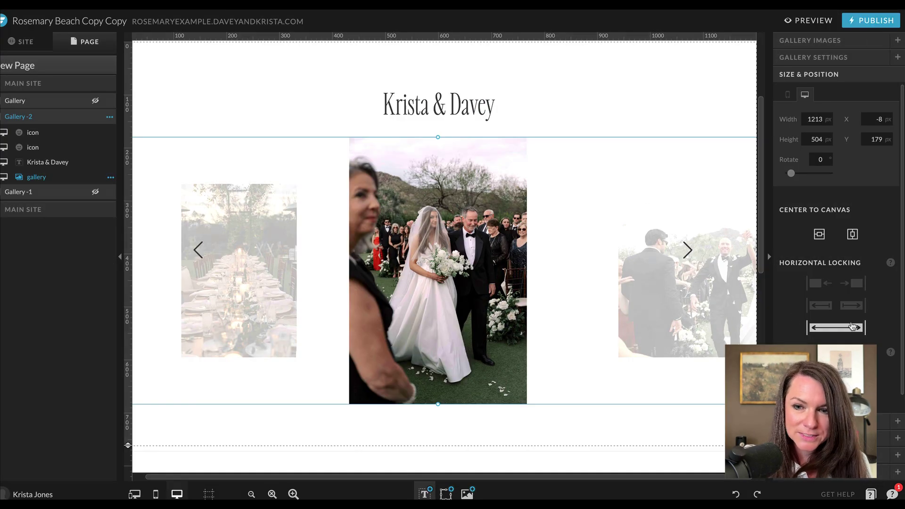
Turn off unselected-image fading, then reposition the right arrow icon around the section.
{"action": "left_click", "coordinate": [828, 59]}
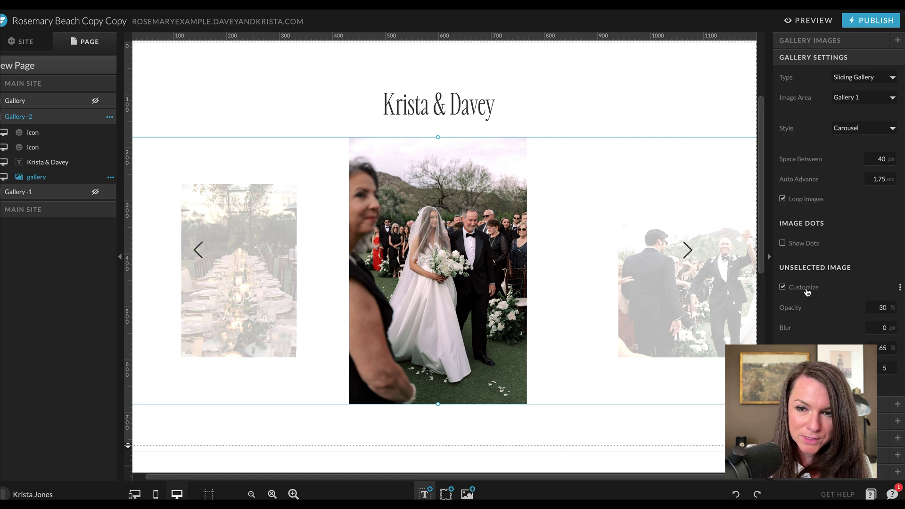
{"action": "left_click", "coordinate": [807, 289]}
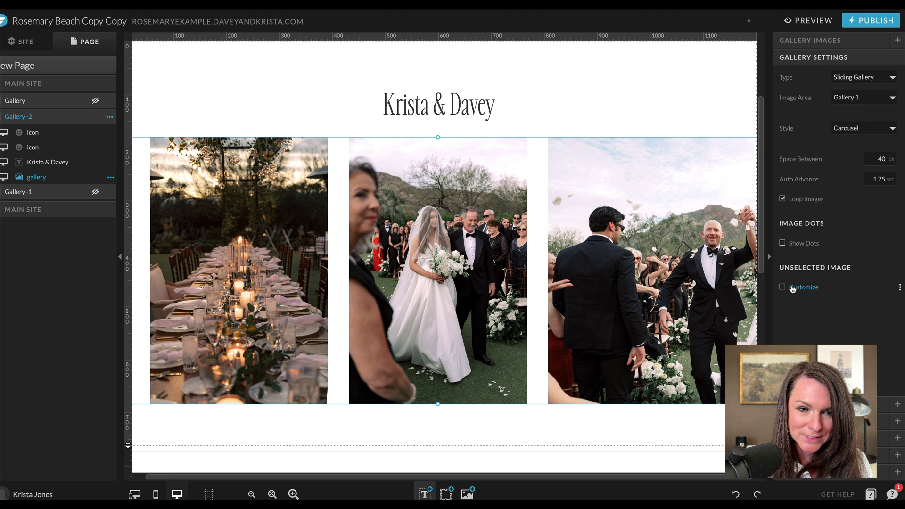
{"action": "left_click", "coordinate": [685, 253]}
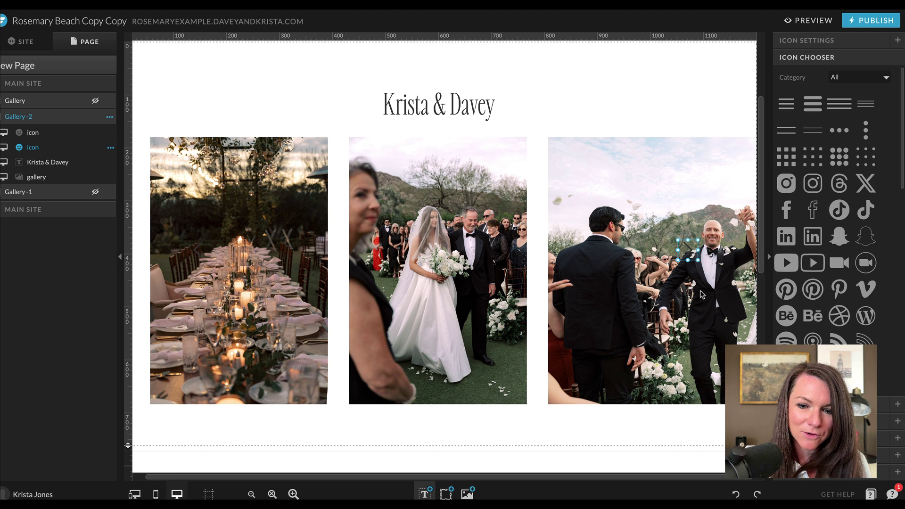
{"action": "left_click_drag", "start_coordinate": [686, 257], "coordinate": [722, 431]}
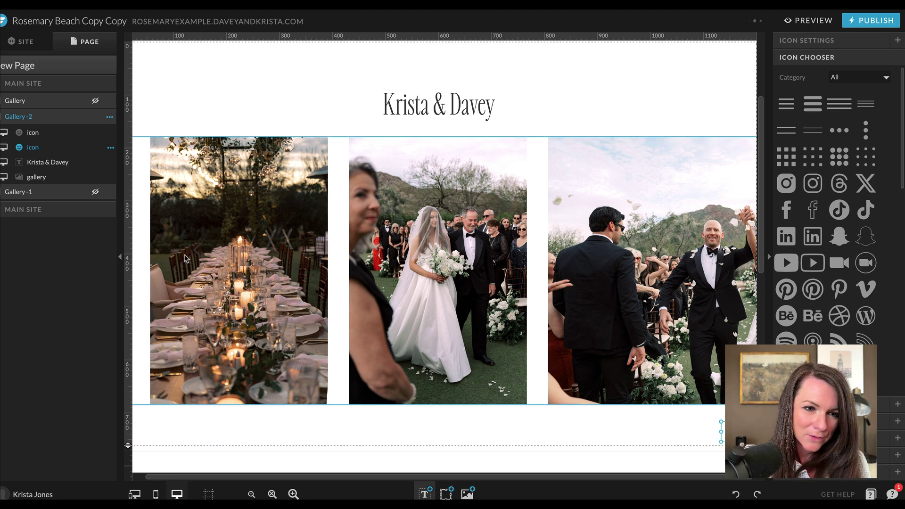
{"action": "left_click_drag", "start_coordinate": [718, 431], "coordinate": [696, 432]}
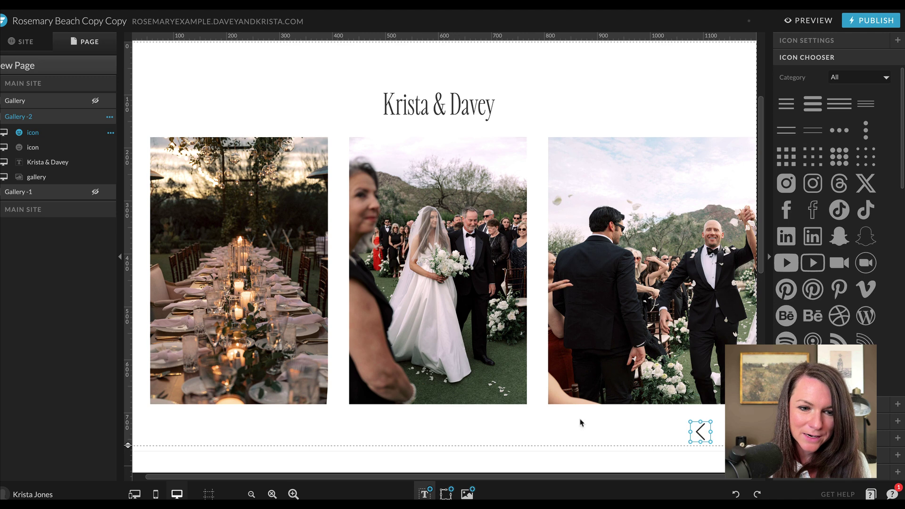
{"action": "left_click_drag", "start_coordinate": [127, 446], "coordinate": [127, 465]}
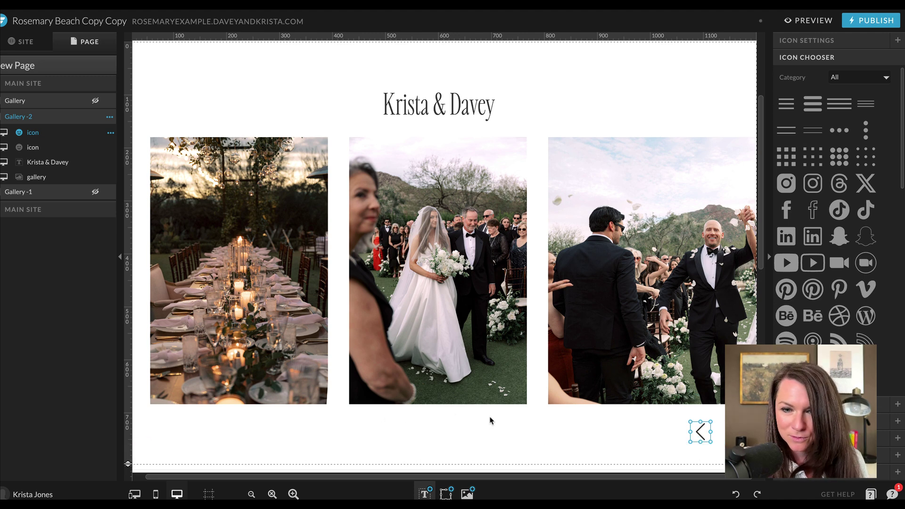
{"action": "scroll", "coordinate": [678, 441], "scroll_direction": "right", "scroll_amount": 1}
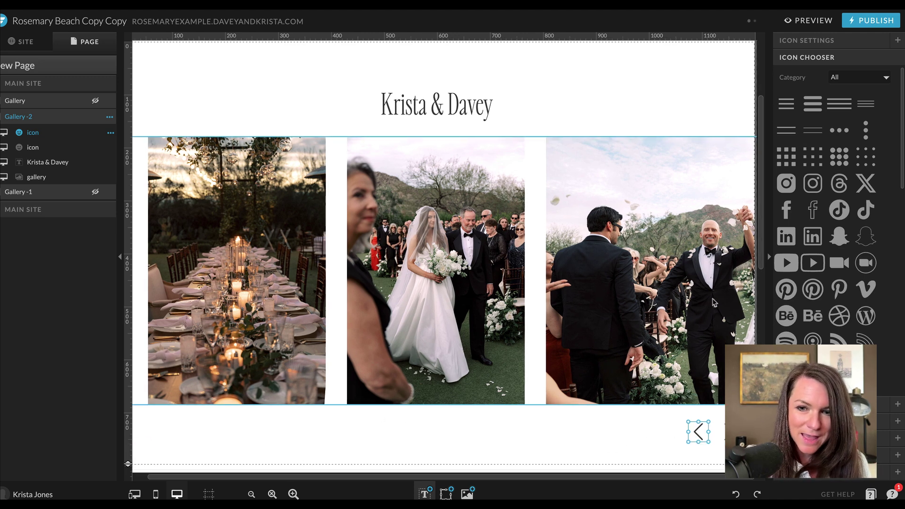
{"action": "left_click_drag", "start_coordinate": [128, 464], "coordinate": [128, 445]}
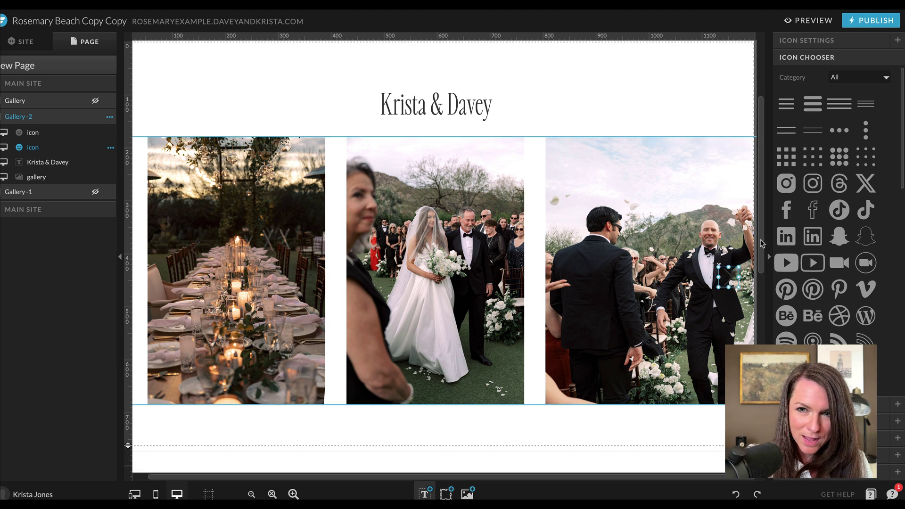
Colour both the right and left arrow icons white.
{"action": "left_click", "coordinate": [816, 40]}
{"action": "left_click", "coordinate": [848, 151]}
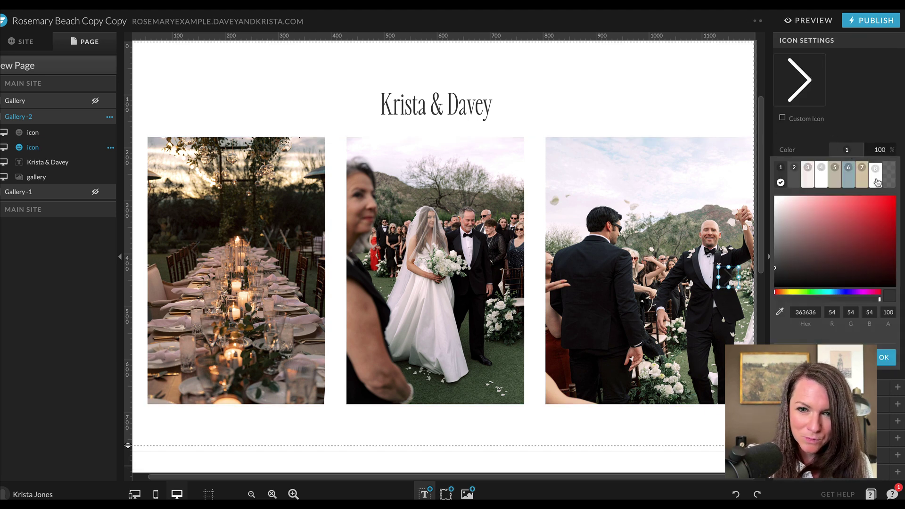
{"action": "left_click", "coordinate": [612, 165]}
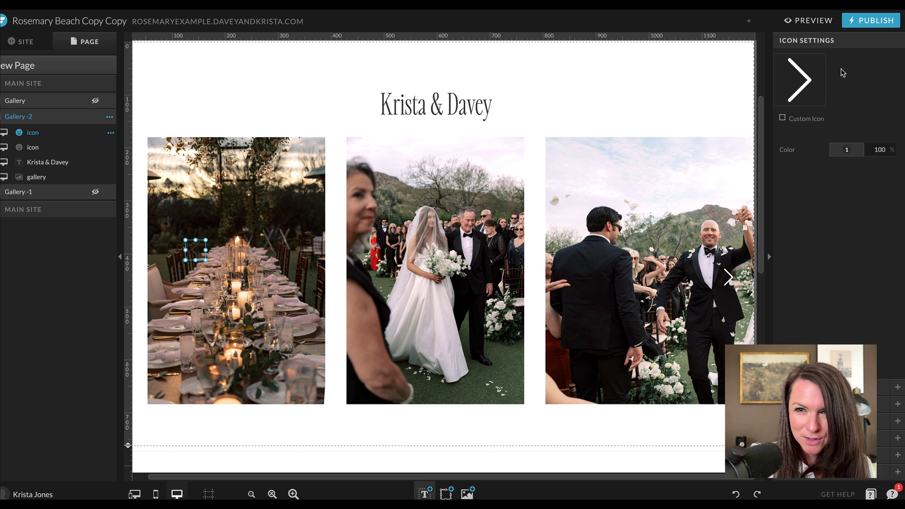
{"action": "left_click", "coordinate": [844, 156]}
{"action": "left_click", "coordinate": [883, 181]}
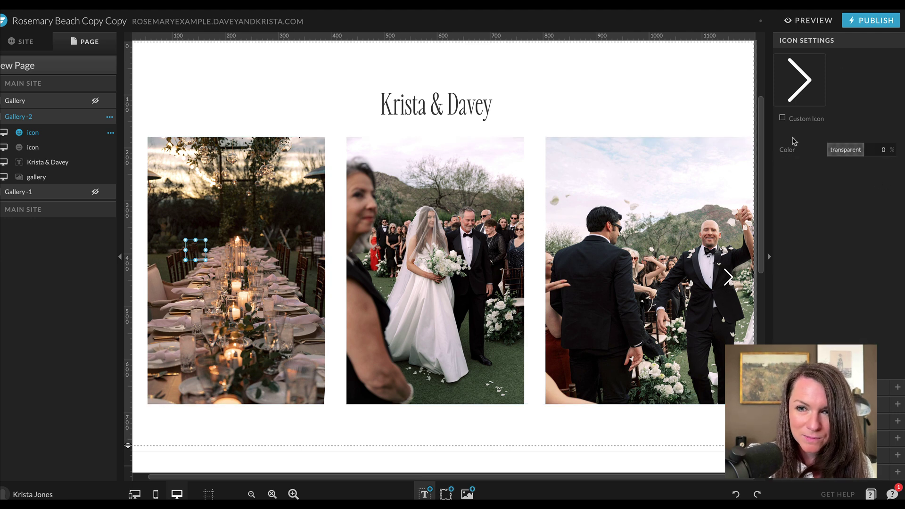
{"action": "left_click", "coordinate": [842, 159]}
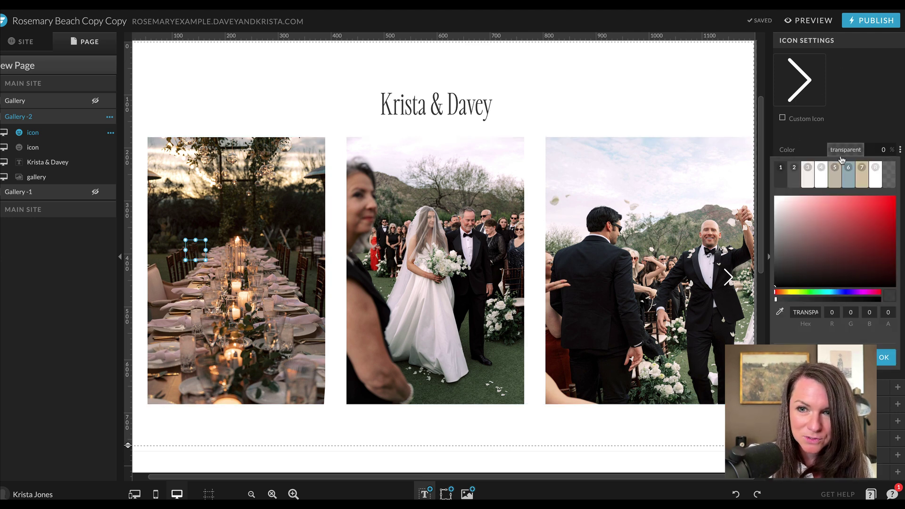
{"action": "left_click", "coordinate": [875, 175]}
Vertically centre both arrows on the gallery.
{"action": "left_click", "coordinate": [193, 183], "text": "shift"}
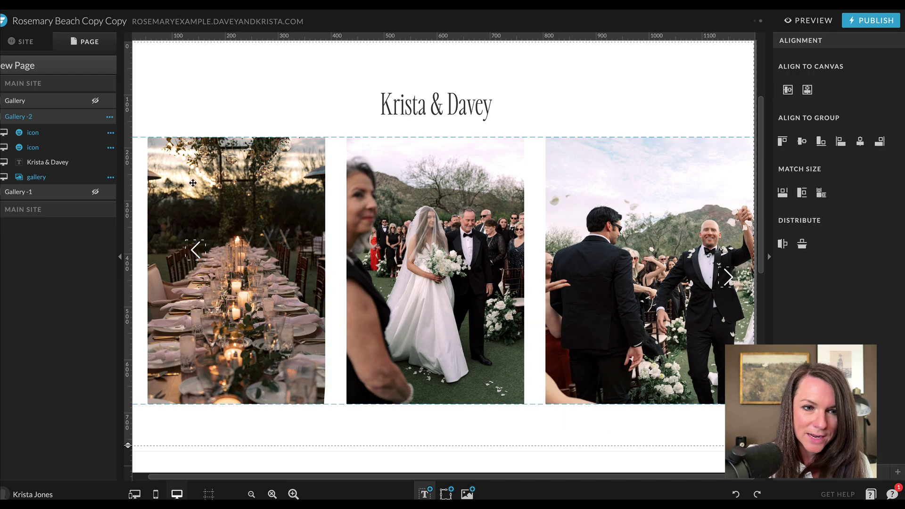
{"action": "left_click", "coordinate": [802, 141]}
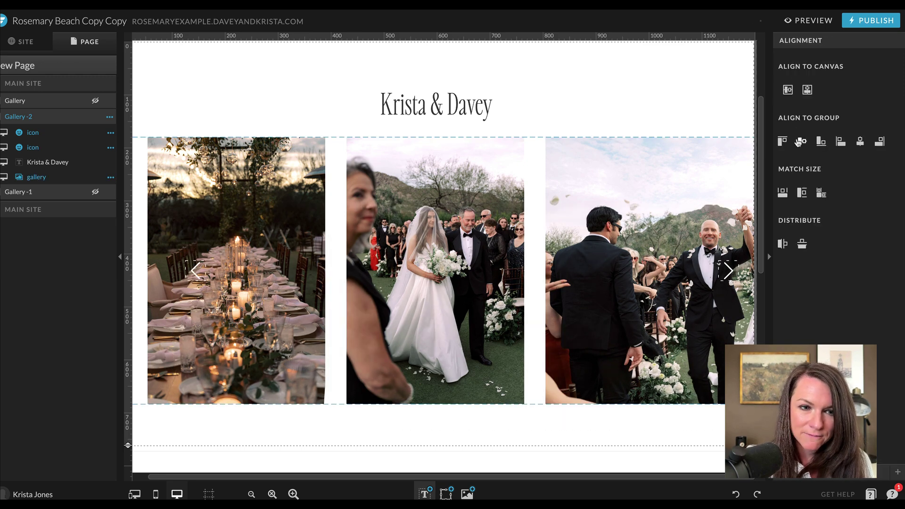
{"action": "left_click", "coordinate": [665, 95]}
Move the left arrow near the edge, lock arrows to left and right edges, and preview.
{"action": "left_click", "coordinate": [728, 270]}
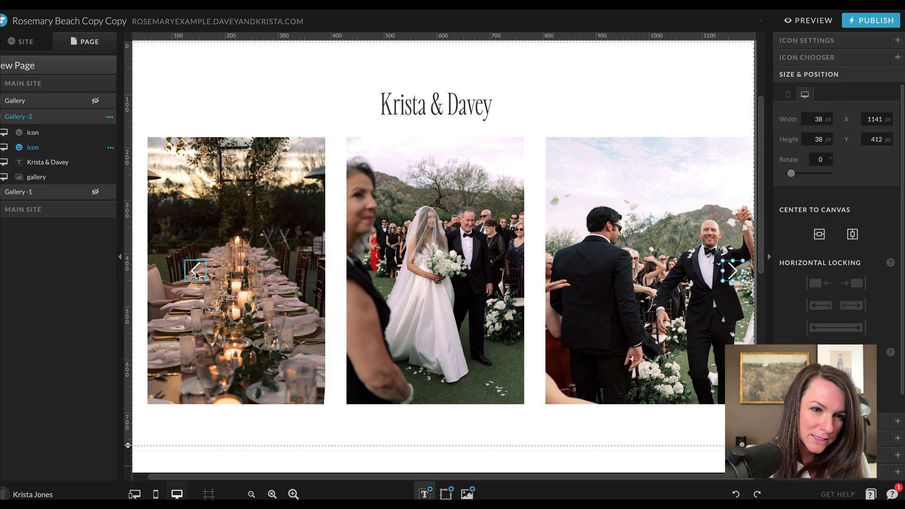
{"action": "left_click_drag", "start_coordinate": [196, 270], "coordinate": [149, 272]}
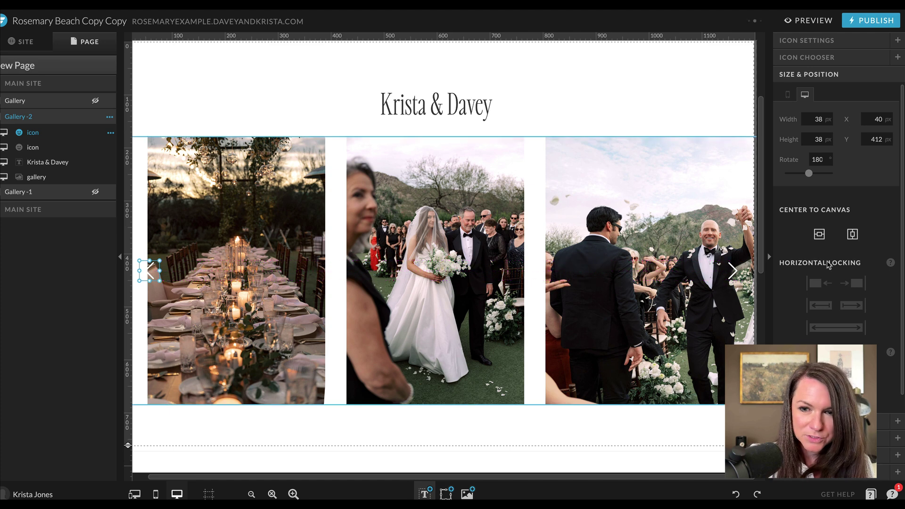
{"action": "left_click", "coordinate": [816, 286]}
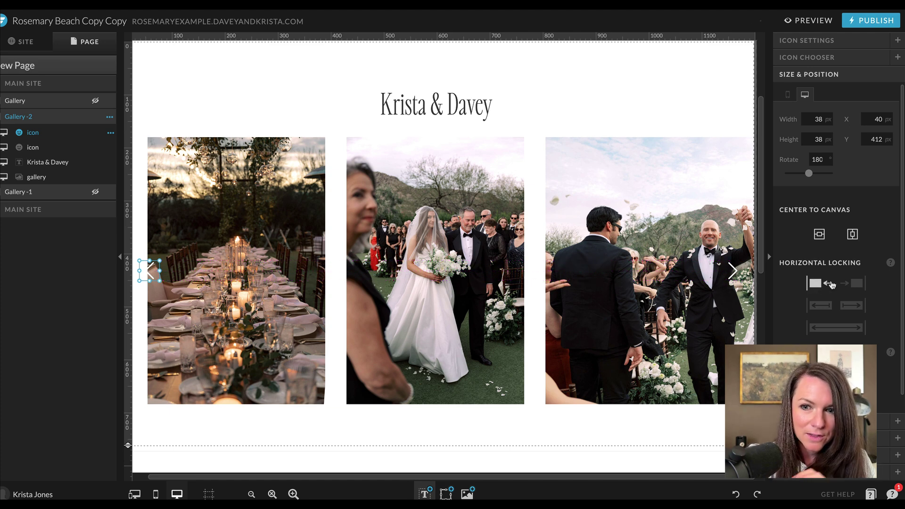
{"action": "left_click", "coordinate": [732, 271]}
{"action": "left_click", "coordinate": [861, 286]}
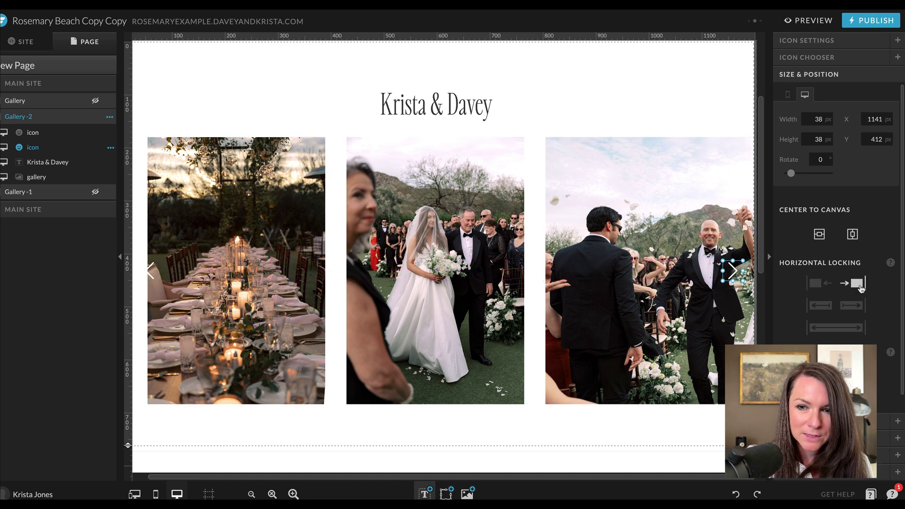
{"action": "left_click", "coordinate": [809, 20]}
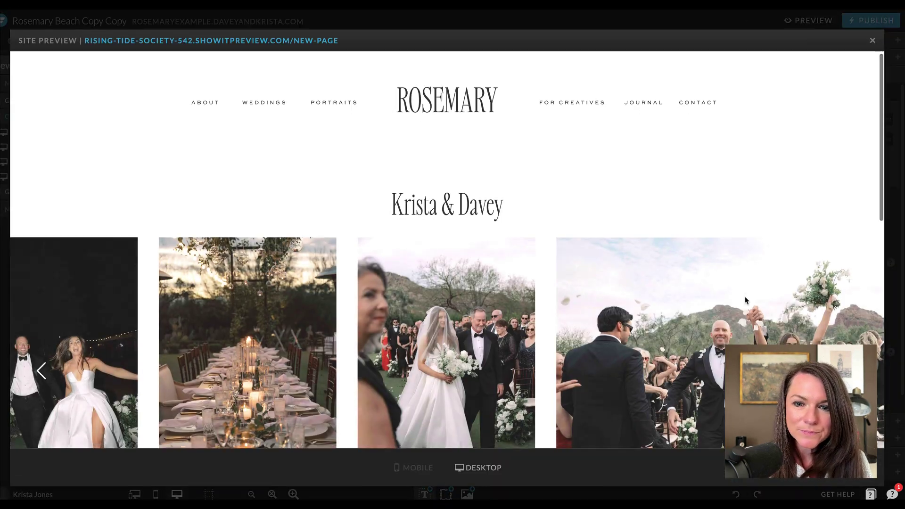
Slide the preview carousel forward thirteen photos with the right arrow, then close the preview.
{"action": "scroll", "coordinate": [747, 300], "scroll_direction": "down", "scroll_amount": 2}
{"action": "left_click", "coordinate": [866, 284]}
{"action": "left_click", "coordinate": [866, 284]}
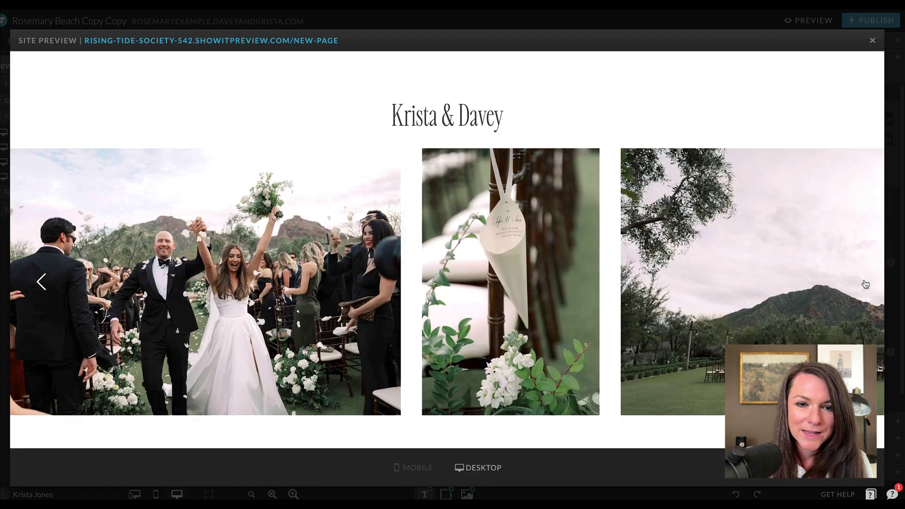
{"action": "left_click", "coordinate": [866, 284]}
{"action": "left_click", "coordinate": [866, 284]}
{"action": "left_click", "coordinate": [866, 284]}
{"action": "left_click", "coordinate": [866, 284]}
{"action": "left_click", "coordinate": [866, 284]}
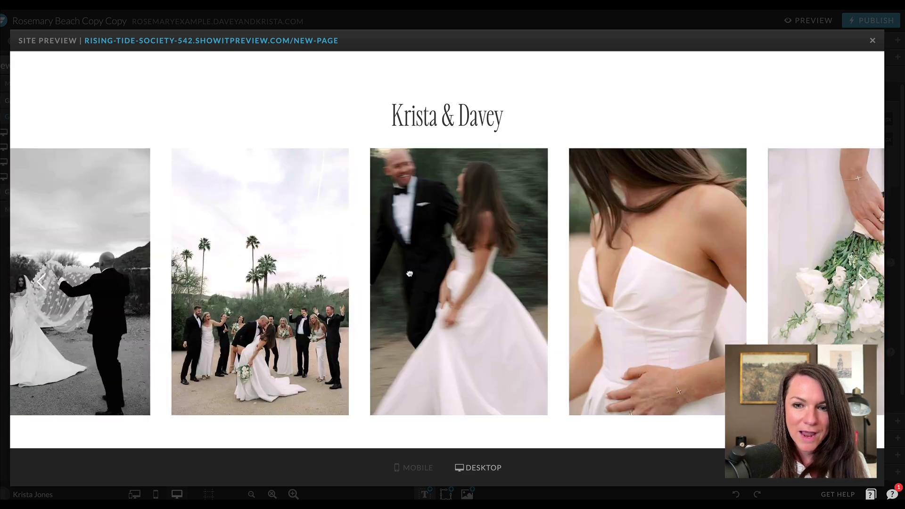
{"action": "left_click", "coordinate": [865, 284]}
{"action": "left_click", "coordinate": [866, 284]}
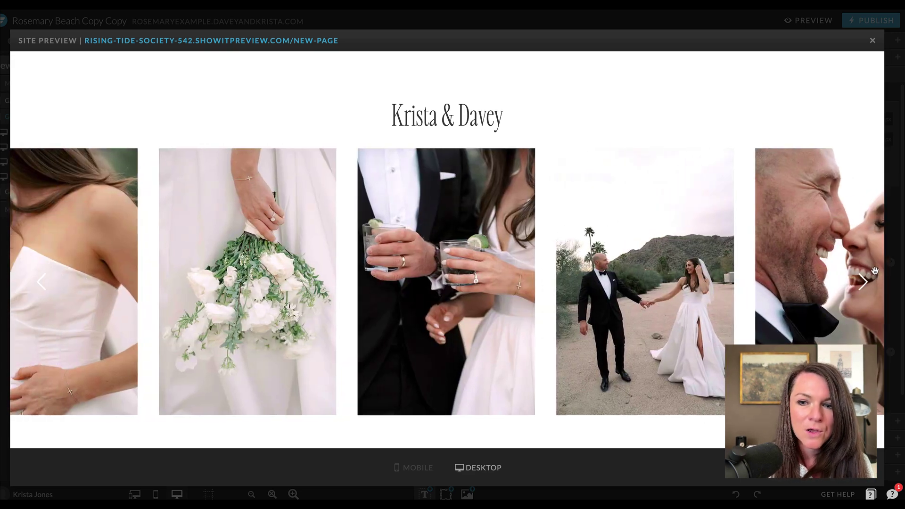
{"action": "left_click", "coordinate": [862, 285]}
{"action": "left_click", "coordinate": [863, 285]}
{"action": "left_click", "coordinate": [862, 286]}
{"action": "left_click", "coordinate": [862, 286]}
{"action": "left_click", "coordinate": [862, 286]}
{"action": "left_click", "coordinate": [862, 286]}
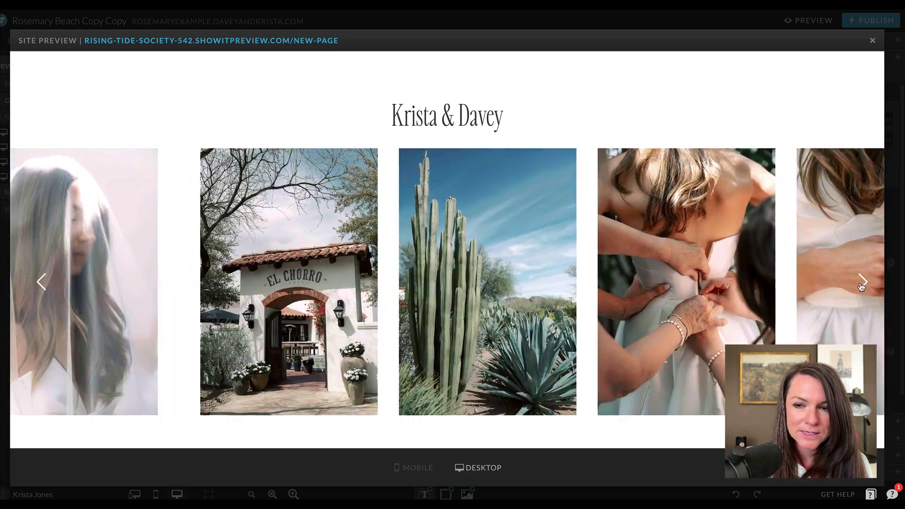
{"action": "left_click", "coordinate": [862, 286]}
{"action": "left_click", "coordinate": [862, 286]}
{"action": "left_click", "coordinate": [862, 286]}
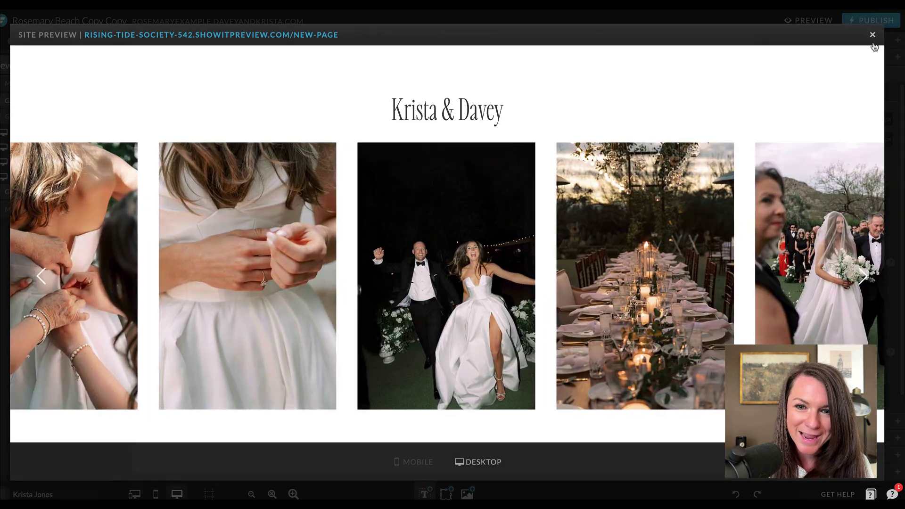
{"action": "left_click", "coordinate": [873, 41]}
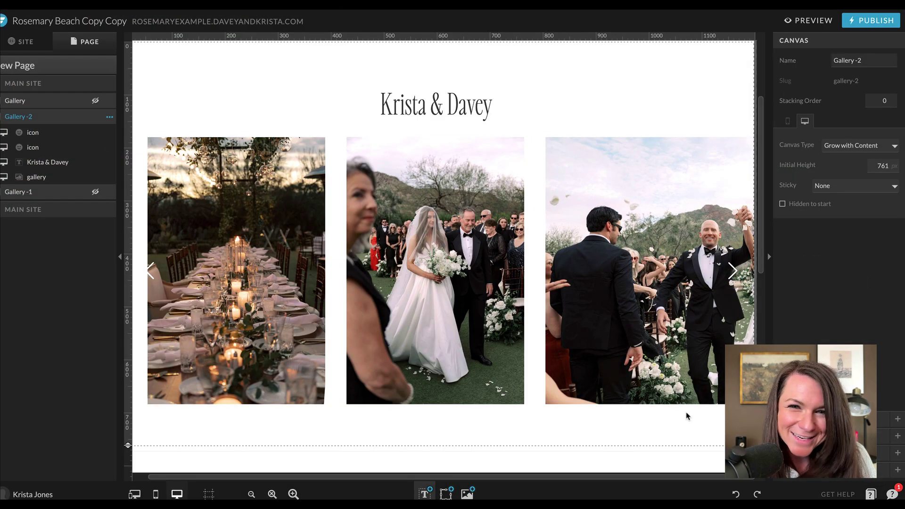